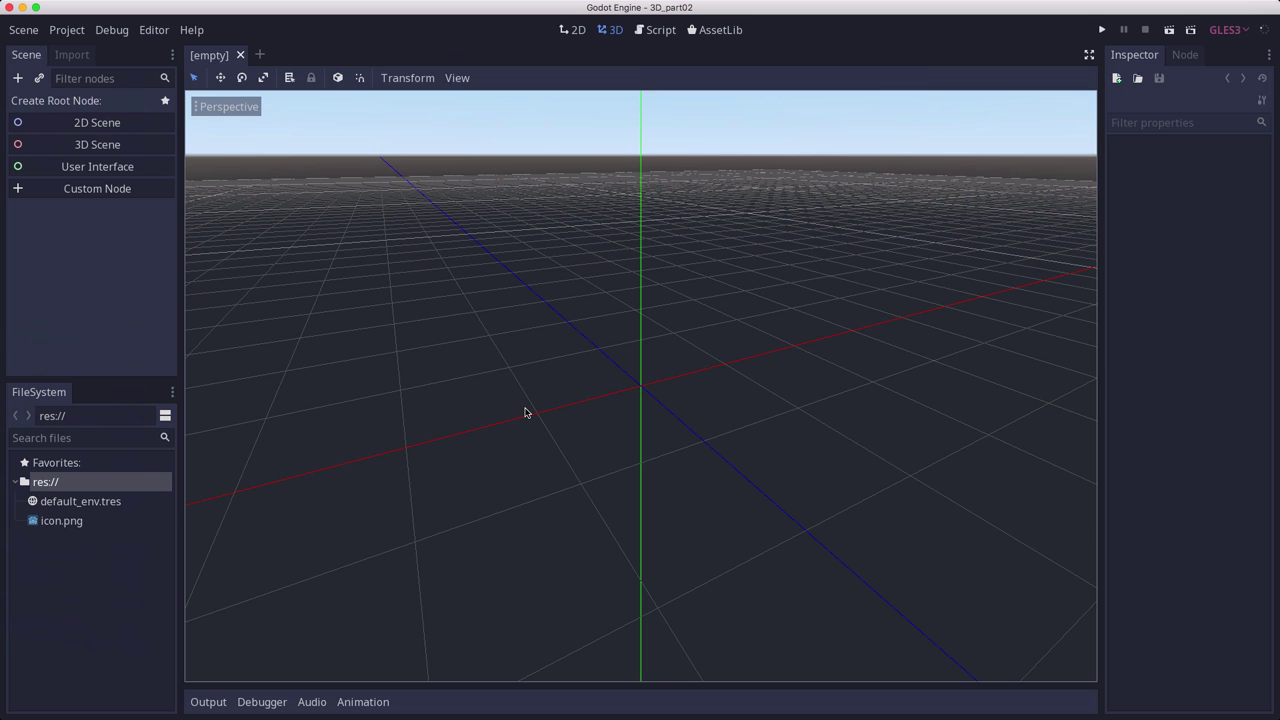
- Switch to the browser and view the enlarged sample scene image on Kenney's Platformer Kit page, closing it when done
{"action": "key", "text": "super+Tab"}
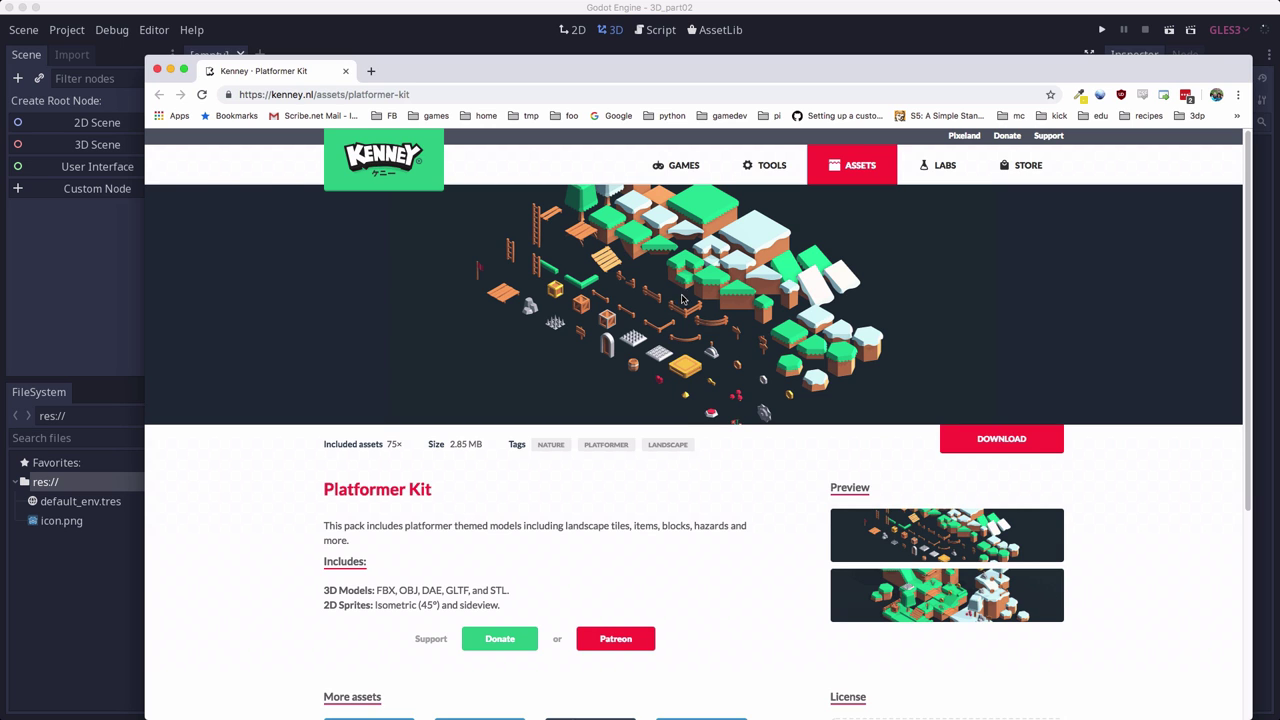
{"action": "left_click", "coordinate": [942, 585]}
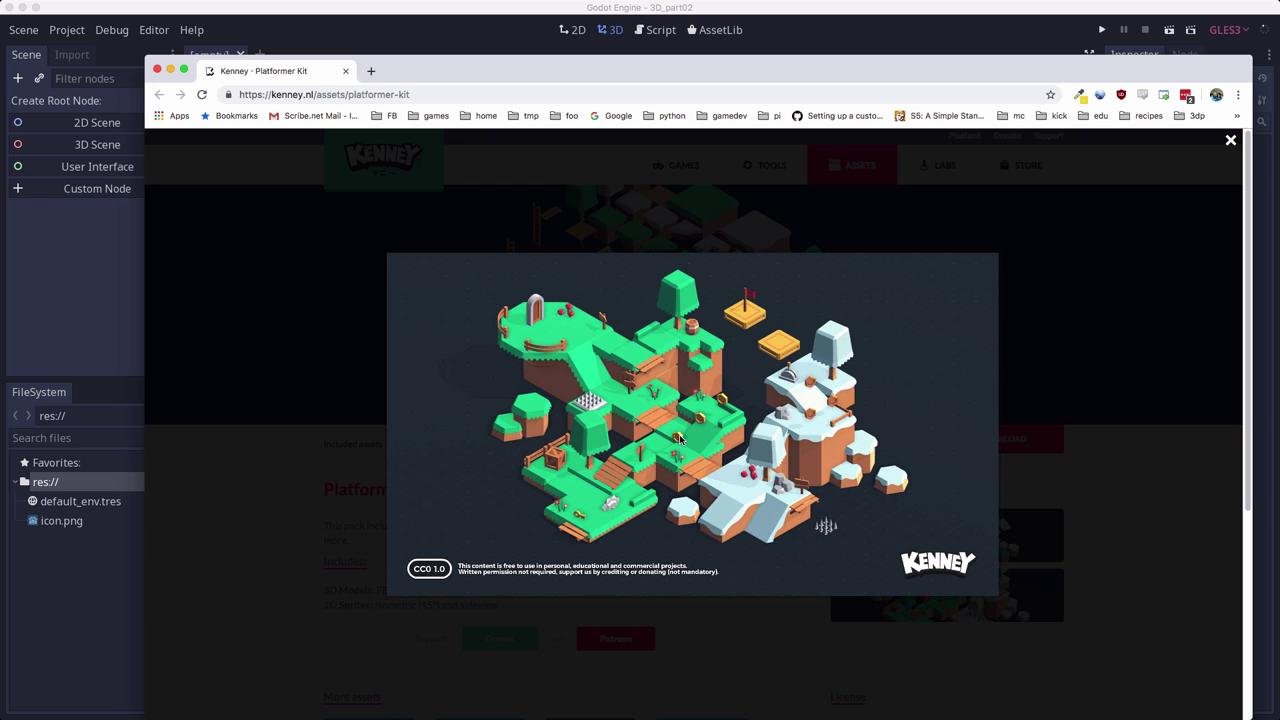
{"action": "left_click", "coordinate": [1083, 360]}
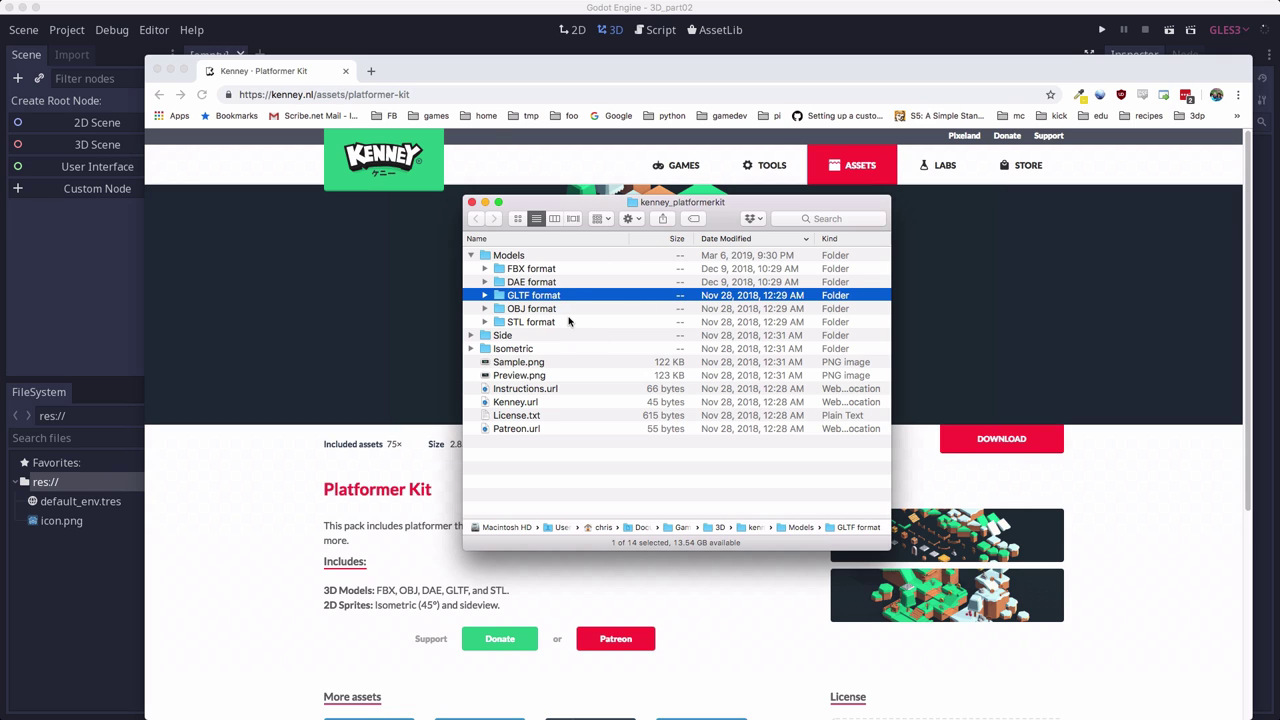
- Look over the OBJ, DAE and GLTF format folders inside the downloaded kit's Models folder
{"action": "left_click", "coordinate": [543, 309]}
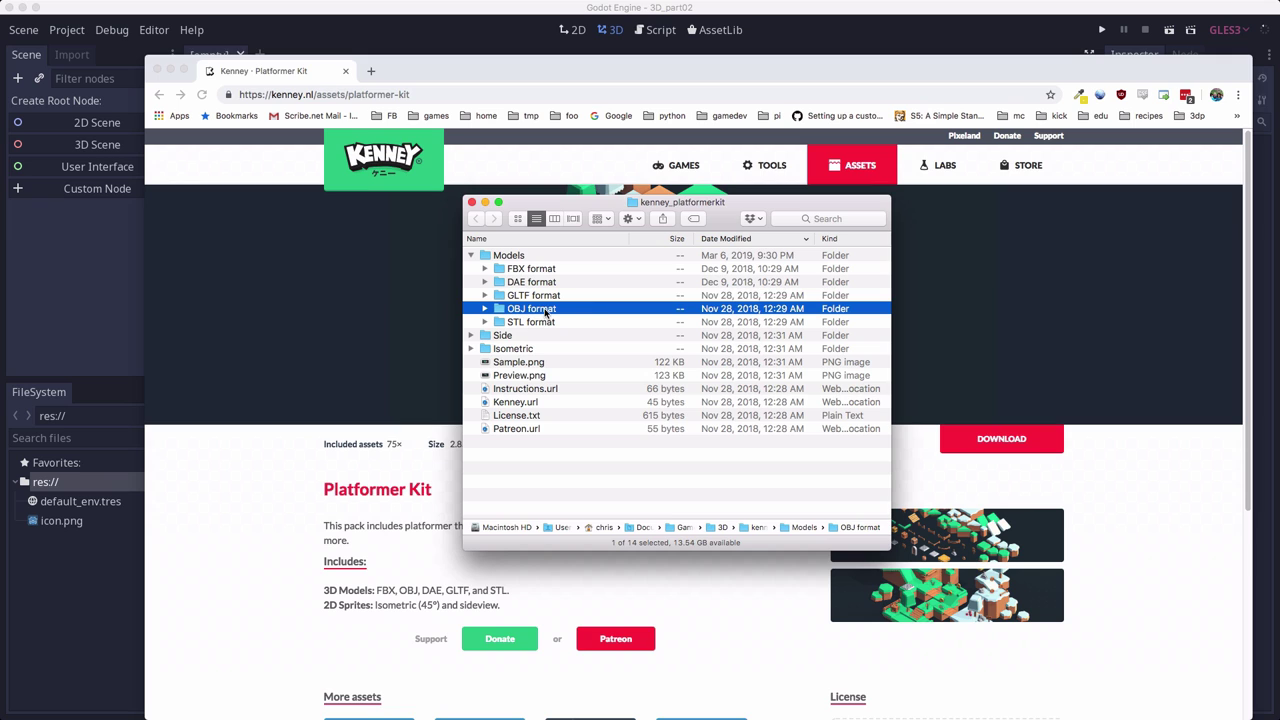
{"action": "left_click", "coordinate": [545, 284]}
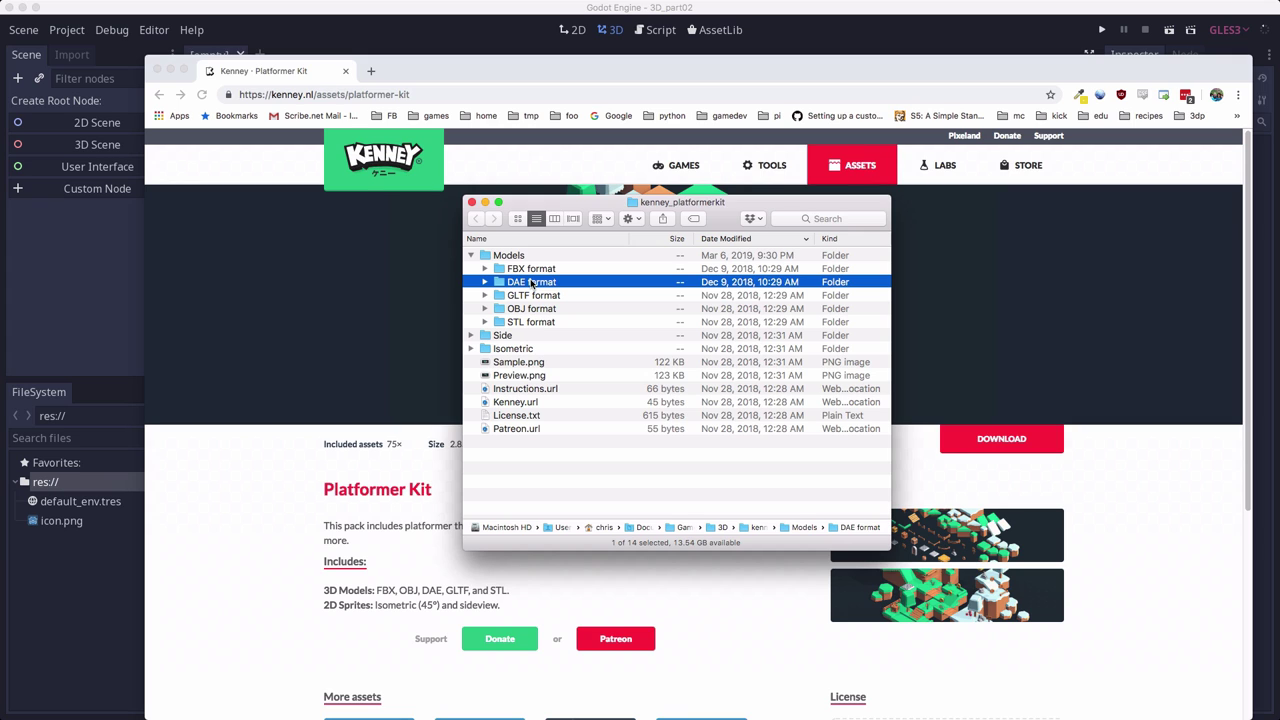
{"action": "left_click", "coordinate": [545, 297]}
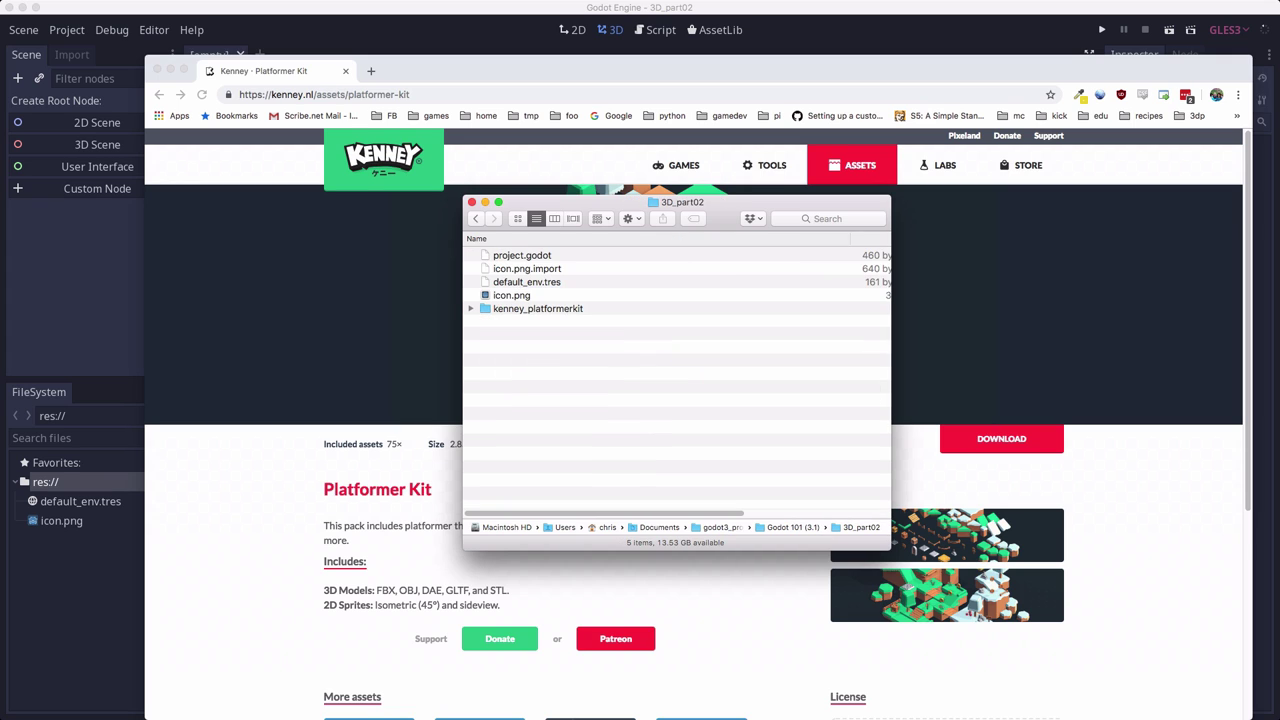
- Expand the kenney_platformerkit folder inside the 3D_part02 project folder and look through its GLB model files
{"action": "left_click", "coordinate": [512, 318]}
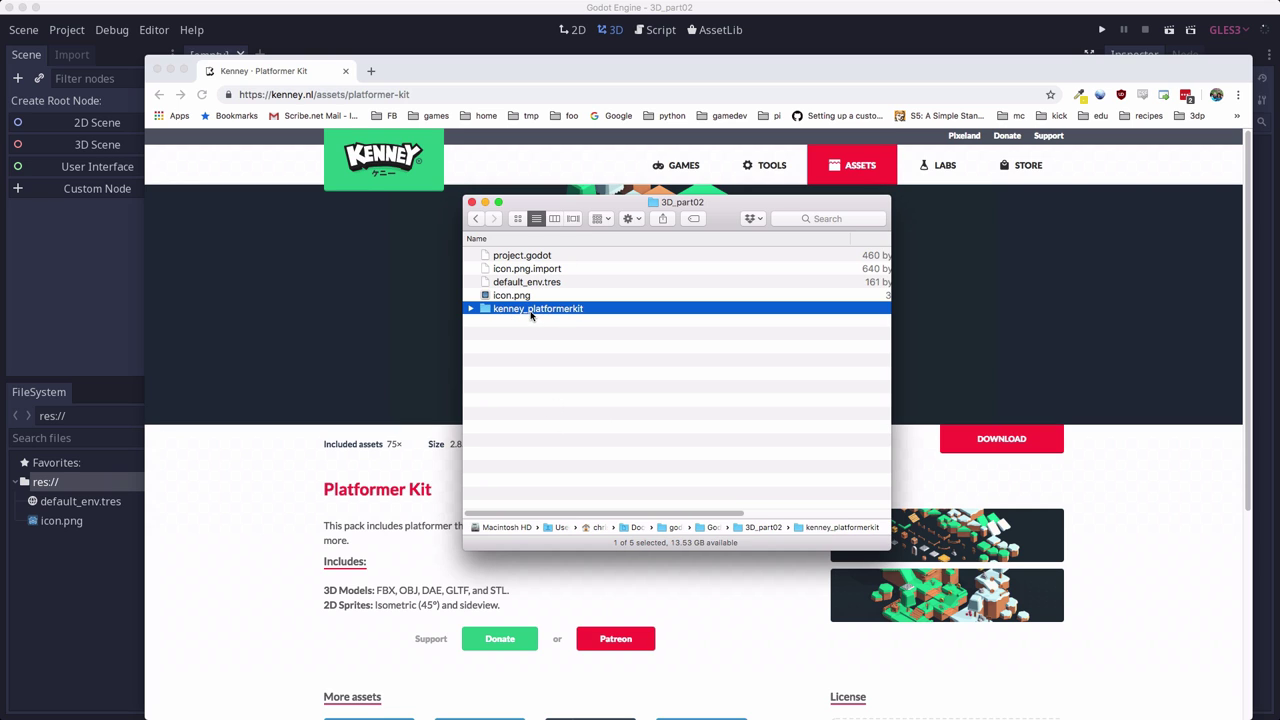
{"action": "left_click", "coordinate": [470, 308]}
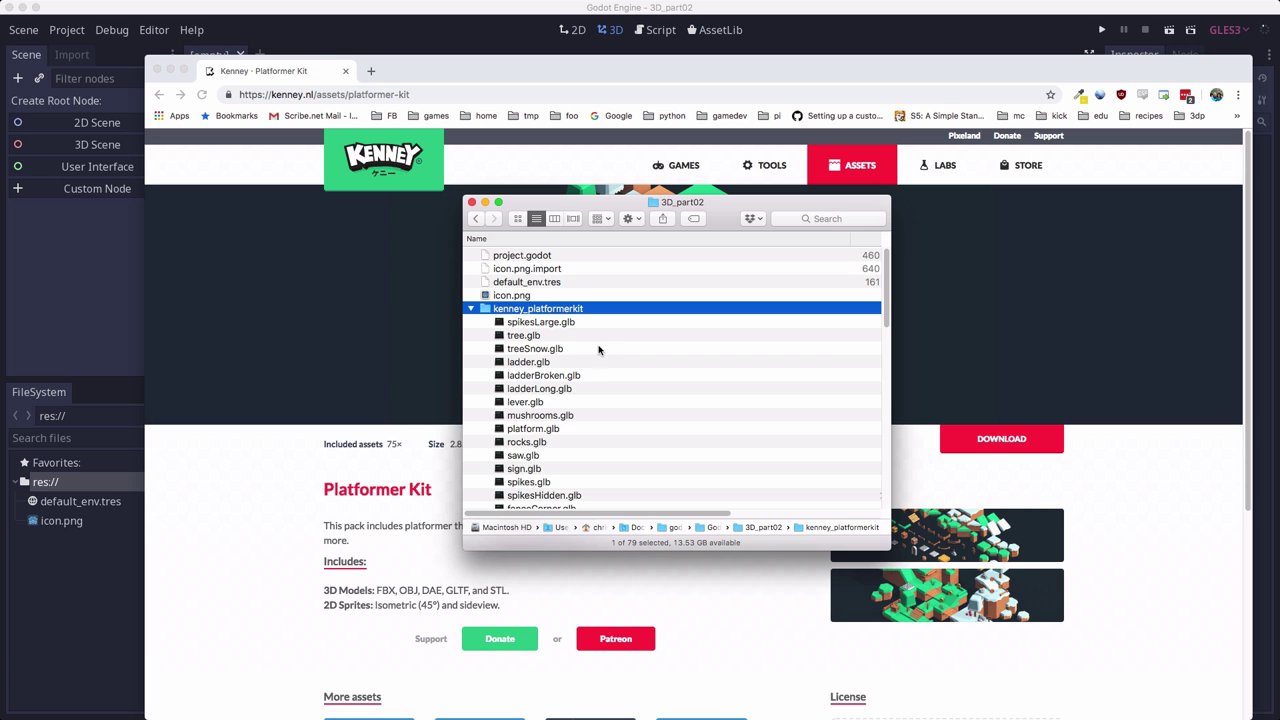
{"action": "scroll", "coordinate": [598, 349], "scroll_direction": "down", "scroll_amount": 15}
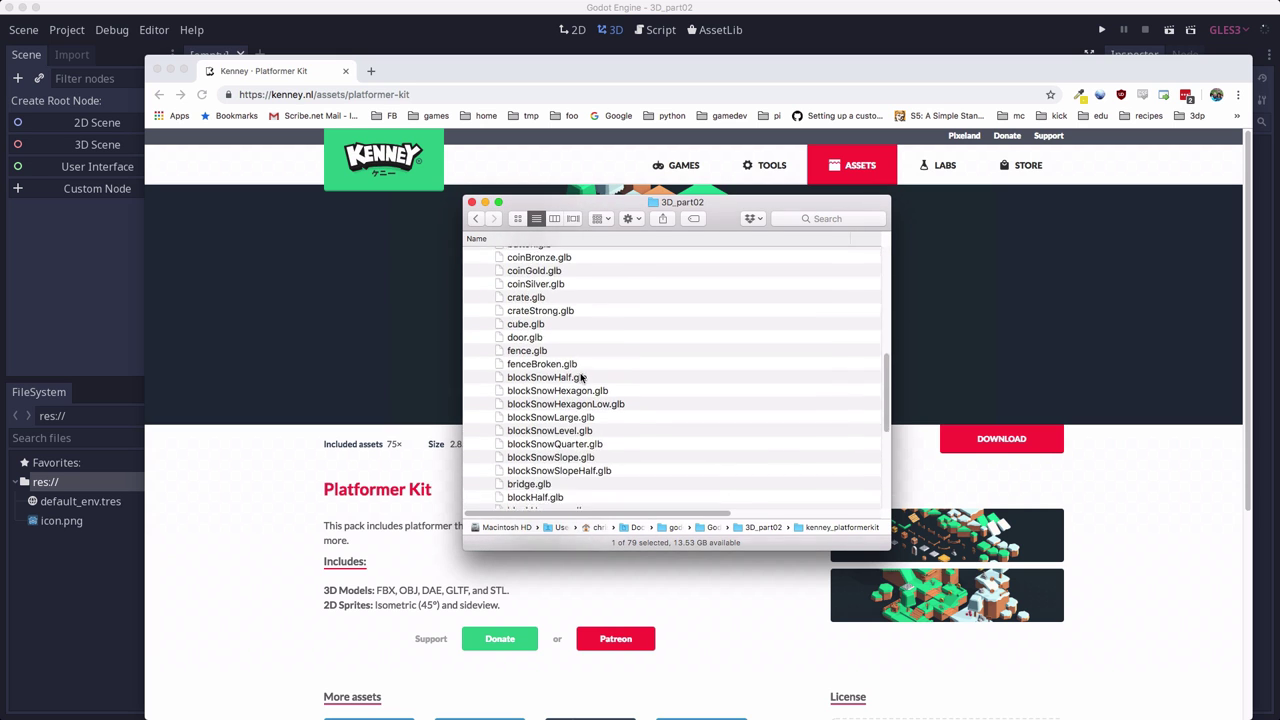
{"action": "scroll", "coordinate": [583, 378], "scroll_direction": "down", "scroll_amount": 6}
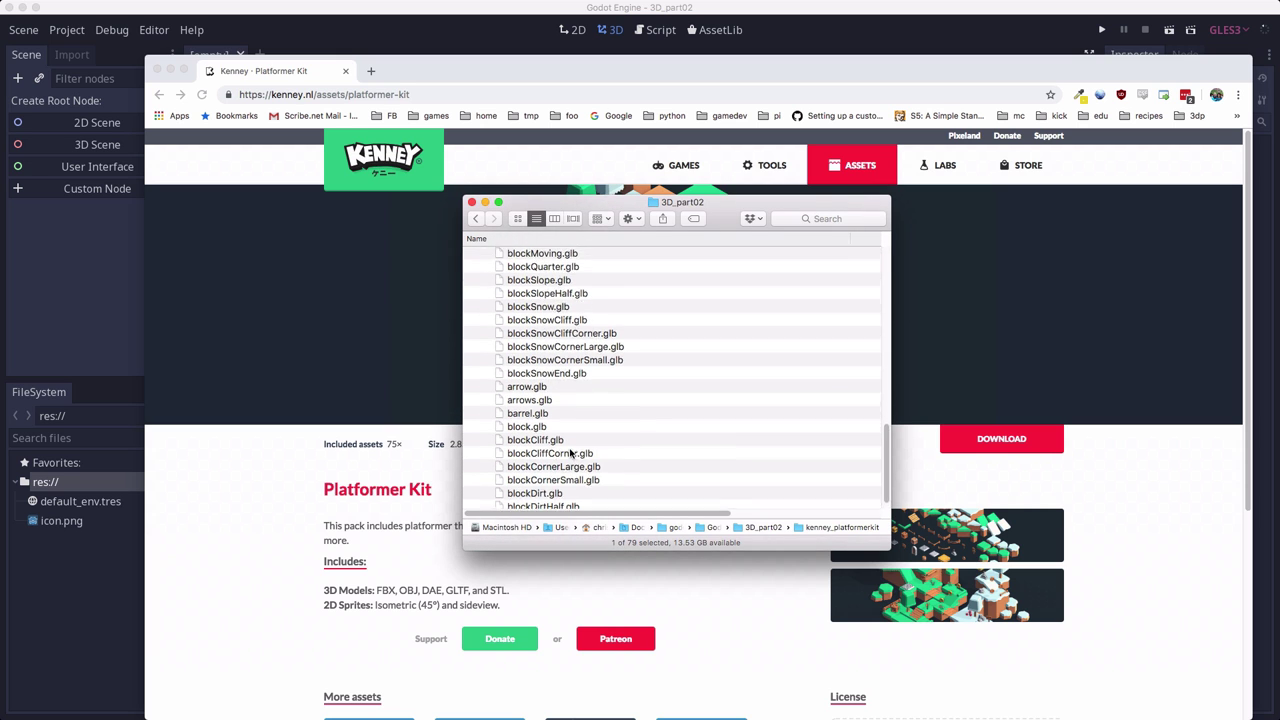
{"action": "scroll", "coordinate": [570, 453], "scroll_direction": "up", "scroll_amount": 20}
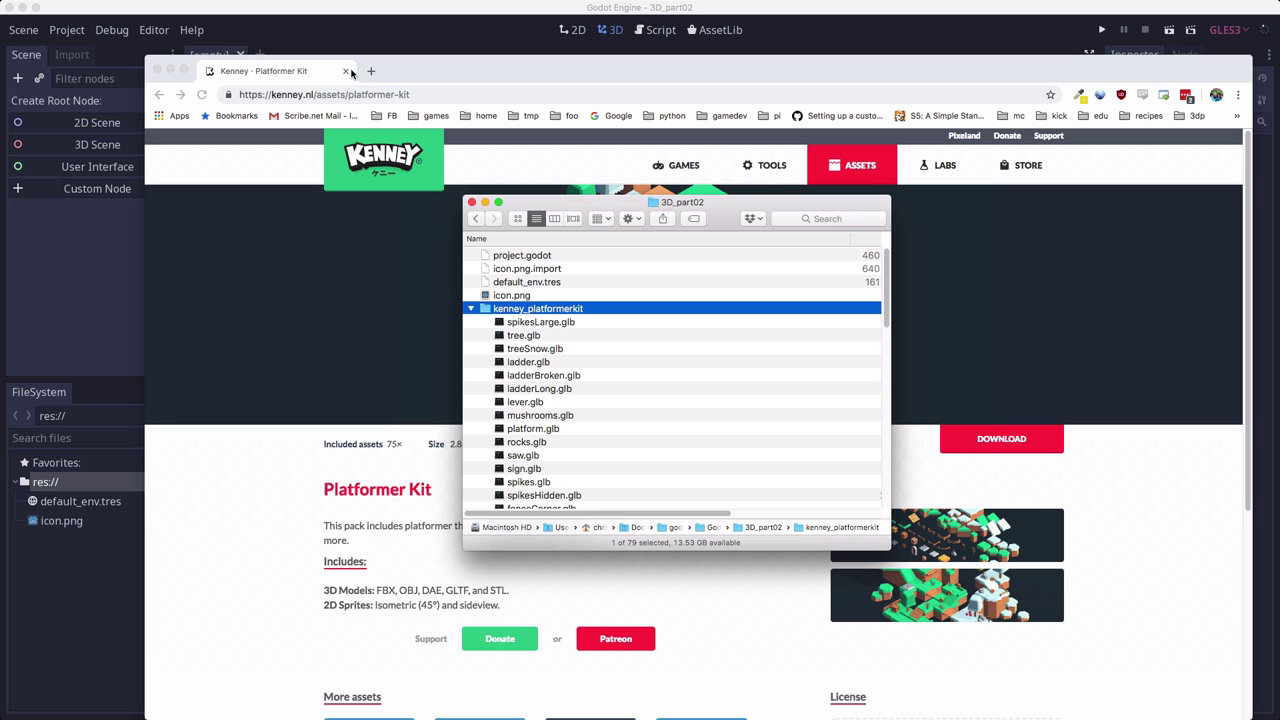
- Switch back to Godot and expand the kenney_platformerkit folder among the project files to browse its imported models
{"action": "left_click", "coordinate": [336, 10]}
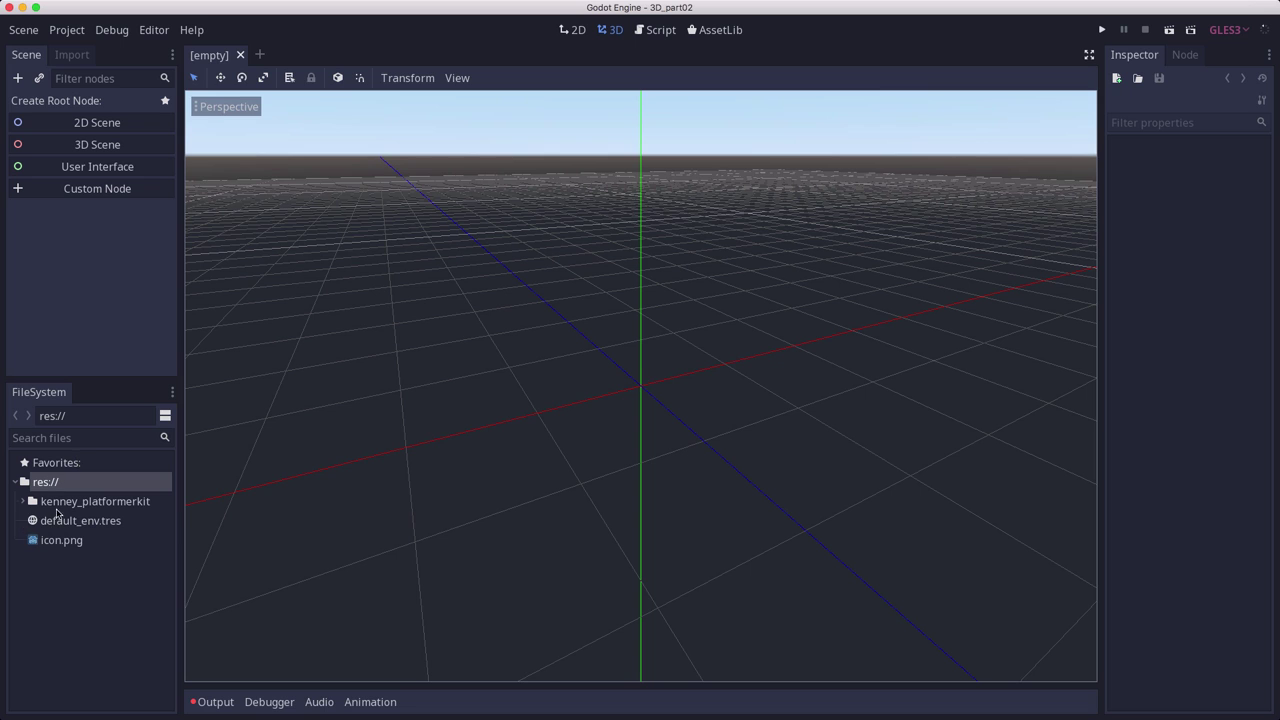
{"action": "left_click", "coordinate": [23, 501]}
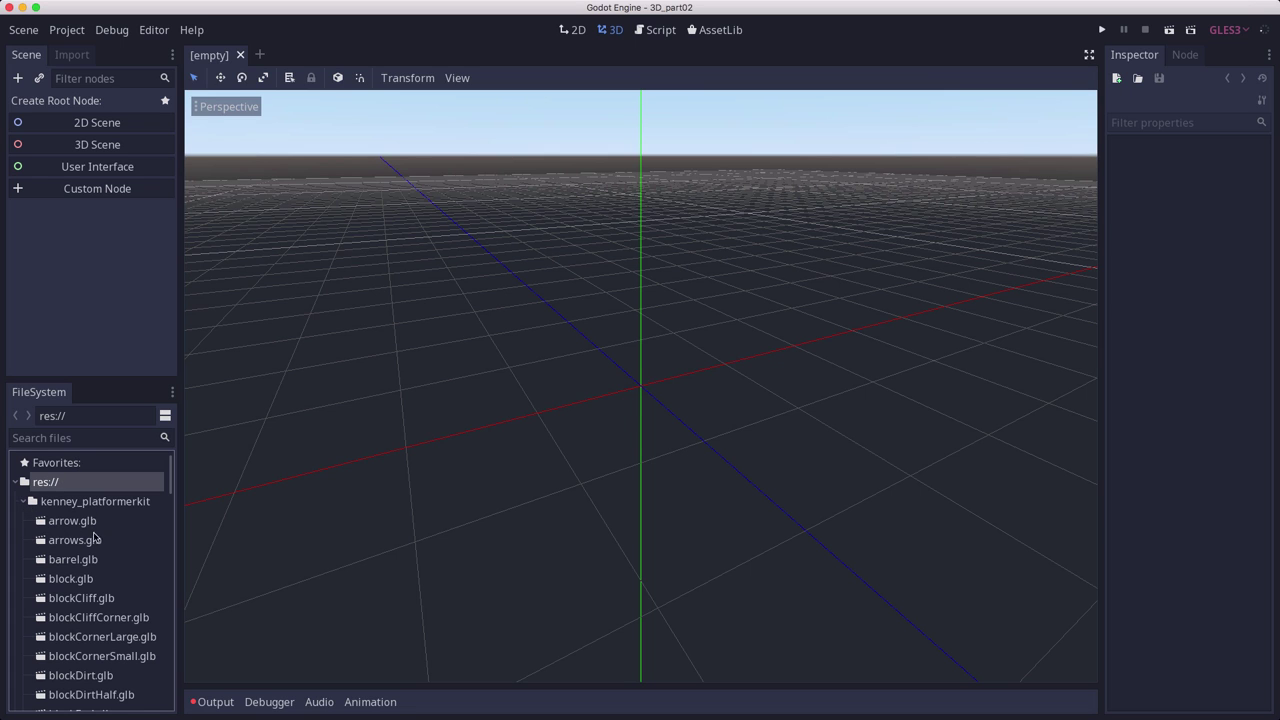
{"action": "scroll", "coordinate": [95, 538], "scroll_direction": "down", "scroll_amount": 10}
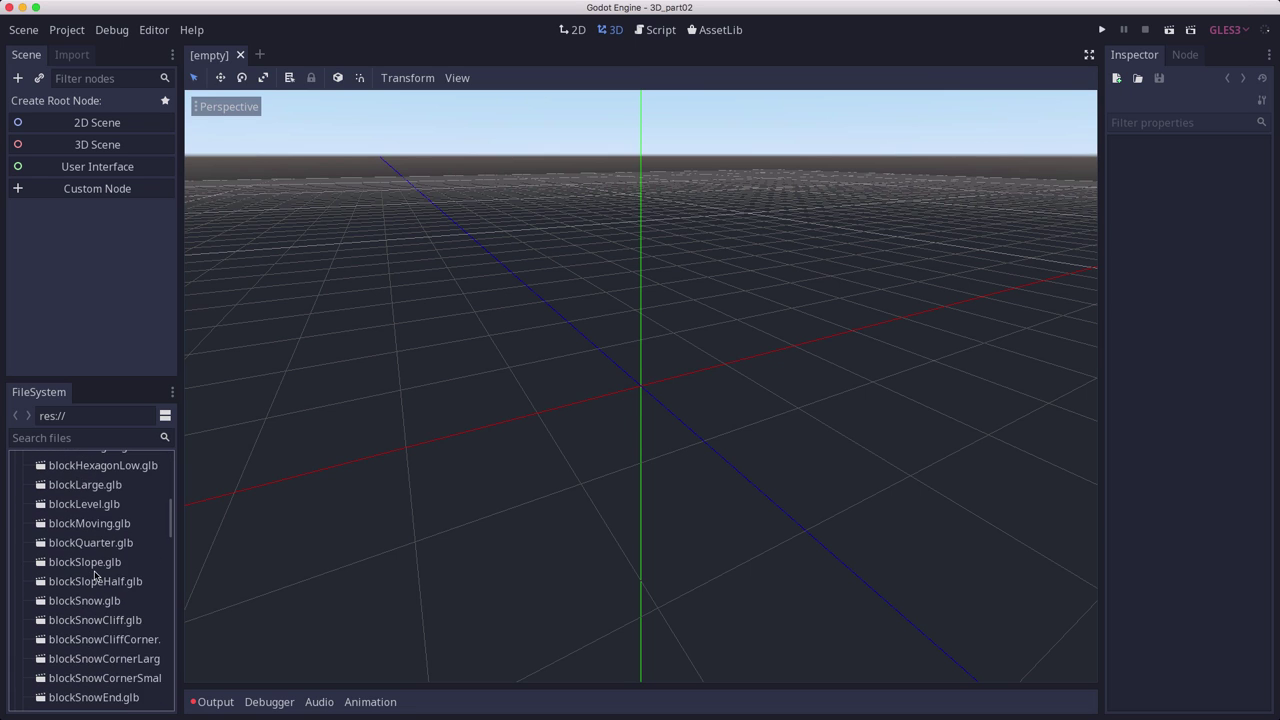
{"action": "scroll", "coordinate": [95, 572], "scroll_direction": "down", "scroll_amount": 8}
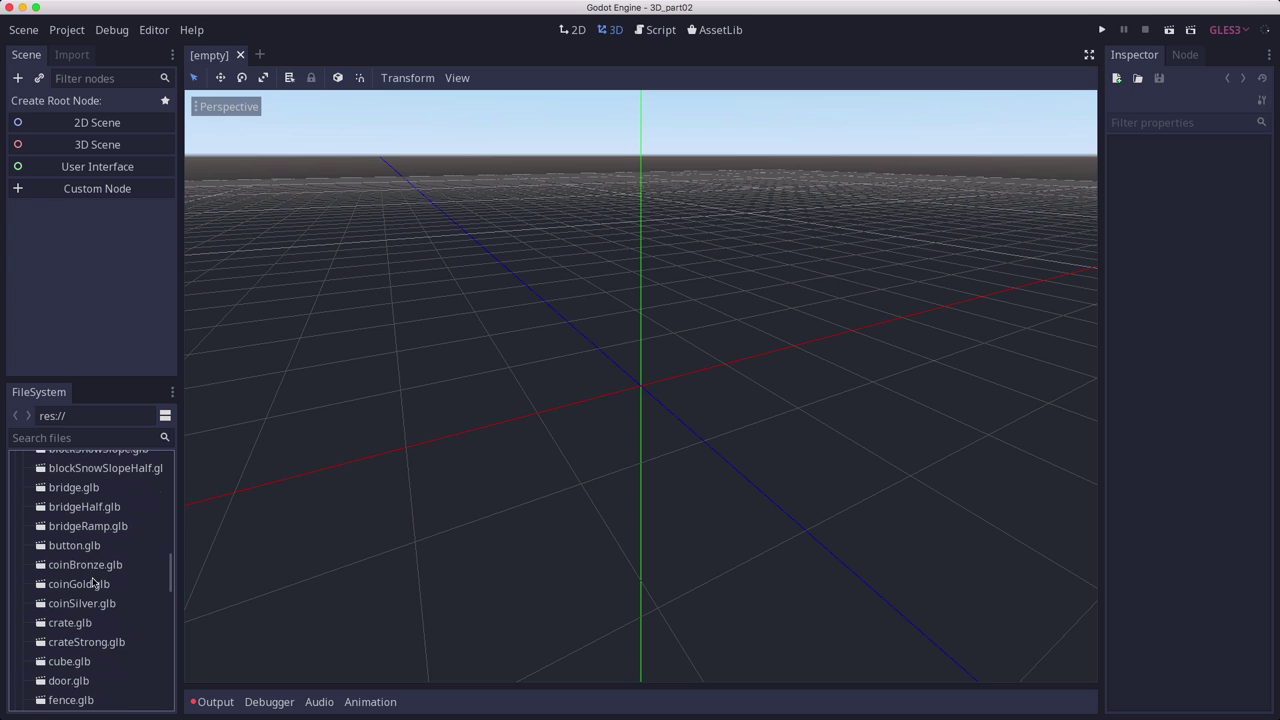
- Open the import settings of crate.glb and set its root type to RigidBody
{"action": "left_click", "coordinate": [84, 624]}
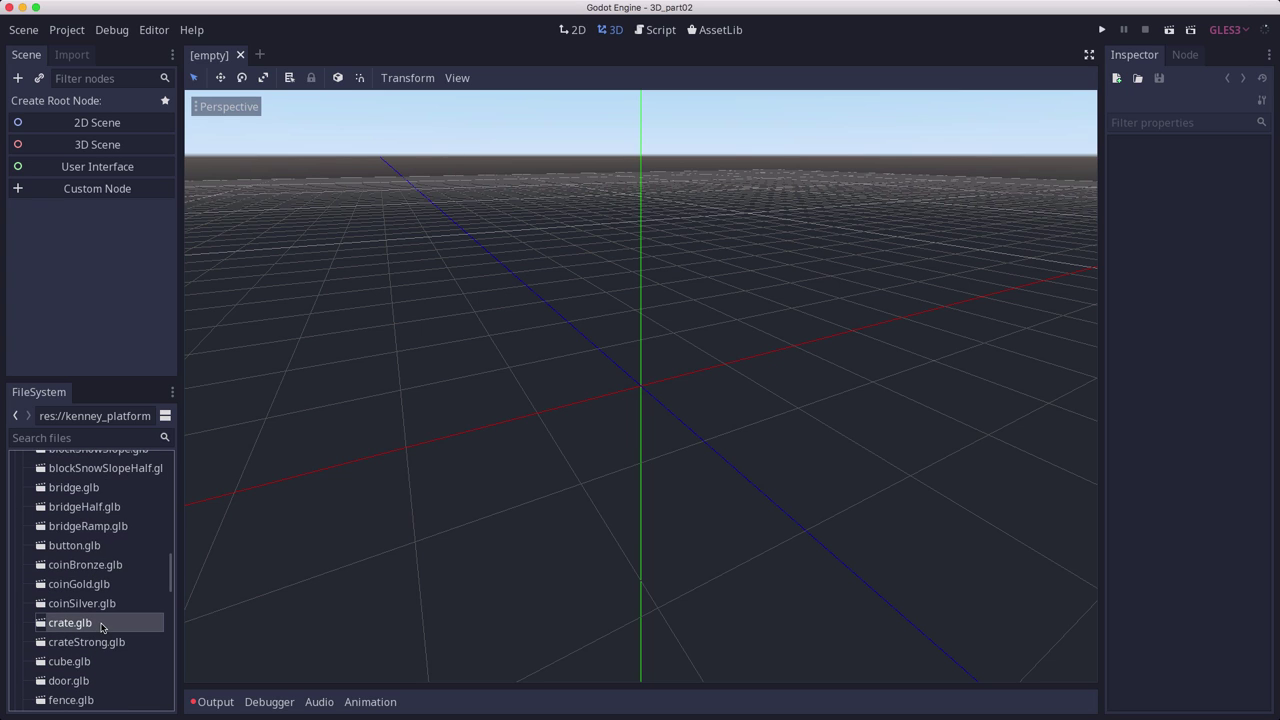
{"action": "left_click", "coordinate": [74, 55]}
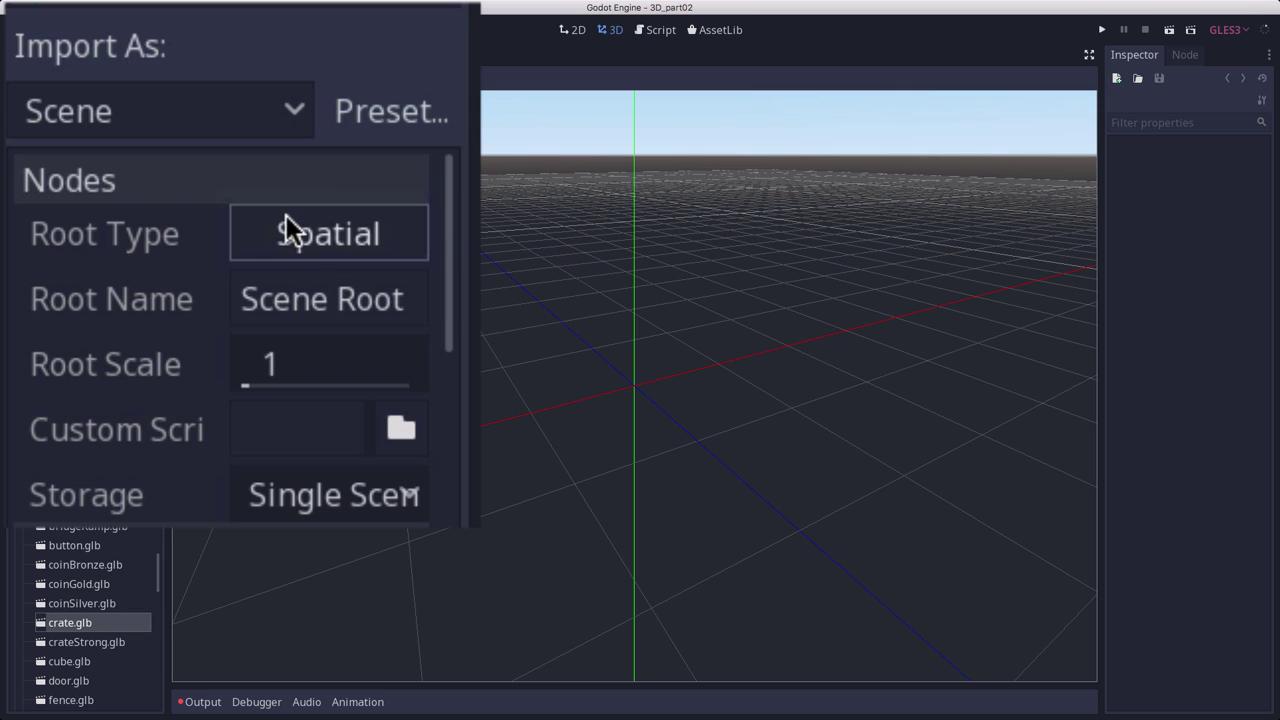
{"action": "left_click", "coordinate": [331, 234]}
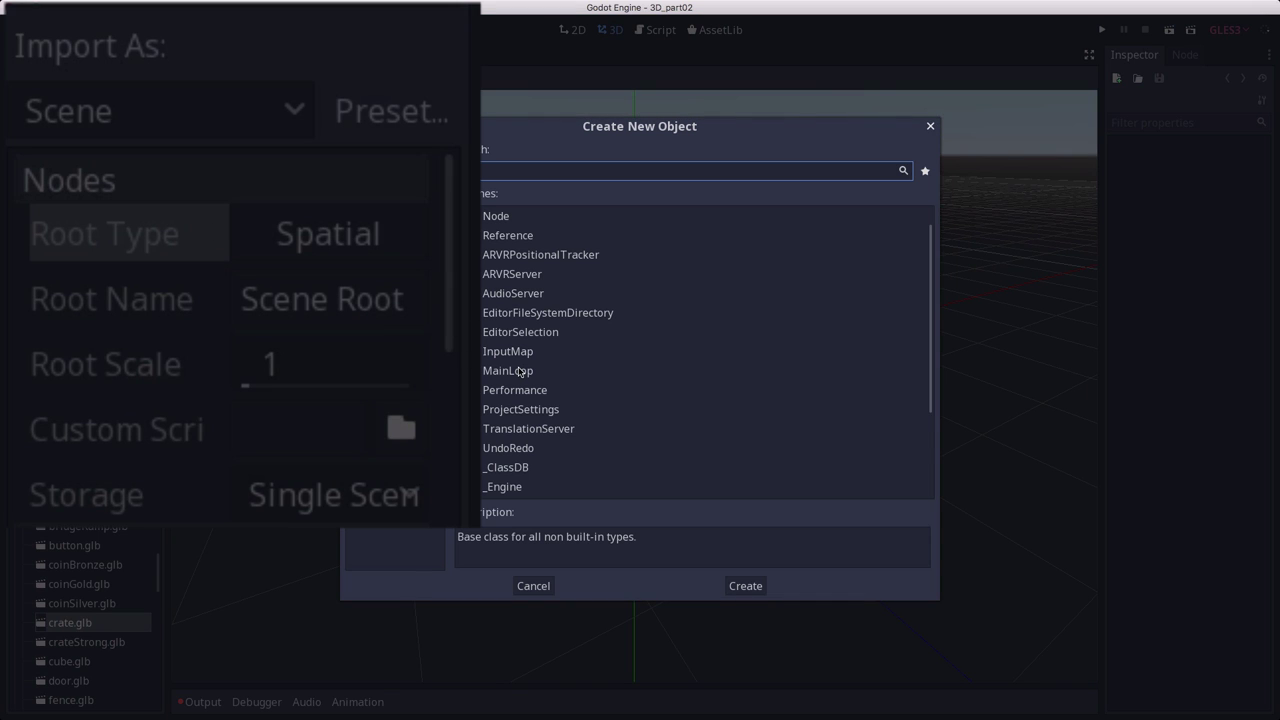
{"action": "type", "text": "rigid"}
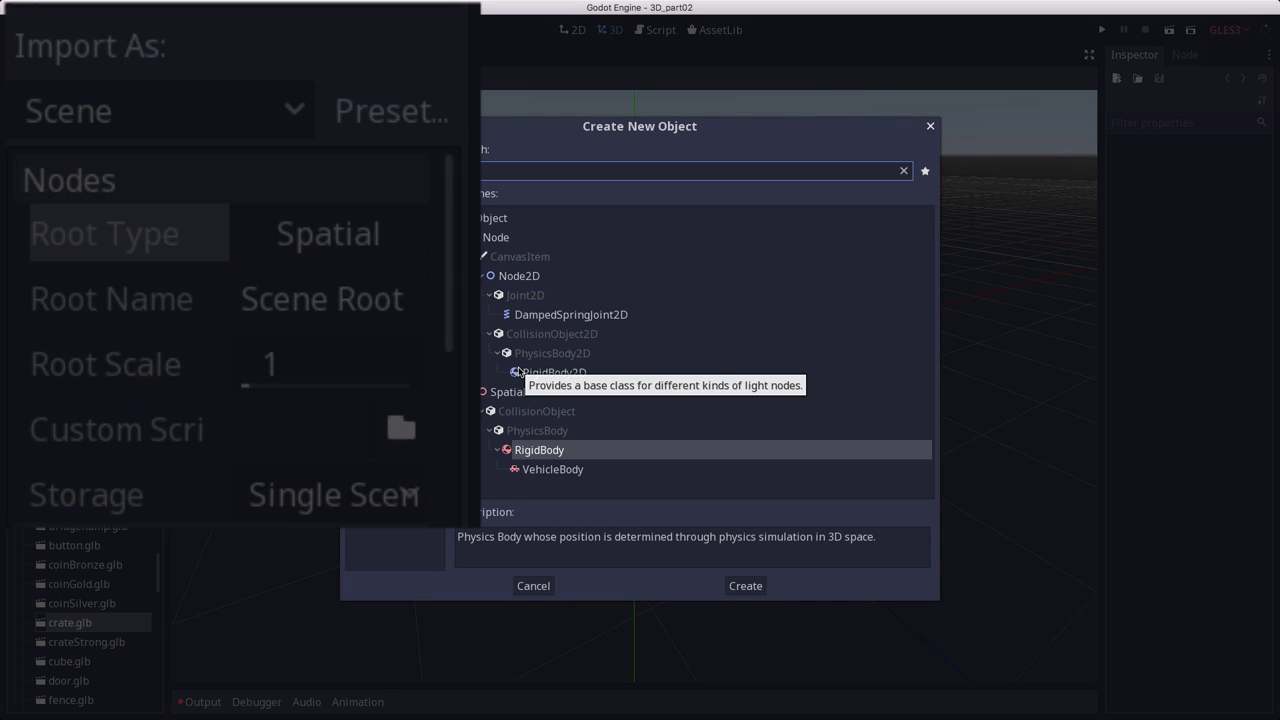
{"action": "double_click", "coordinate": [540, 458]}
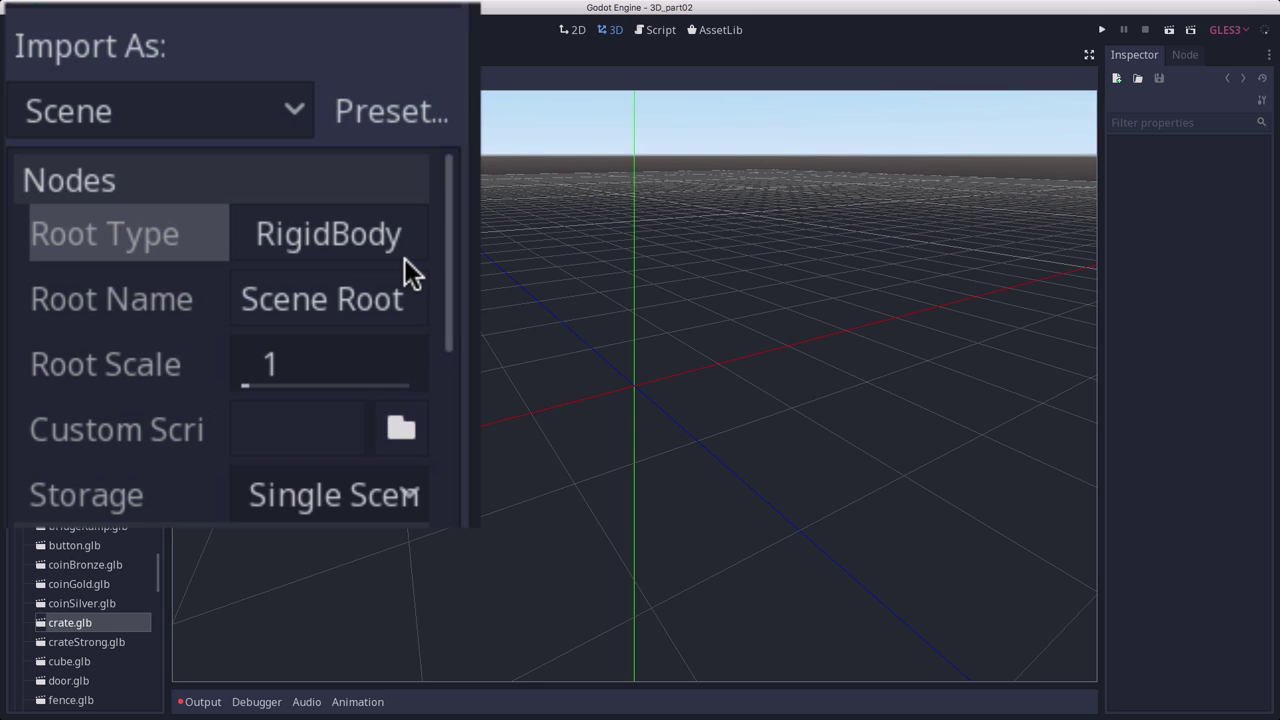
- Set the root name of crate.glb to Crate and reimport the model
{"action": "left_click", "coordinate": [325, 300]}
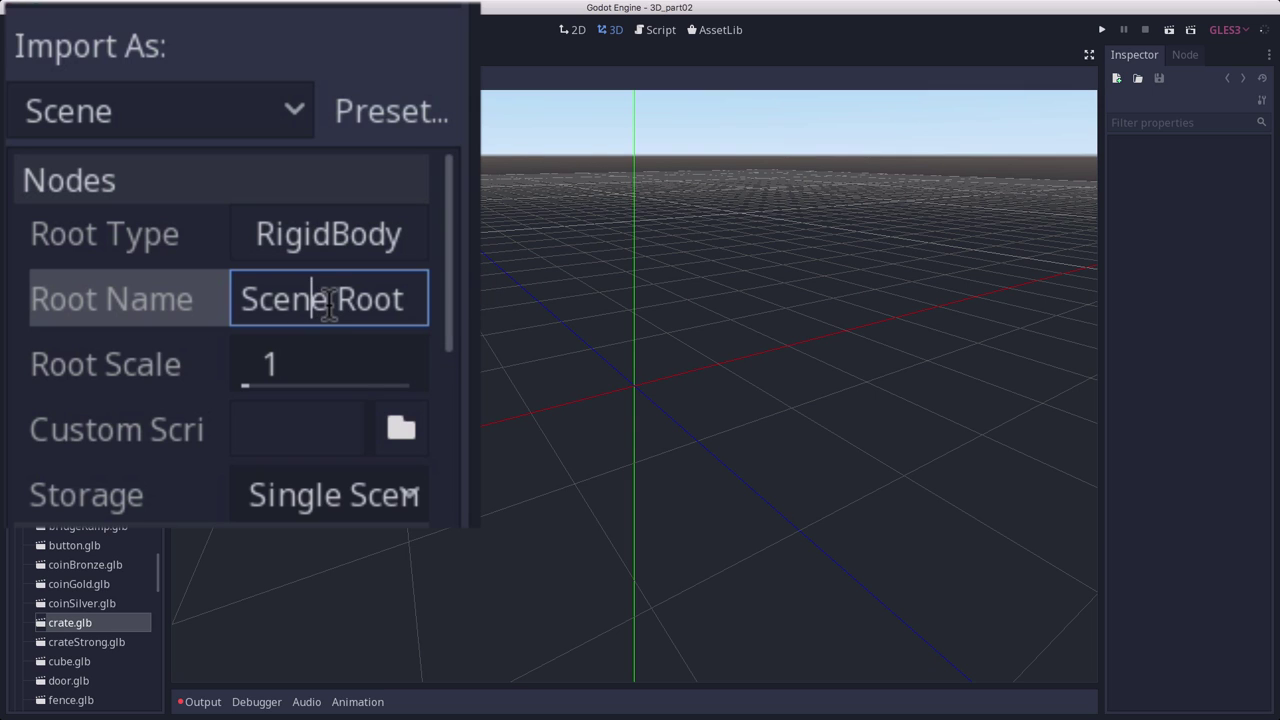
{"action": "double_click", "coordinate": [328, 300]}
{"action": "type", "text": "Crate"}
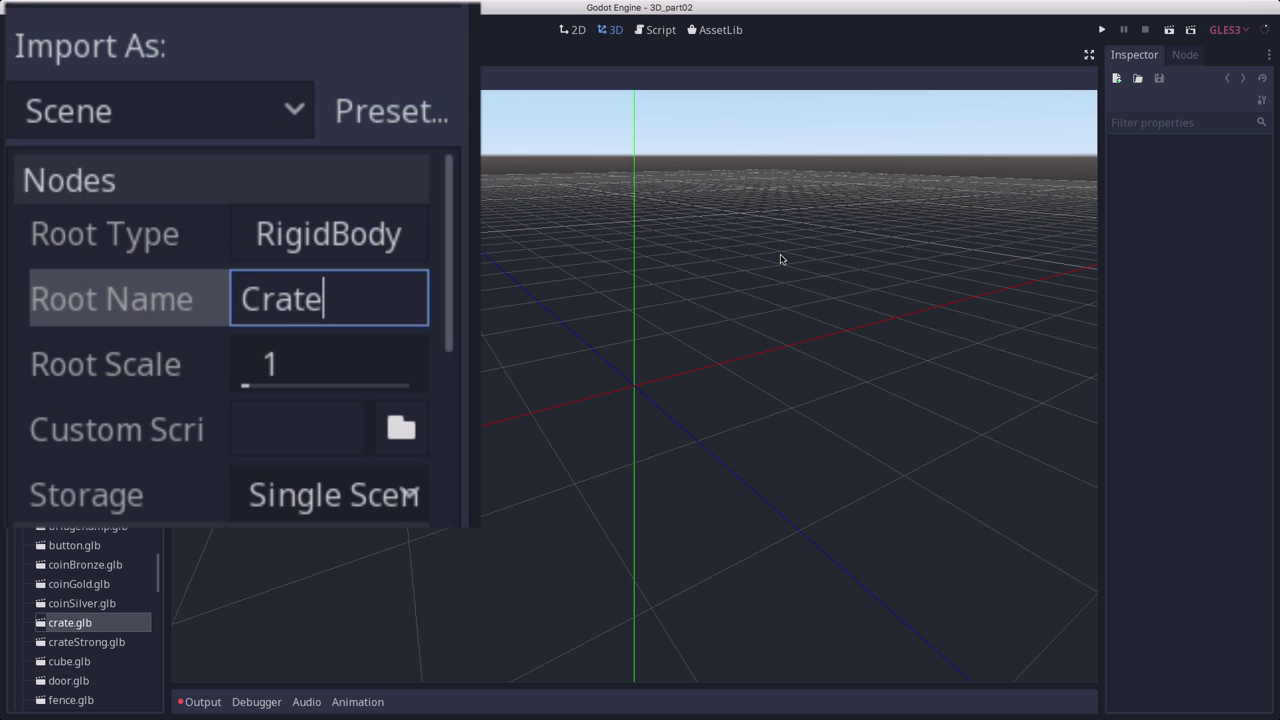
{"action": "key", "text": "Return"}
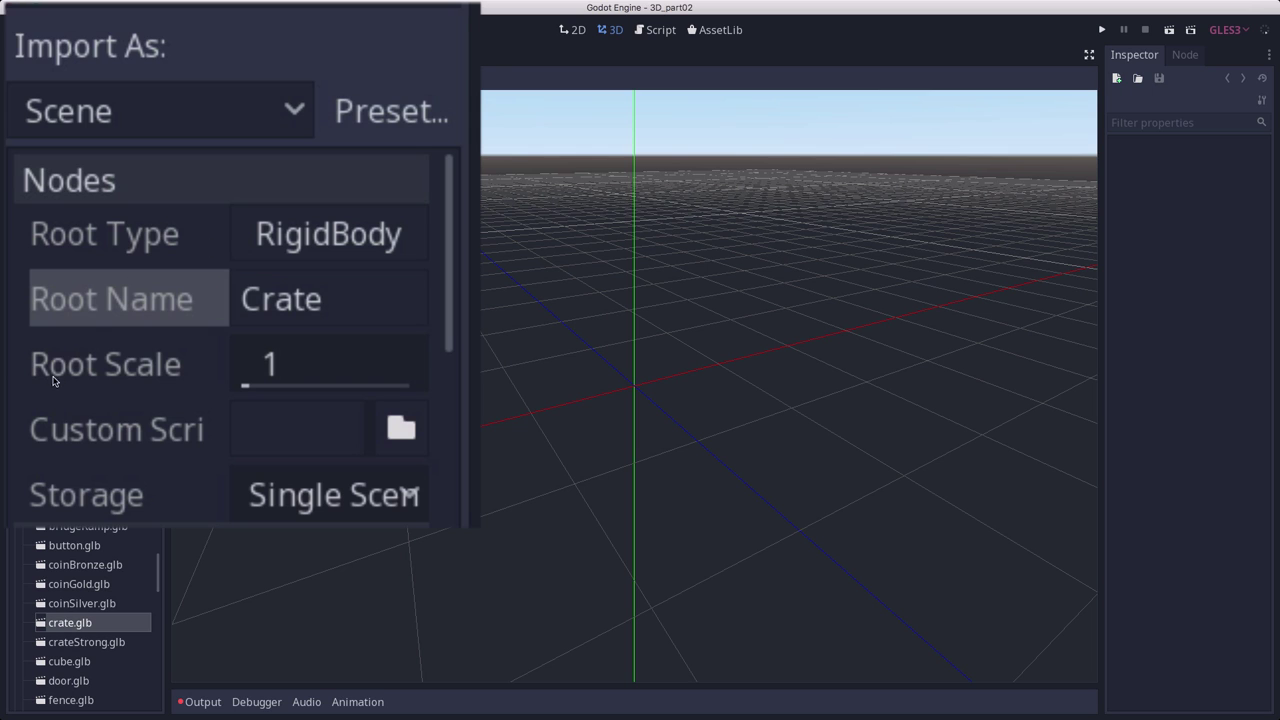
{"action": "left_click", "coordinate": [84, 364]}
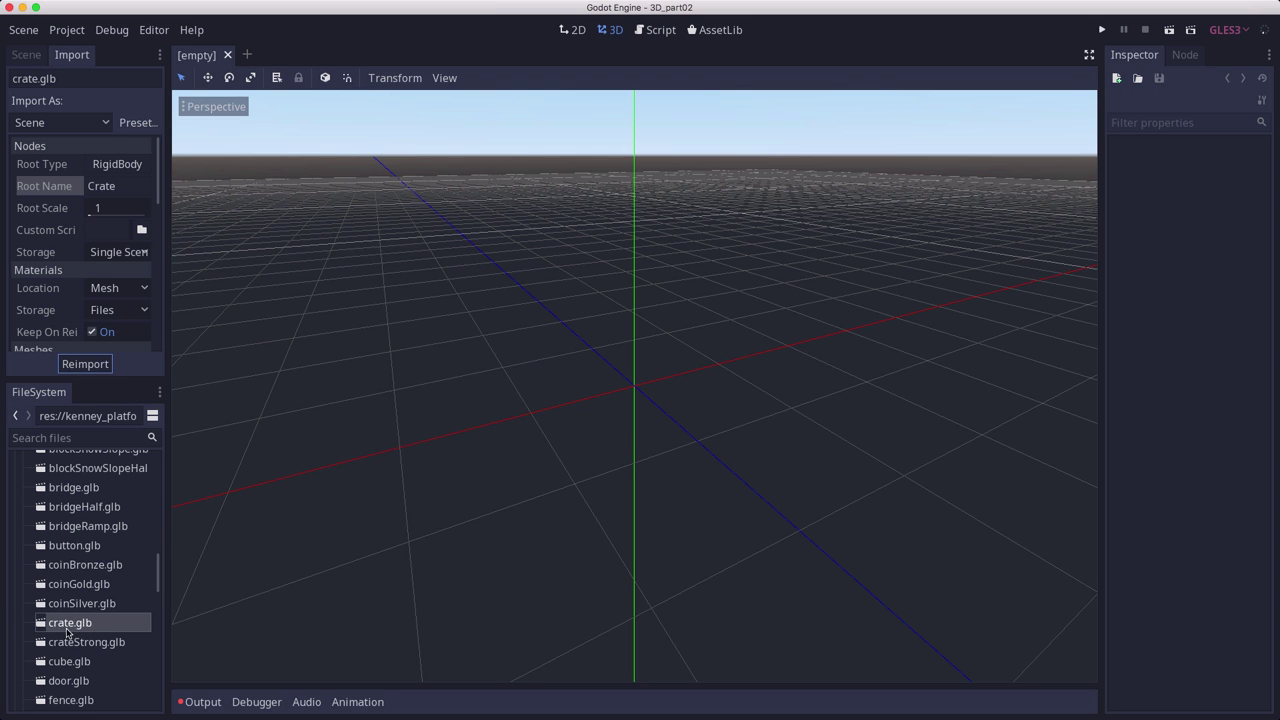
- Create a new inherited scene from crate.glb and view the crate up close
{"action": "double_click", "coordinate": [85, 628]}
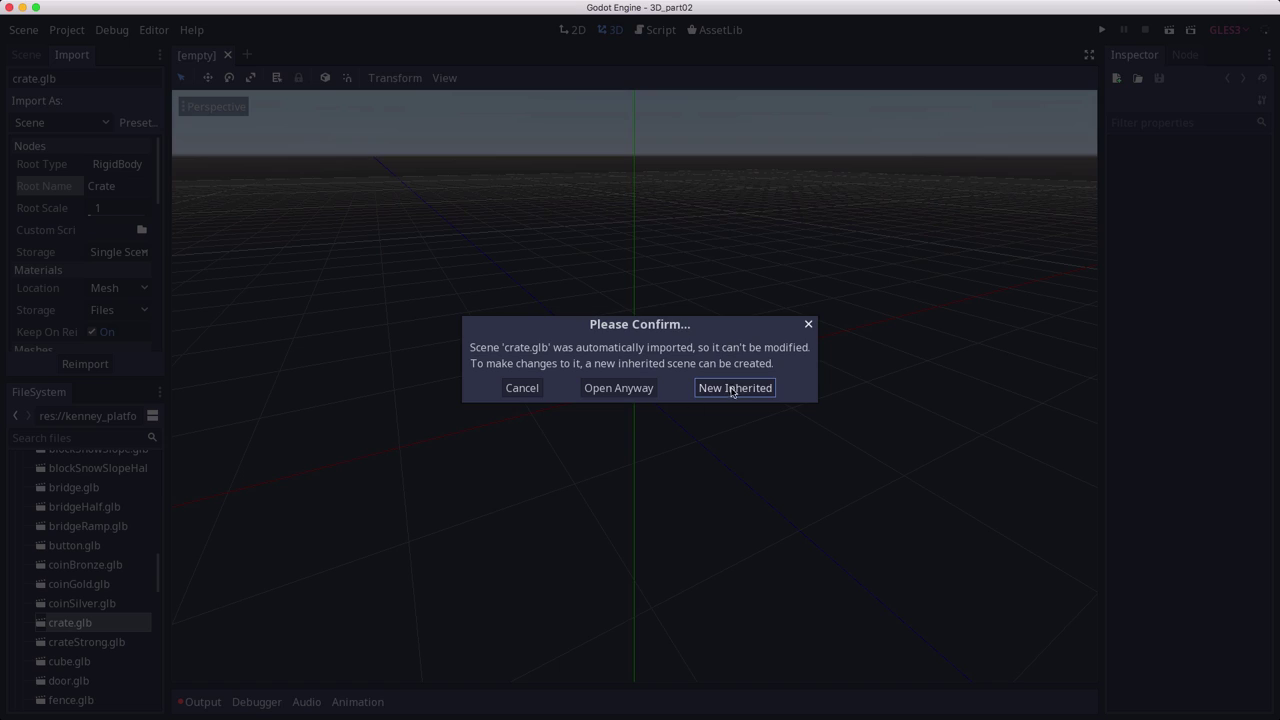
{"action": "left_click", "coordinate": [731, 389]}
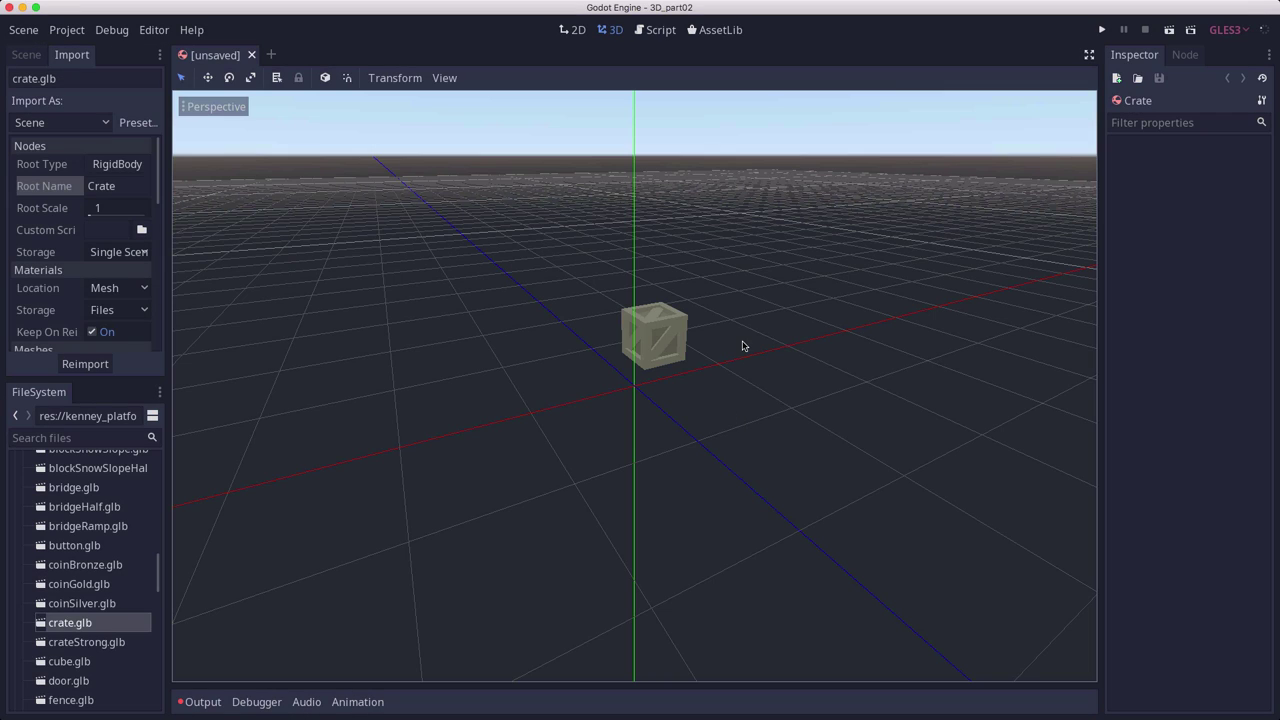
{"action": "scroll", "coordinate": [740, 345], "scroll_direction": "up", "scroll_amount": 5}
{"action": "middle_click_drag", "start_coordinate": [709, 364], "coordinate": [783, 359]}
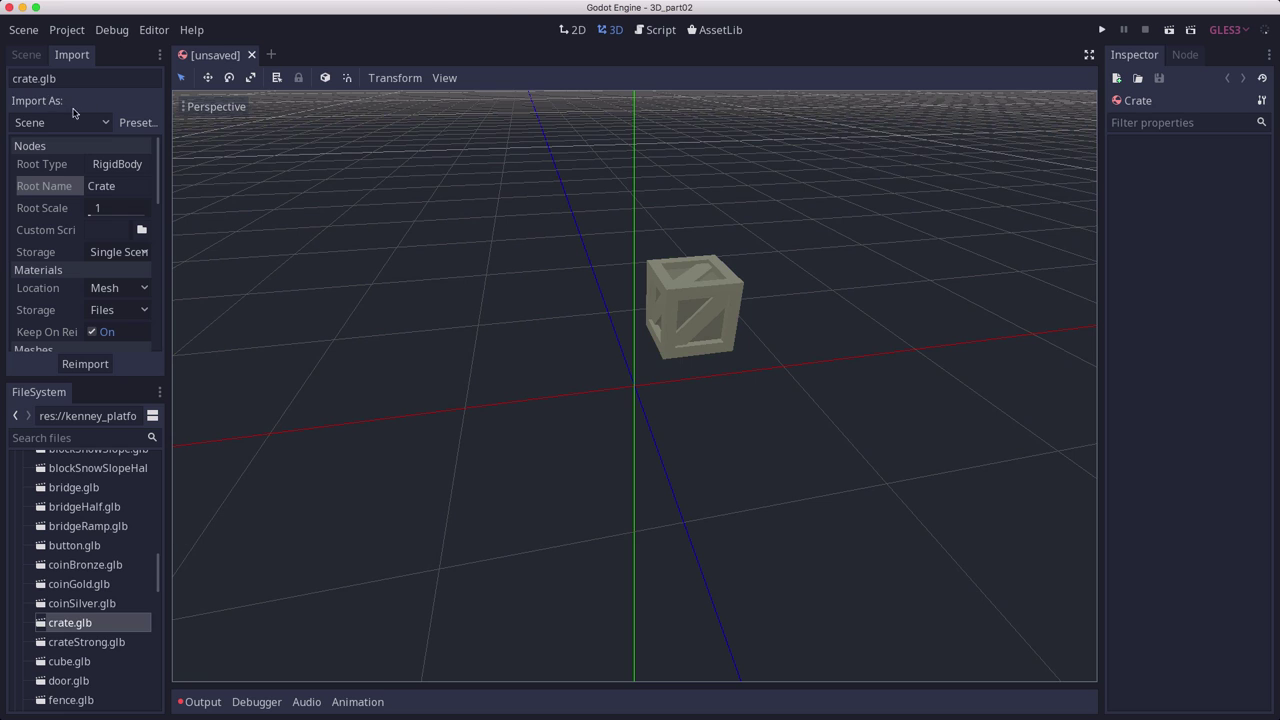
- Select the crate(Clone) mesh node in the scene tree and examine the crate's position relative to the origin from several angles
{"action": "left_click", "coordinate": [25, 58]}
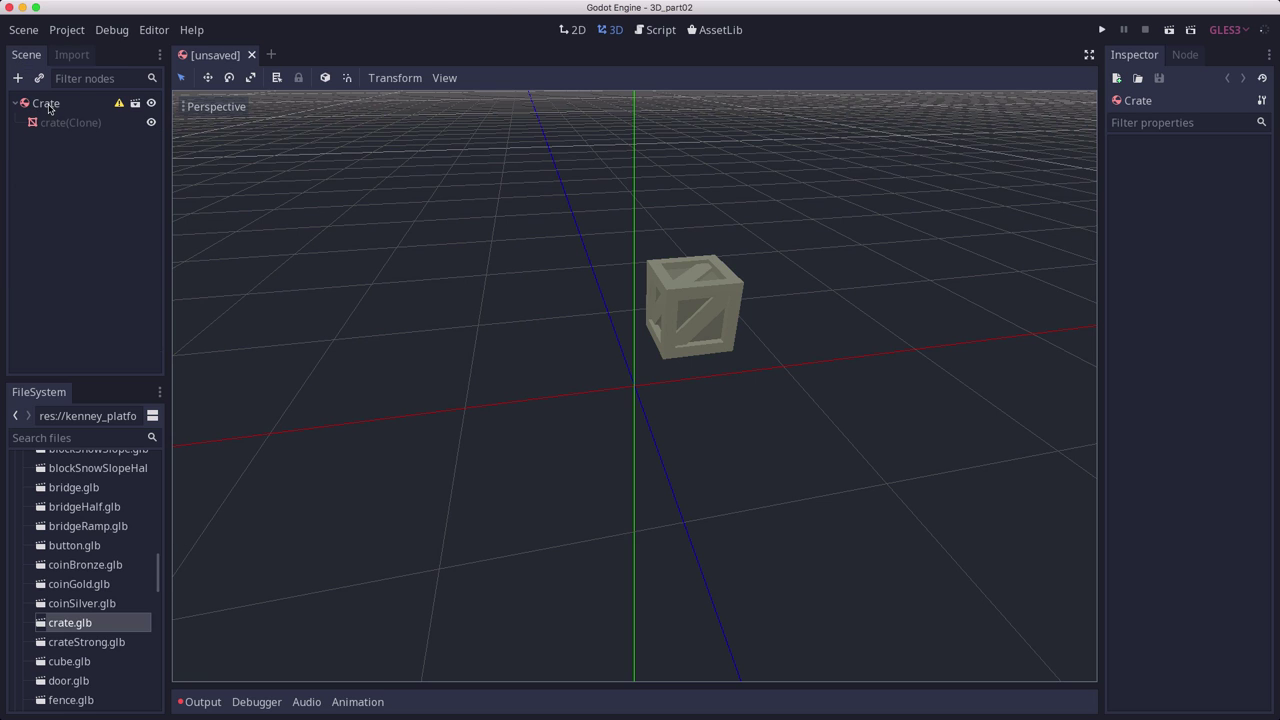
{"action": "left_click", "coordinate": [62, 123]}
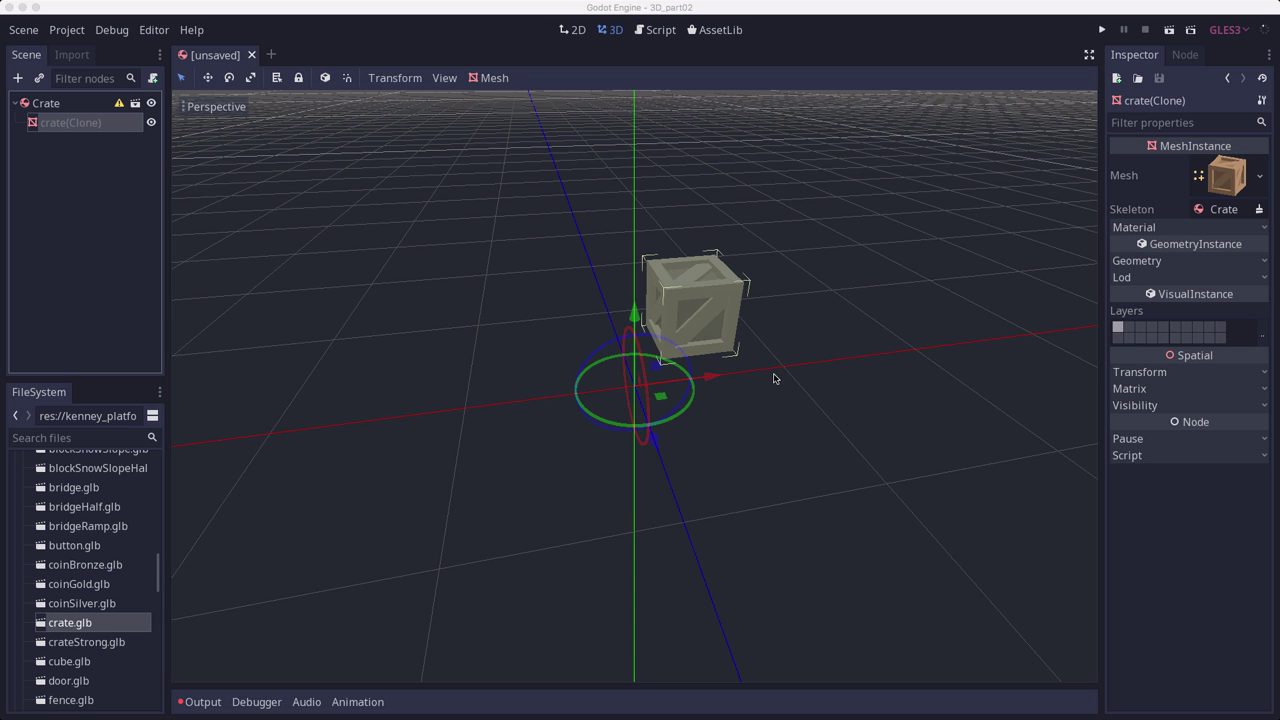
{"action": "middle_click_drag", "start_coordinate": [808, 368], "coordinate": [715, 380]}
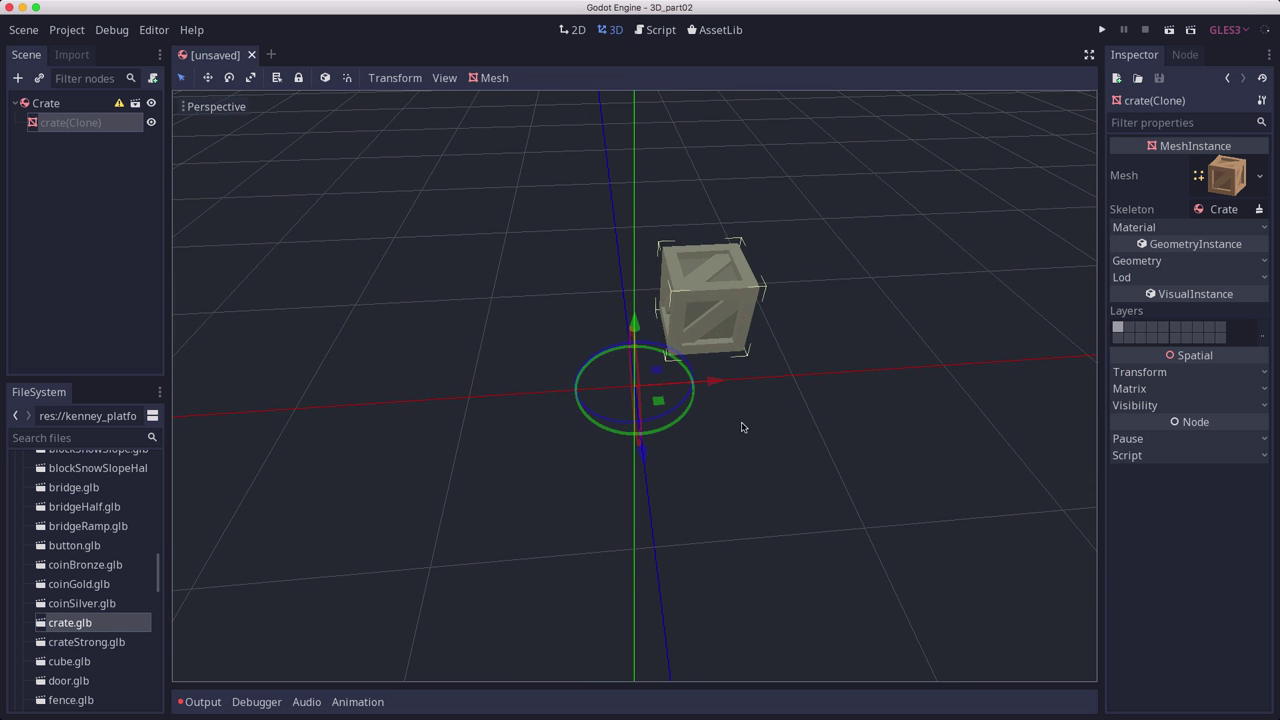
{"action": "middle_click_drag", "start_coordinate": [733, 440], "coordinate": [584, 310]}
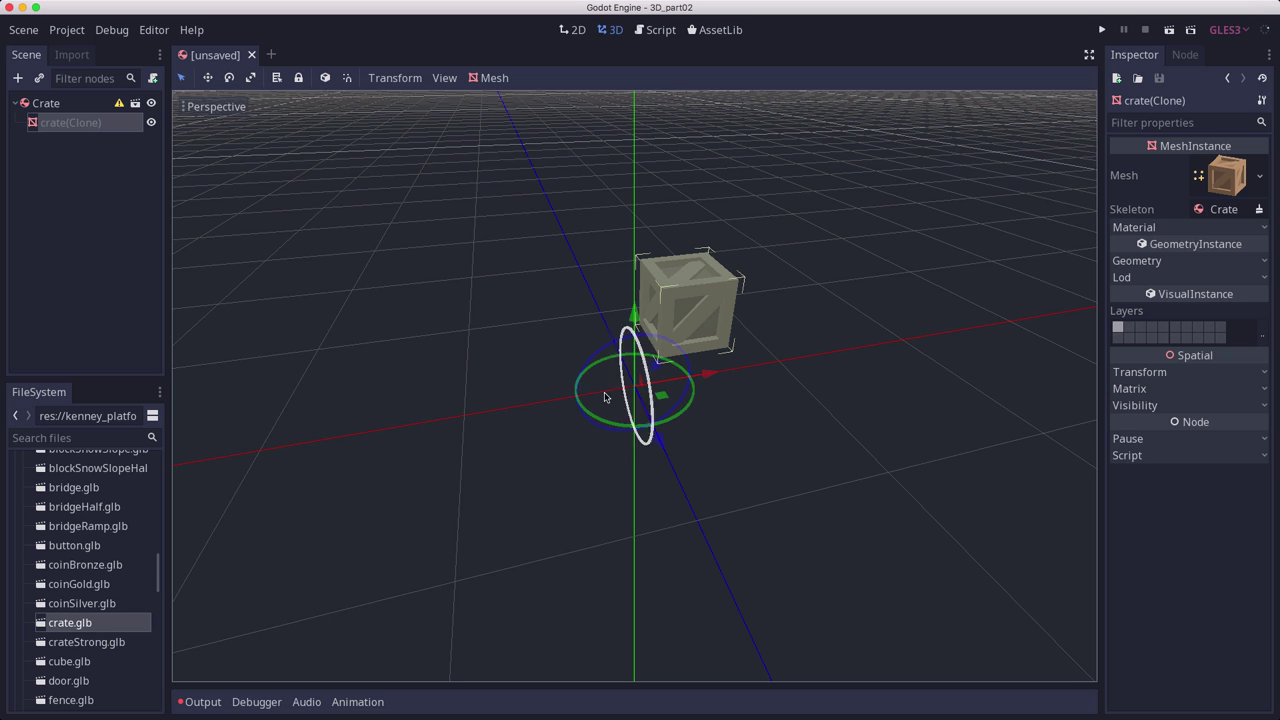
- Try rotating the crate(Clone) mesh around its origin, undo the rotation, and reselect the mesh
{"action": "left_click_drag", "start_coordinate": [645, 358], "coordinate": [647, 413]}
{"action": "key", "text": "ctrl+z"}
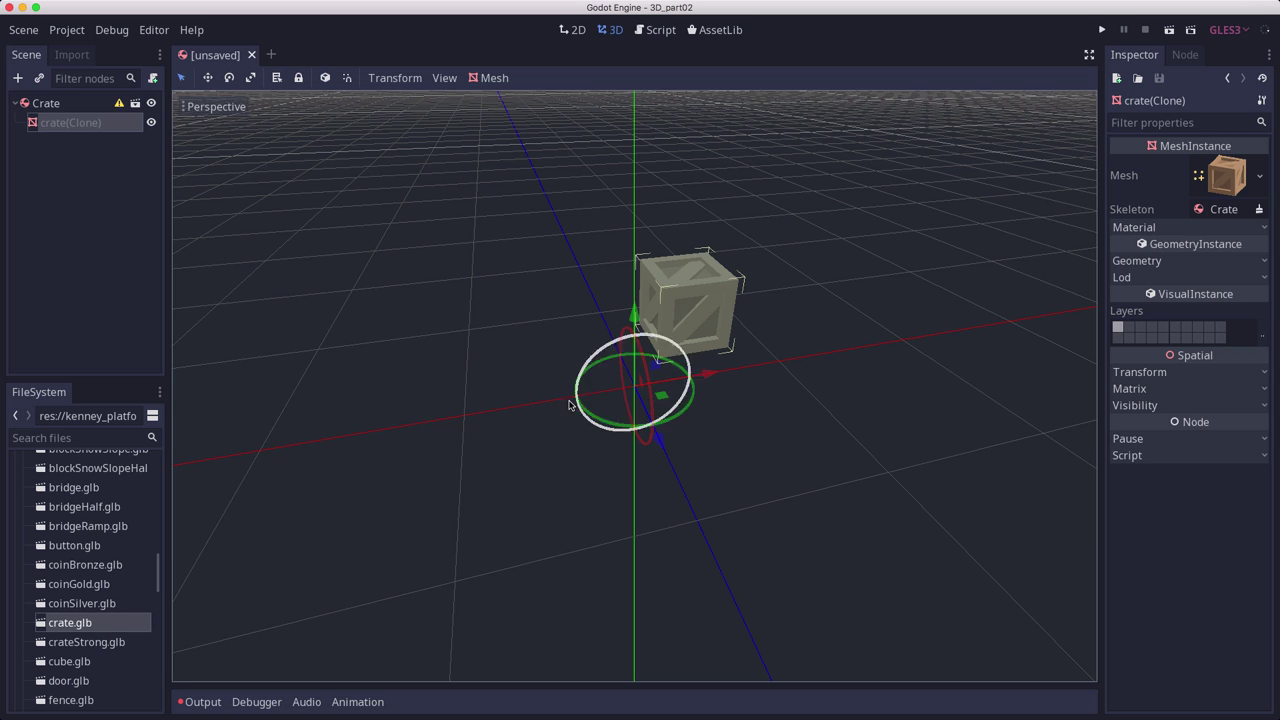
{"action": "left_click", "coordinate": [617, 397]}
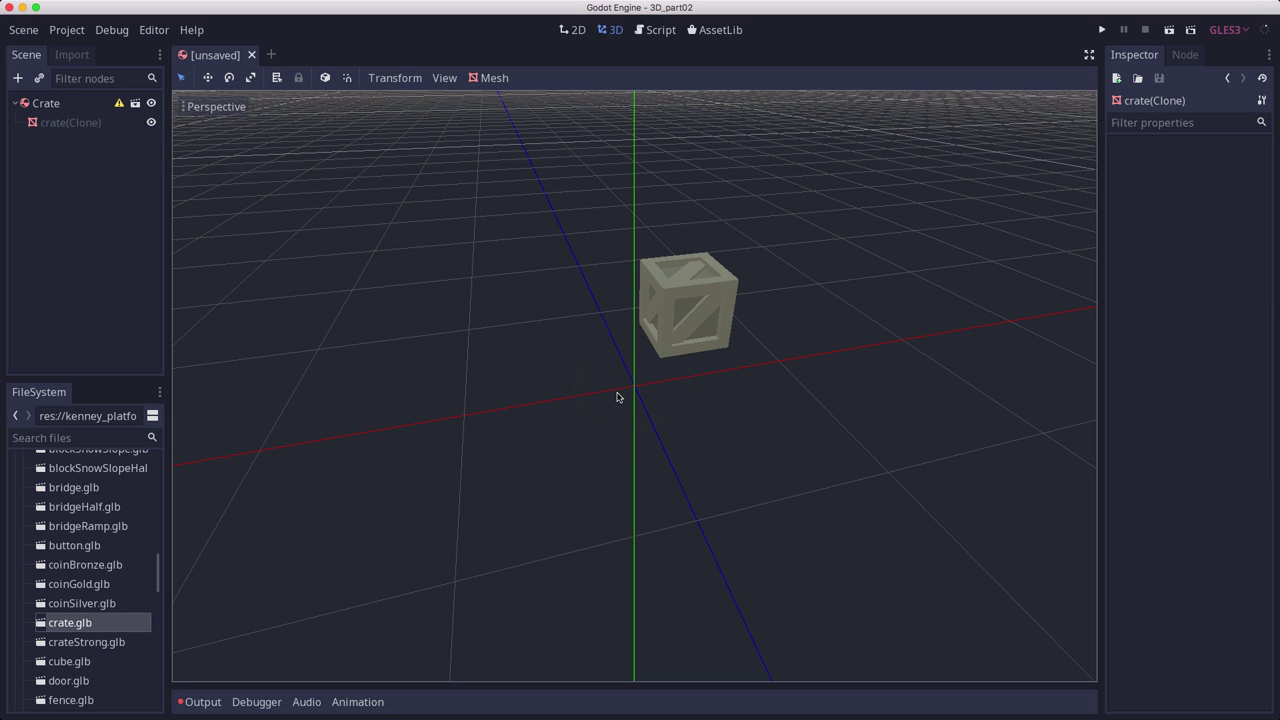
{"action": "left_click", "coordinate": [690, 321]}
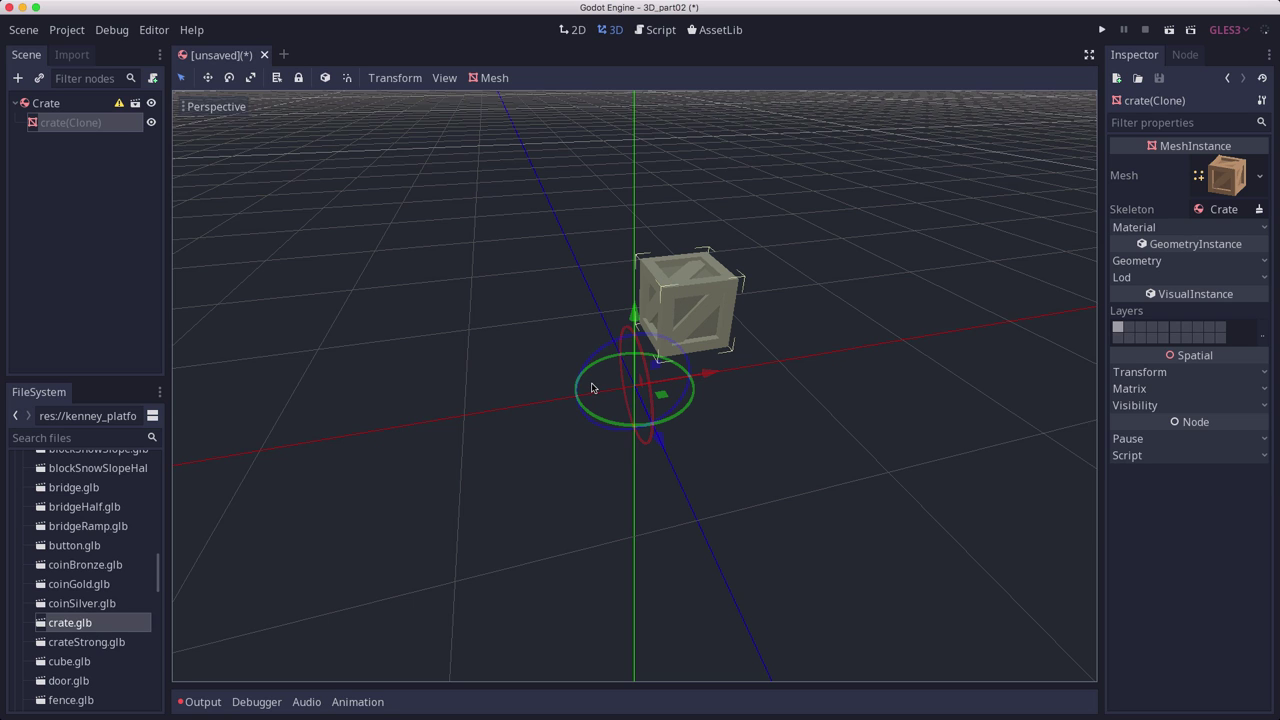
- Set the crate(Clone) mesh's translation to x -0.5, y -0.25, z 0.5 so the crate is centred on the origin
{"action": "left_click", "coordinate": [70, 104]}
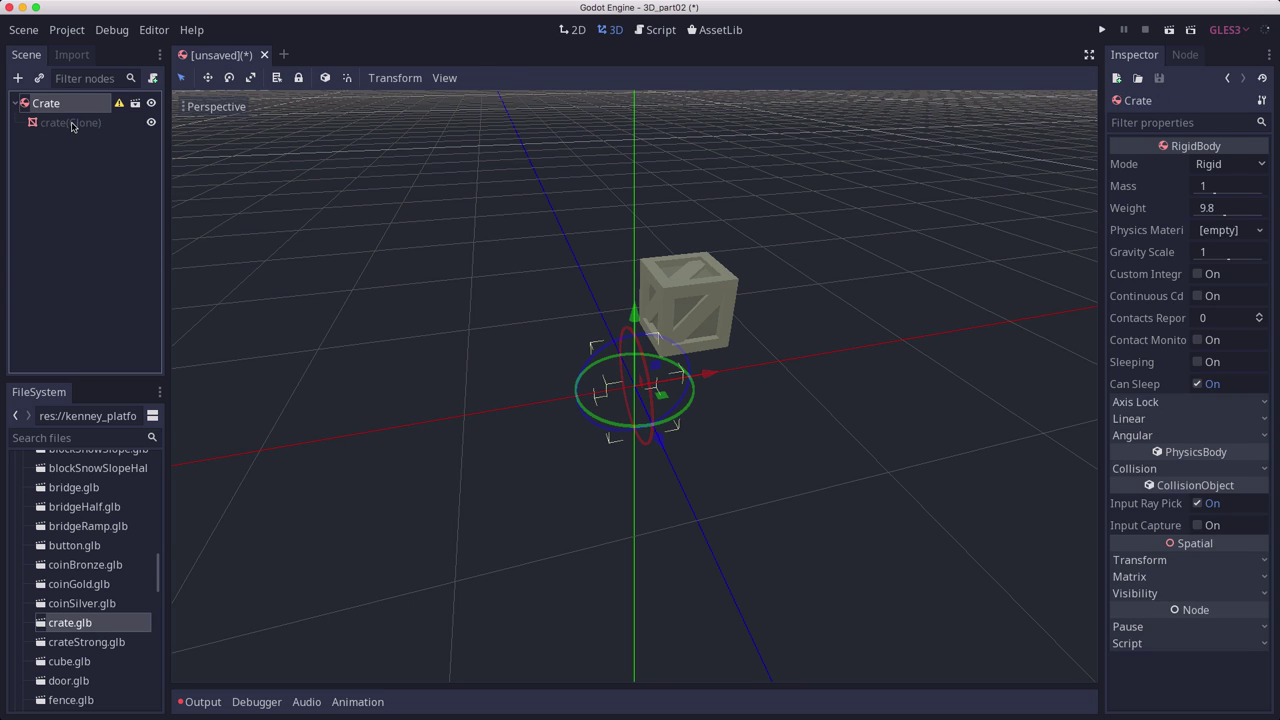
{"action": "left_click", "coordinate": [72, 123]}
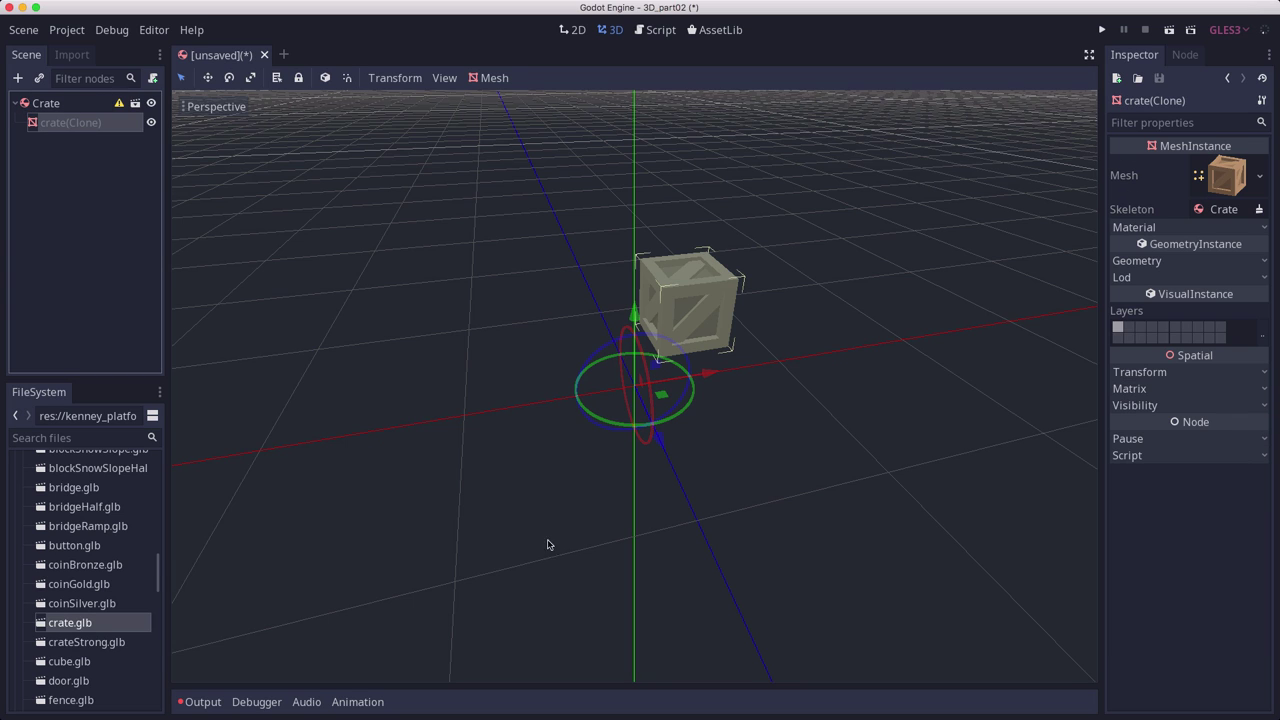
{"action": "left_click", "coordinate": [1152, 371]}
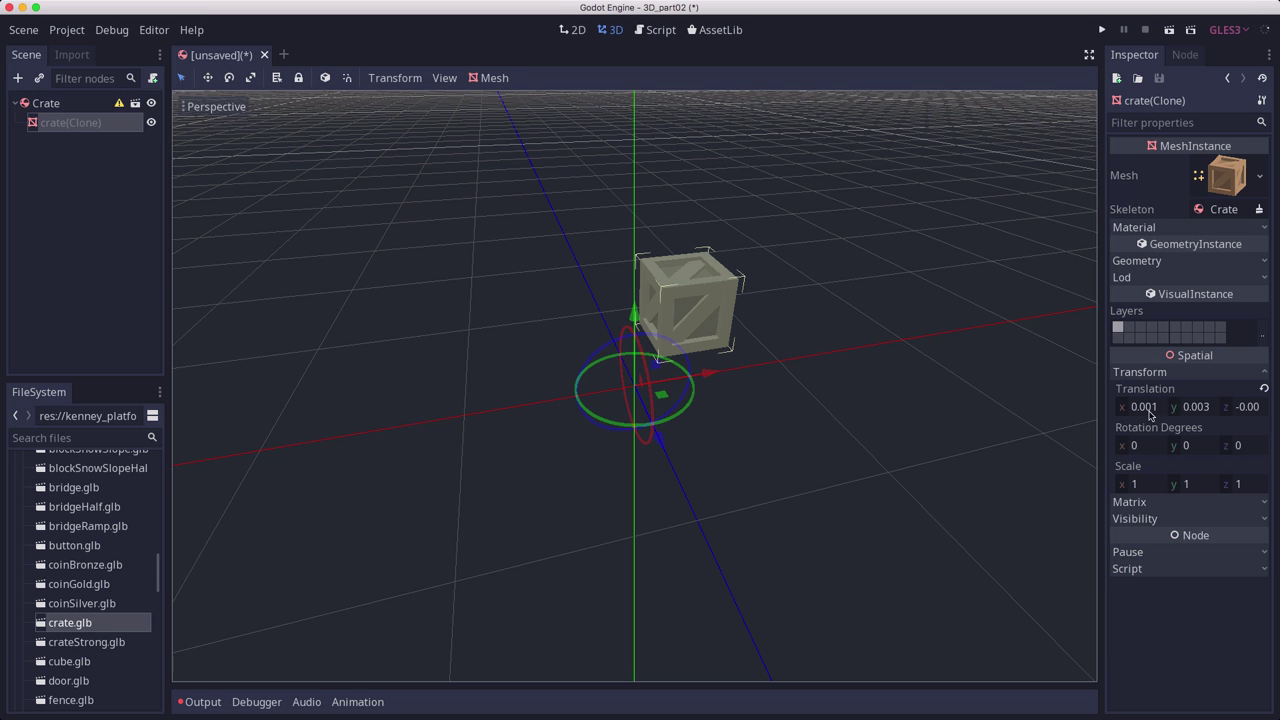
{"action": "left_click", "coordinate": [1146, 407]}
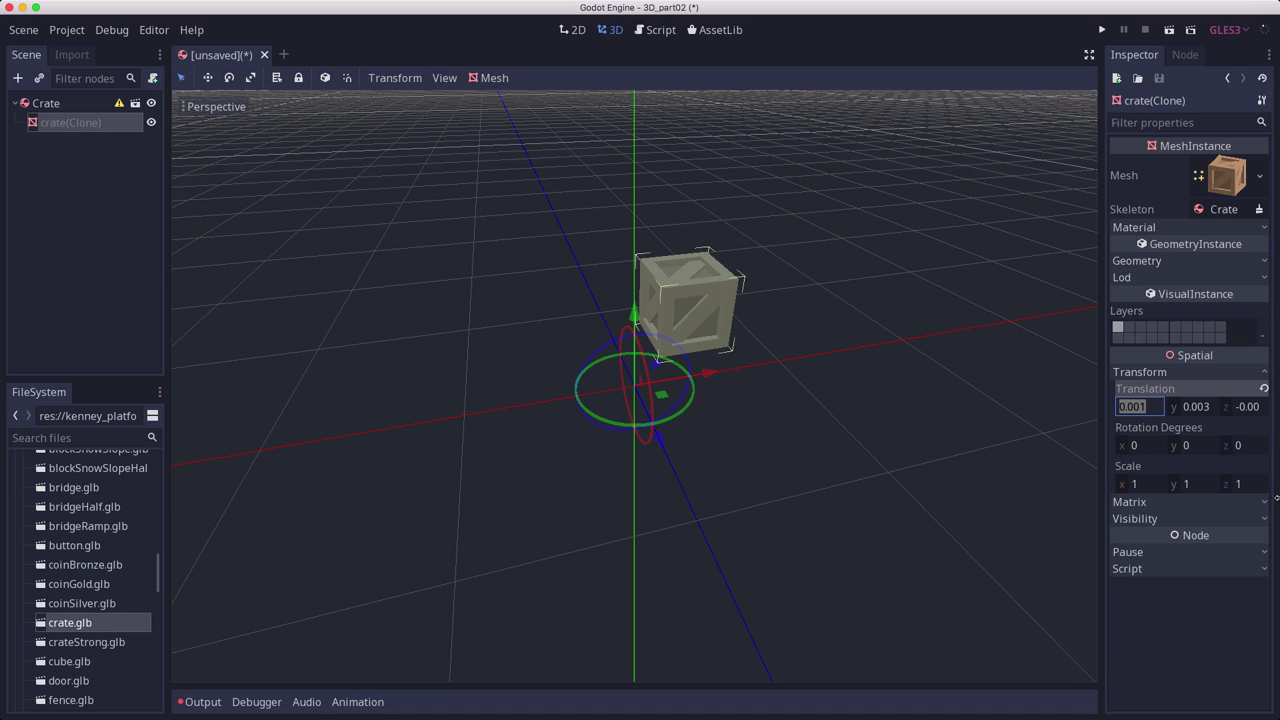
{"action": "type", "text": "-0.5"}
{"action": "key", "text": "Return"}
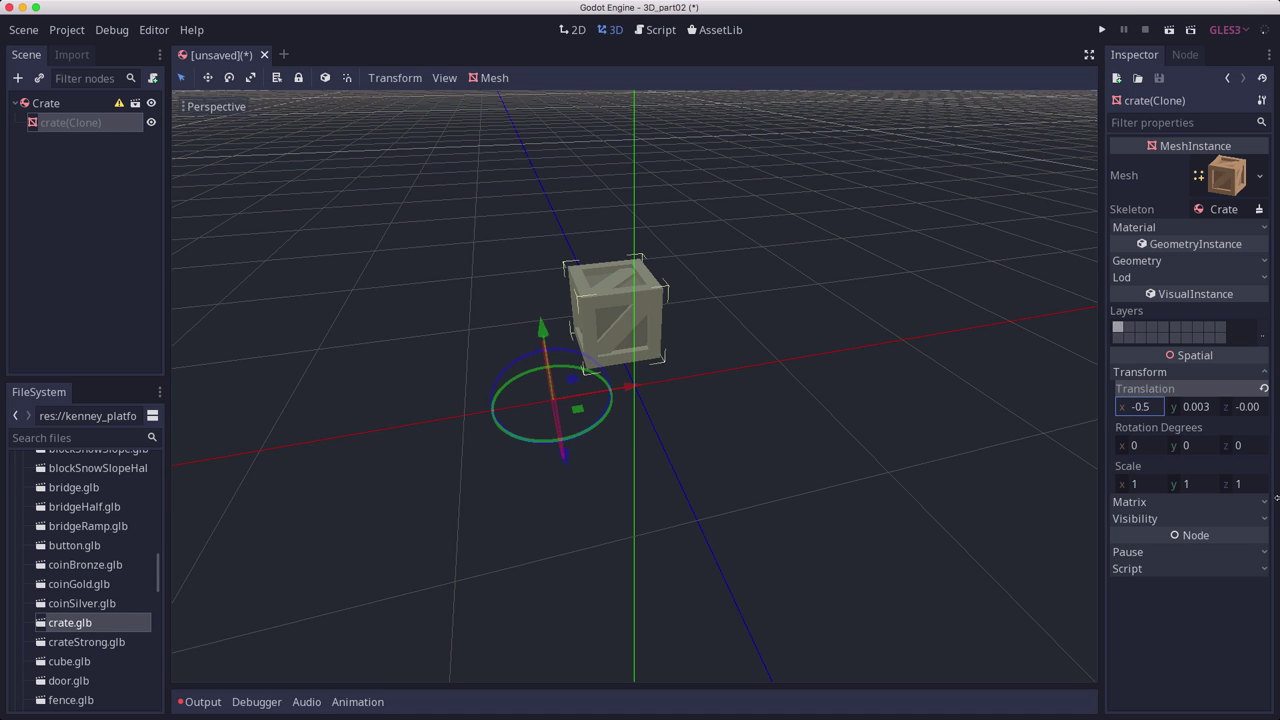
{"action": "key", "text": "Tab"}
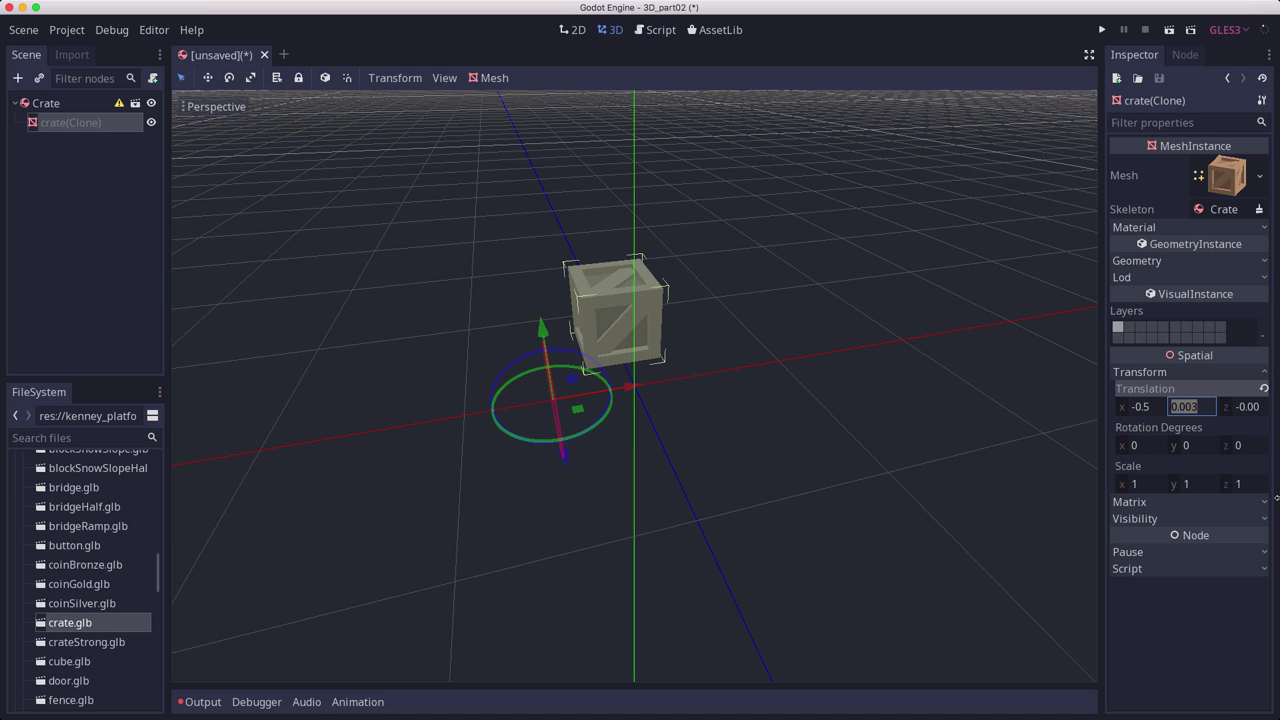
{"action": "type", "text": "-.25"}
{"action": "key", "text": "Tab"}
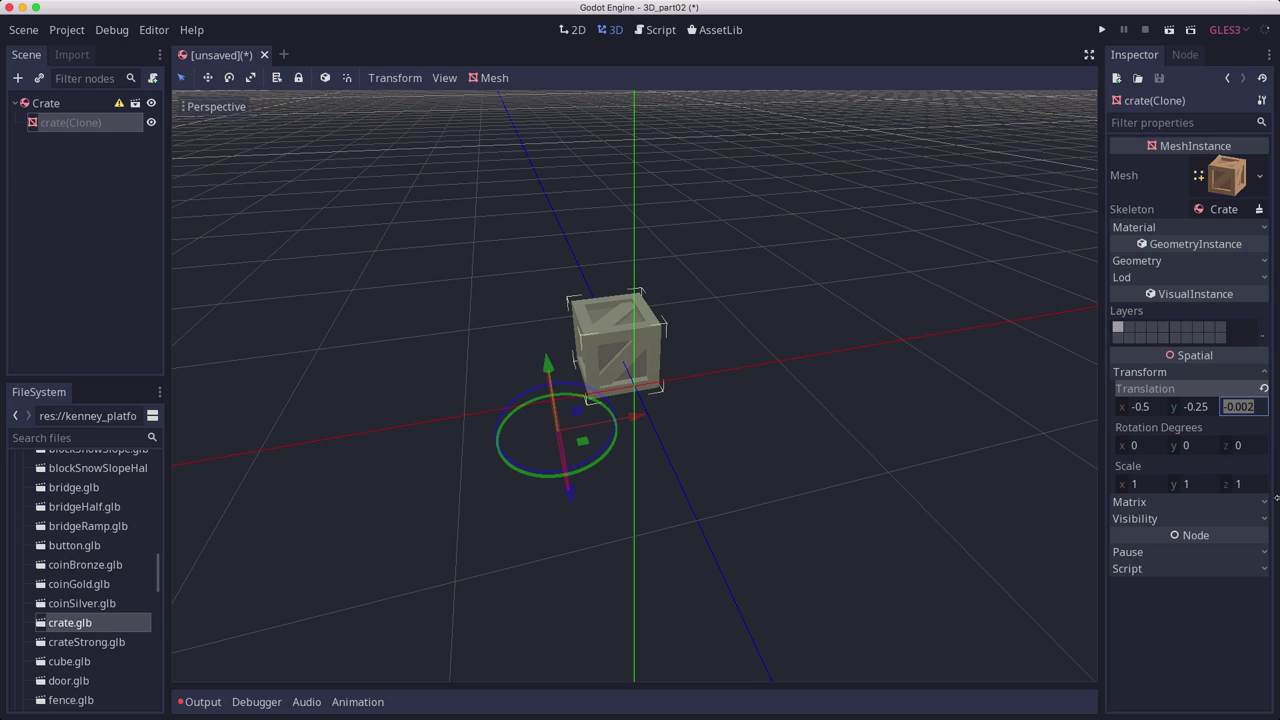
{"action": "type", "text": "0.5"}
{"action": "key", "text": "Return"}
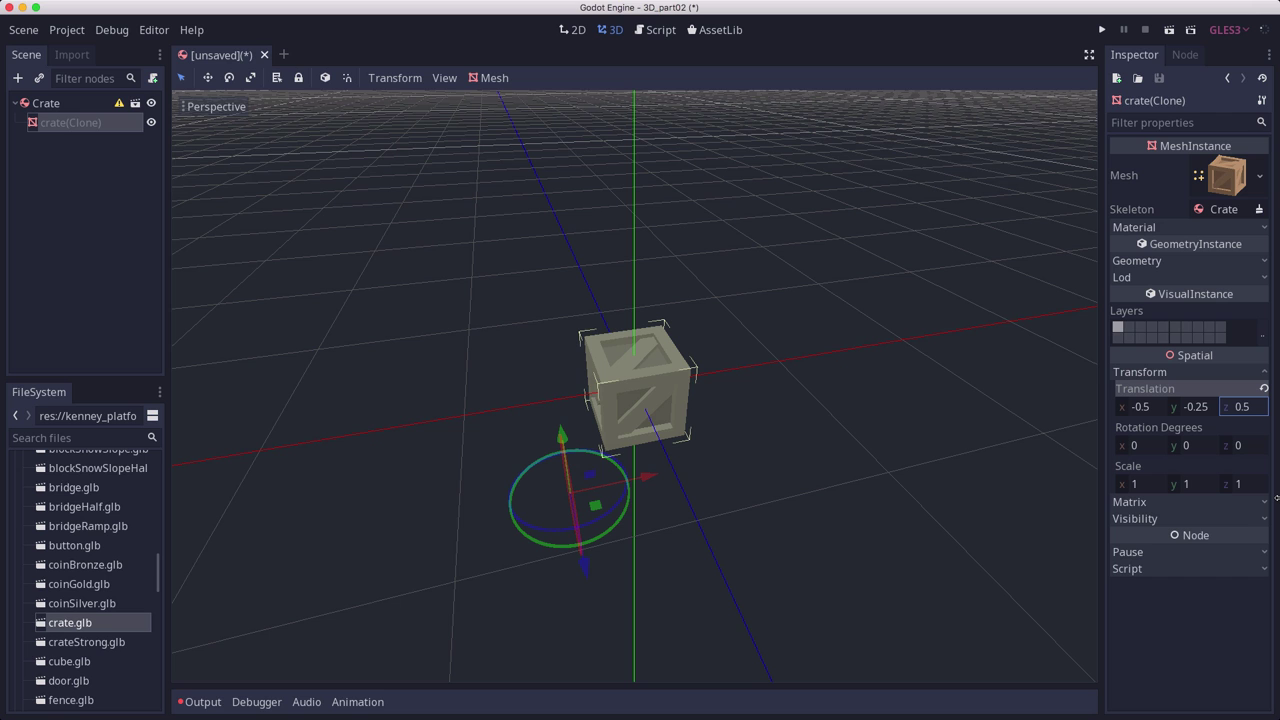
- Select the Crate root node, try rotating it around the origin, and undo the rotation
{"action": "left_click", "coordinate": [736, 360]}
{"action": "middle_click_drag", "start_coordinate": [736, 360], "coordinate": [757, 331]}
{"action": "left_click", "coordinate": [52, 106]}
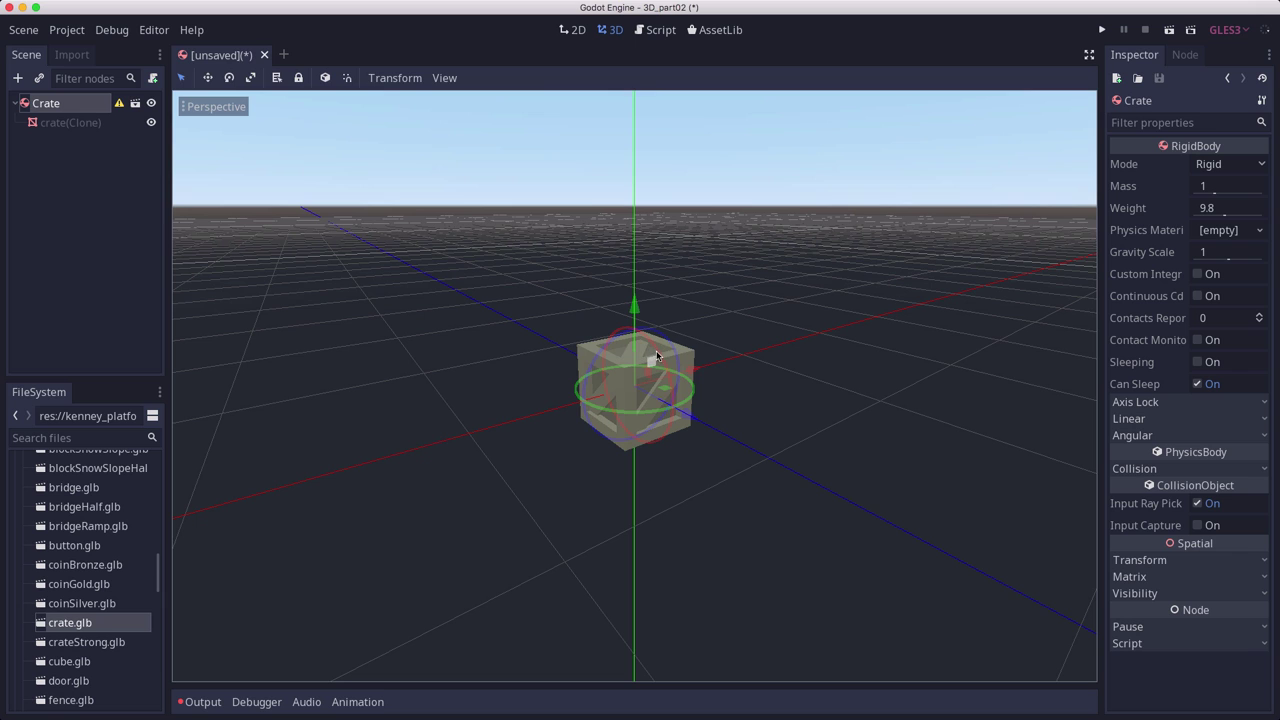
{"action": "left_click_drag", "start_coordinate": [655, 430], "coordinate": [686, 420]}
{"action": "key", "text": "ctrl+z"}
- Add a CollisionShape node as a child of the Crate root and assign it a new BoxShape
{"action": "left_click", "coordinate": [67, 105]}
{"action": "left_click", "coordinate": [16, 78]}
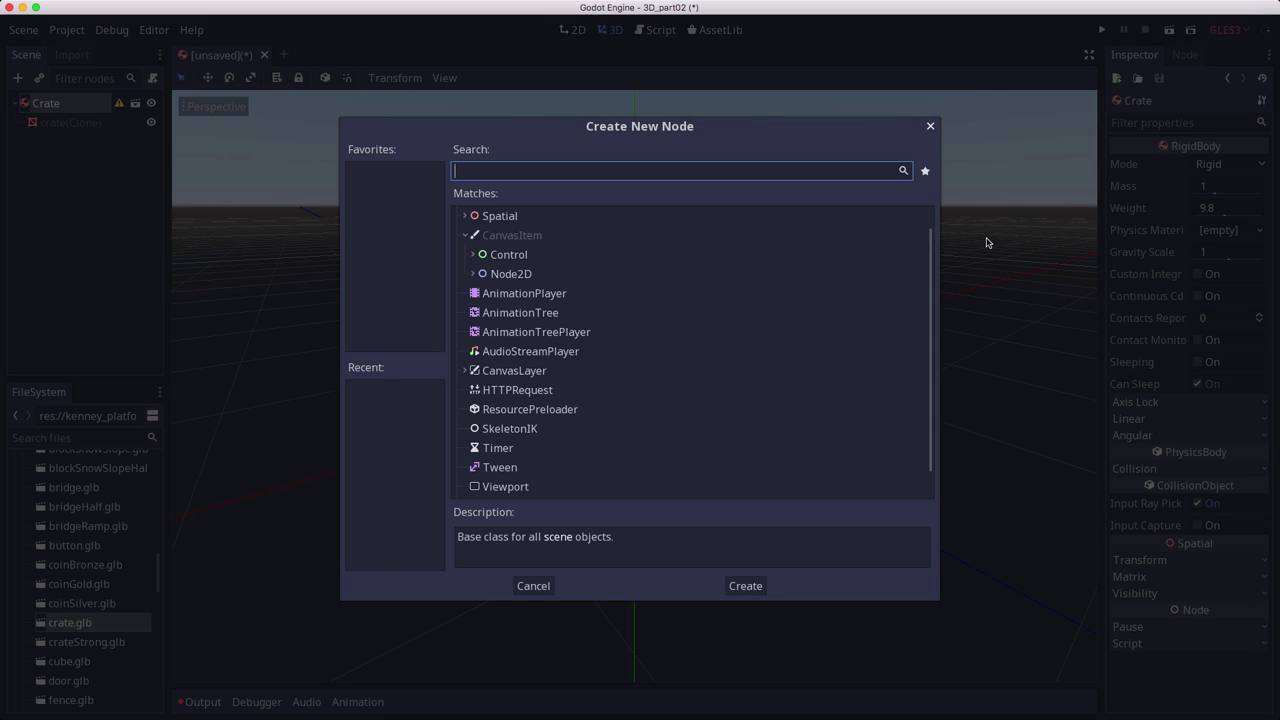
{"action": "type", "text": "collsh"}
{"action": "key", "text": "Return"}
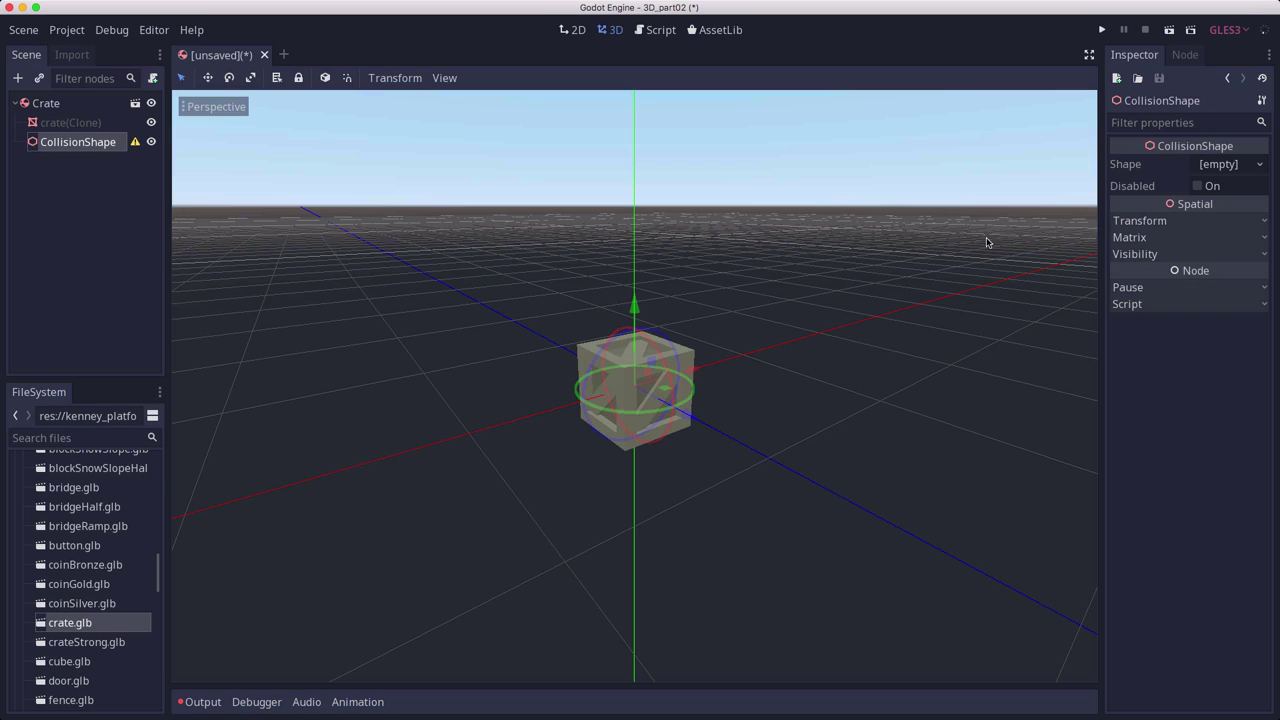
{"action": "left_click", "coordinate": [1242, 170]}
{"action": "left_click", "coordinate": [1181, 186]}
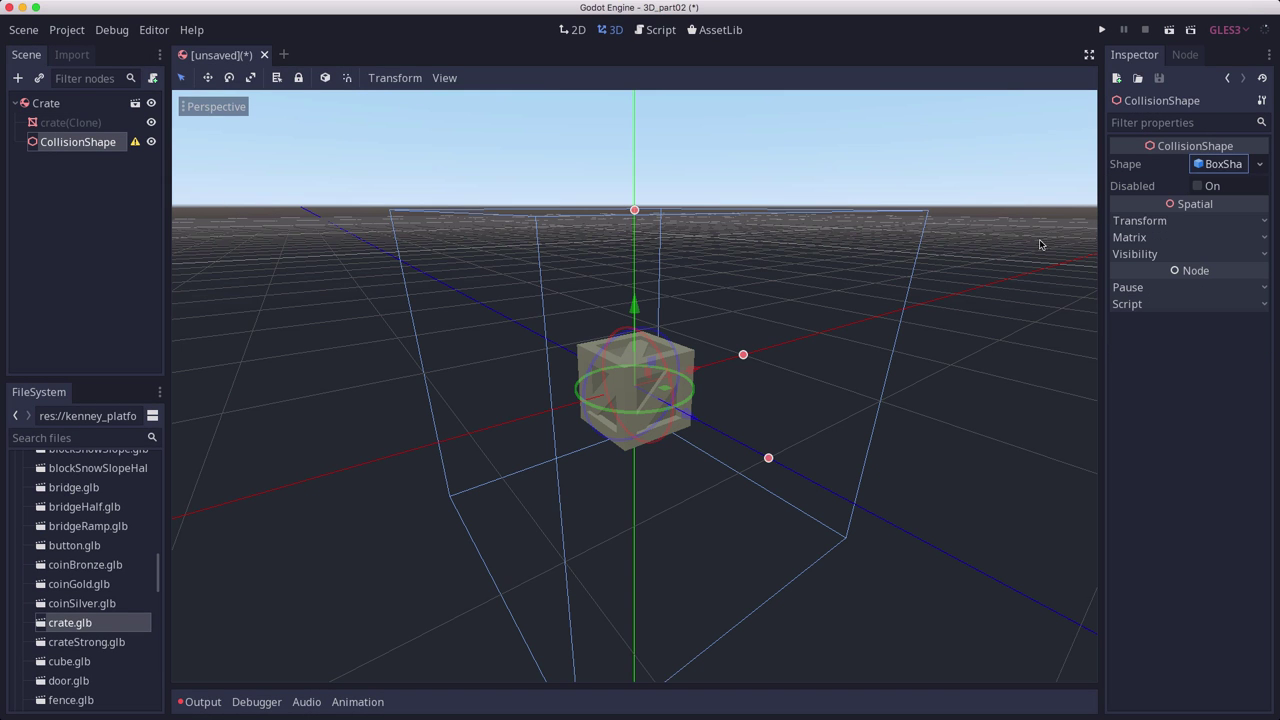
- Resize the box collision shape to fit the crate, with extents of 0.25 on x, y and z
{"action": "middle_click_drag", "start_coordinate": [766, 323], "coordinate": [791, 366]}
{"action": "left_click_drag", "start_coordinate": [787, 428], "coordinate": [686, 402]}
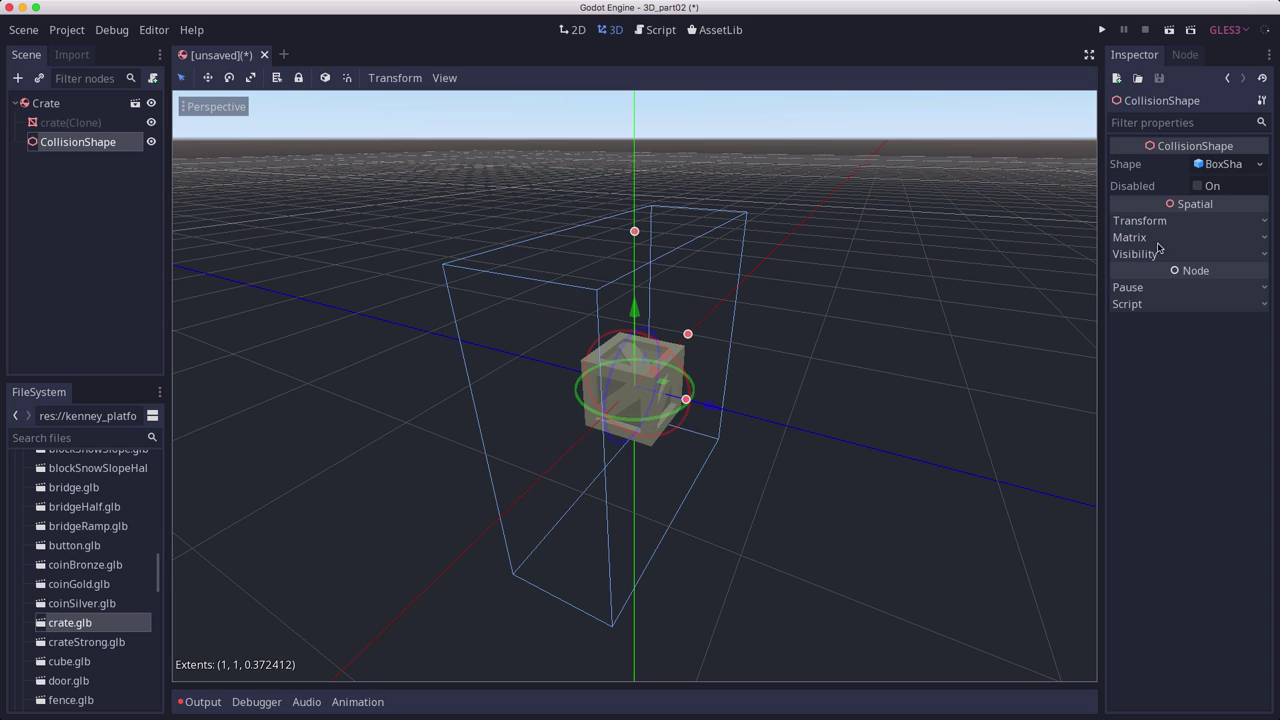
{"action": "left_click", "coordinate": [1222, 164]}
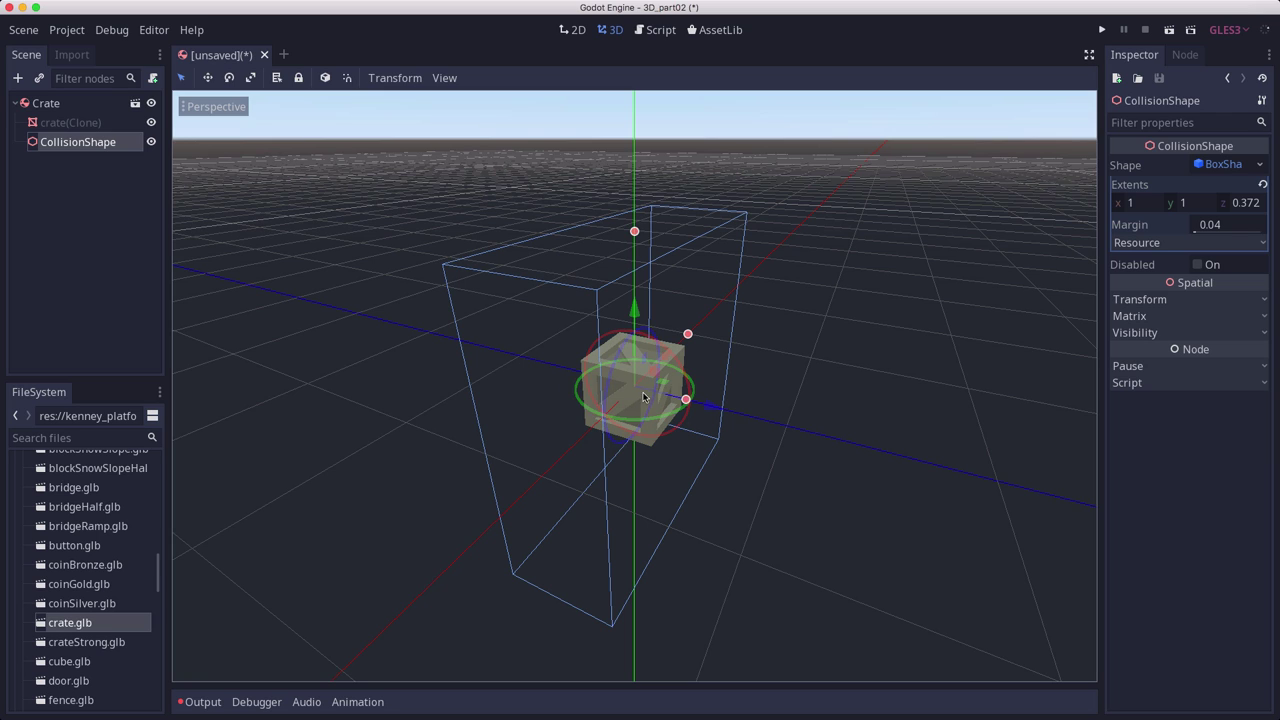
{"action": "left_click", "coordinate": [1142, 204]}
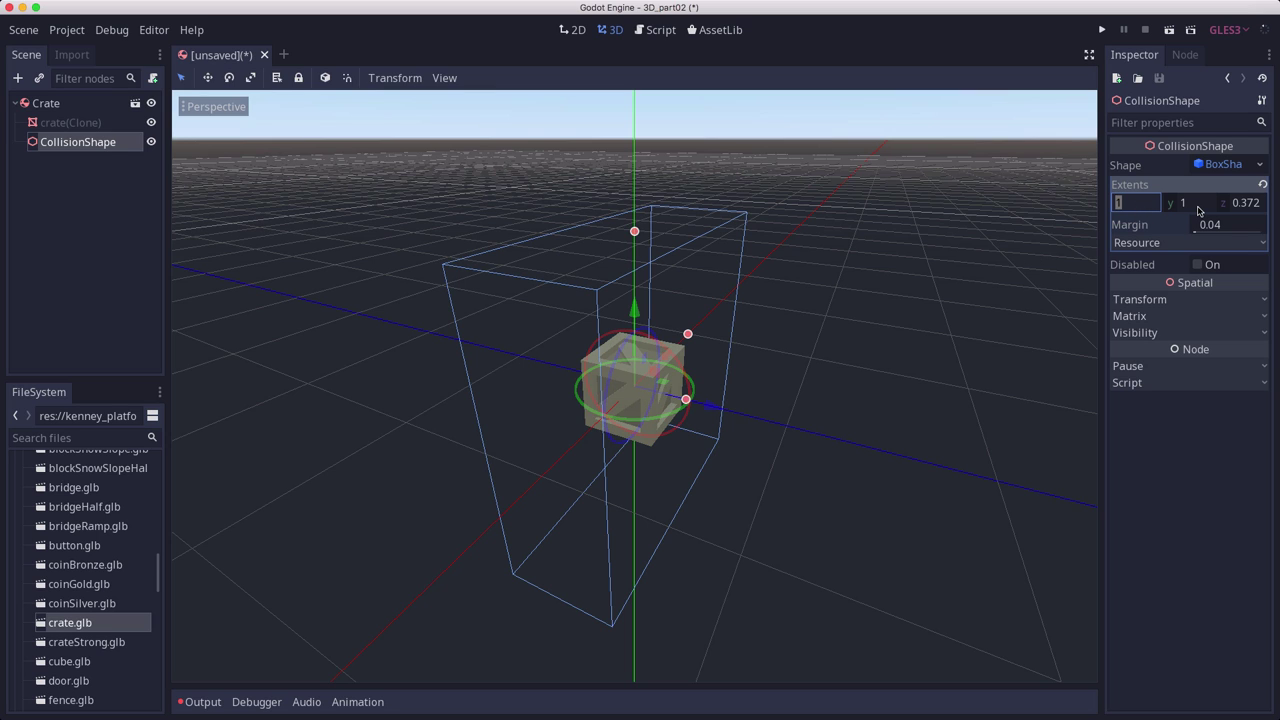
{"action": "type", "text": ".25"}
{"action": "key", "text": "Tab"}
{"action": "type", "text": ".25"}
{"action": "key", "text": "Tab"}
{"action": "type", "text": ".25"}
{"action": "key", "text": "Return"}
{"action": "scroll", "coordinate": [711, 380], "scroll_direction": "up", "scroll_amount": 5}
{"action": "middle_click_drag", "start_coordinate": [711, 380], "coordinate": [759, 308]}
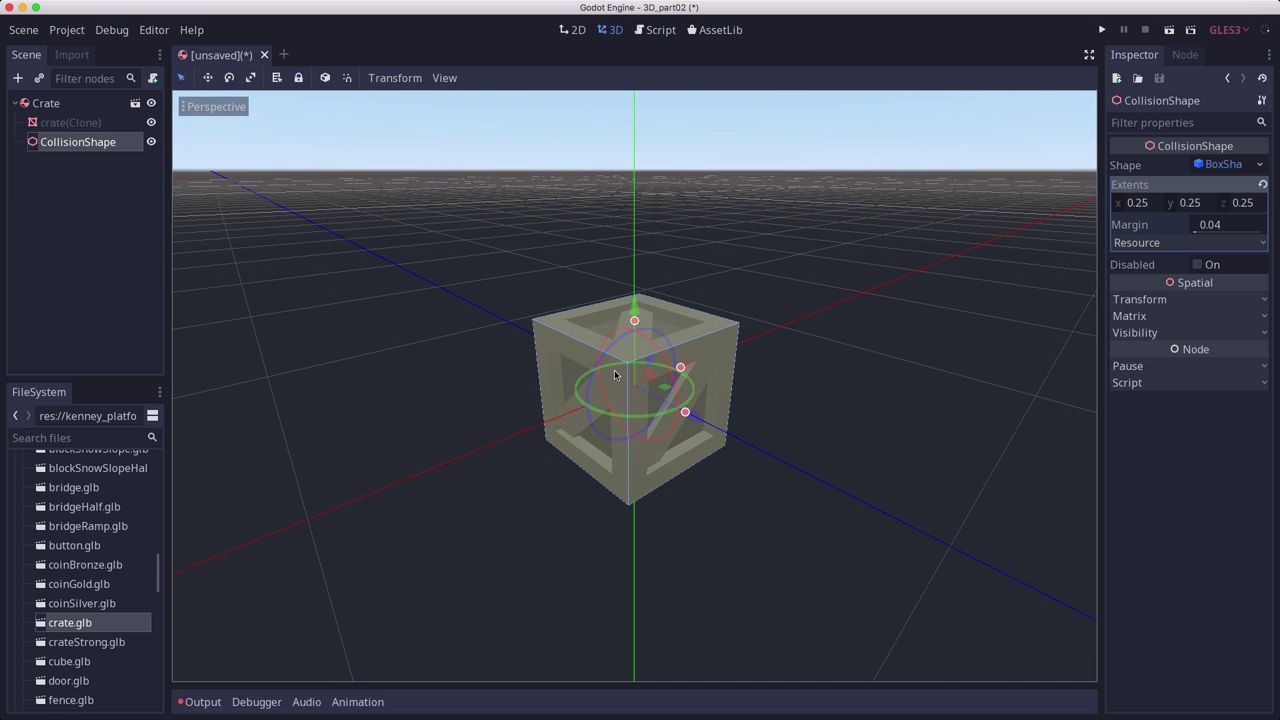
- Save the crate scene as Crate.tscn in the project root and create a new scene with a 3D Spatial root
{"action": "key", "text": "super+s"}
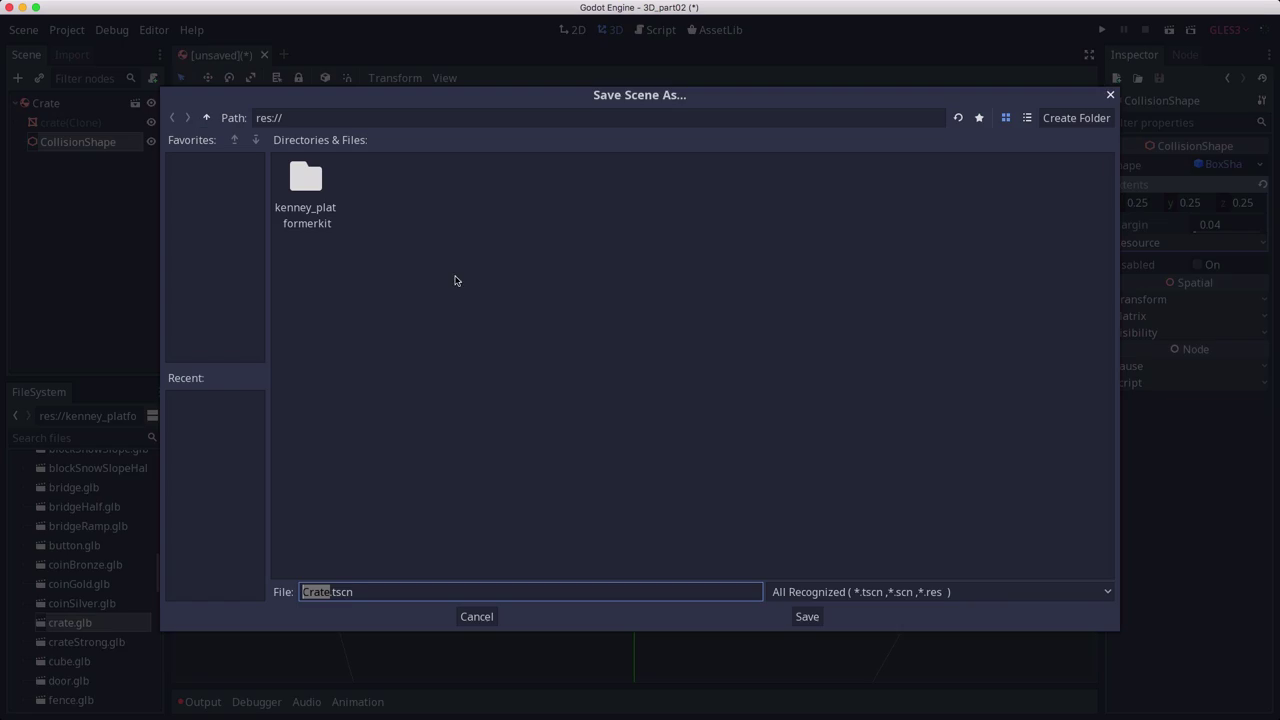
{"action": "left_click", "coordinate": [803, 617]}
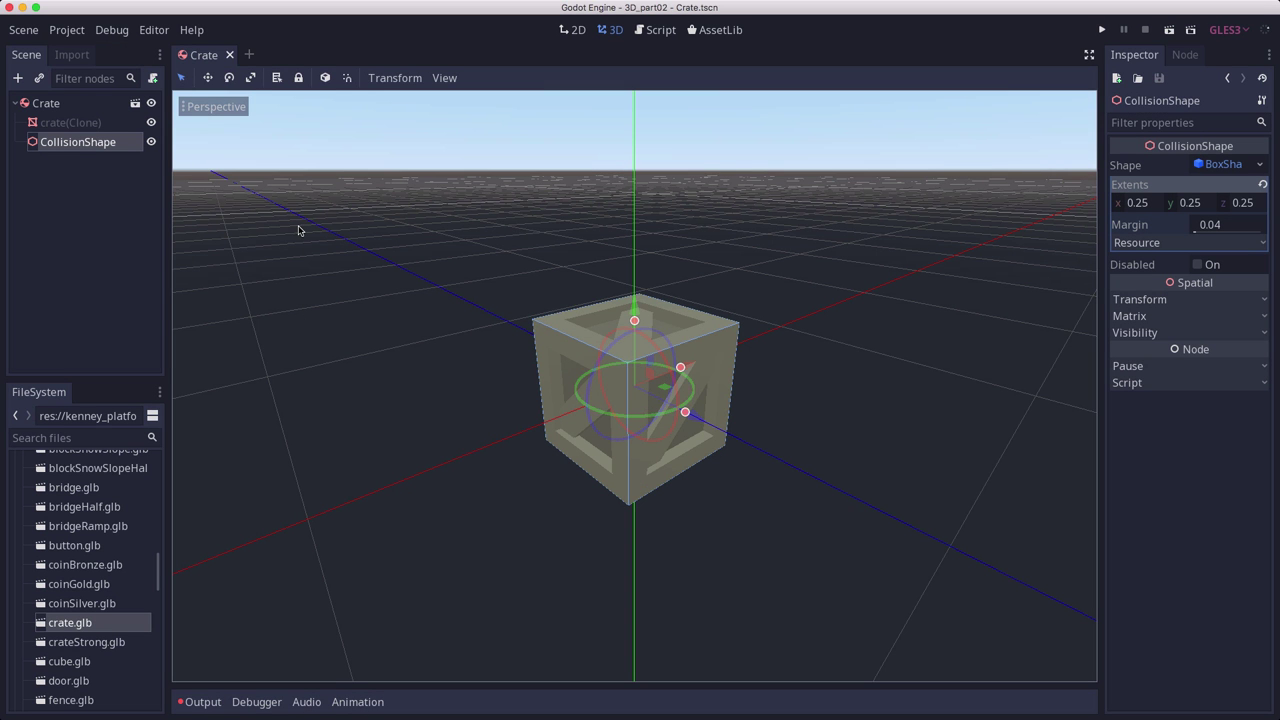
{"action": "left_click", "coordinate": [247, 56]}
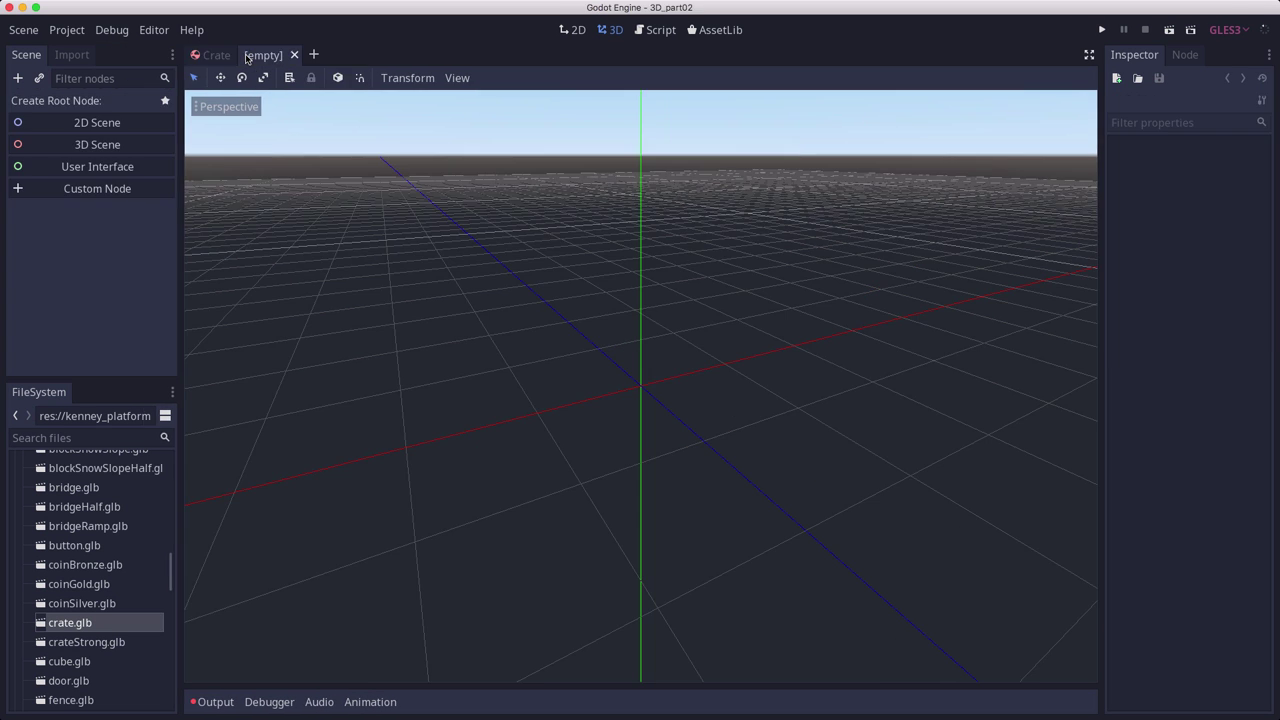
{"action": "left_click", "coordinate": [30, 147]}
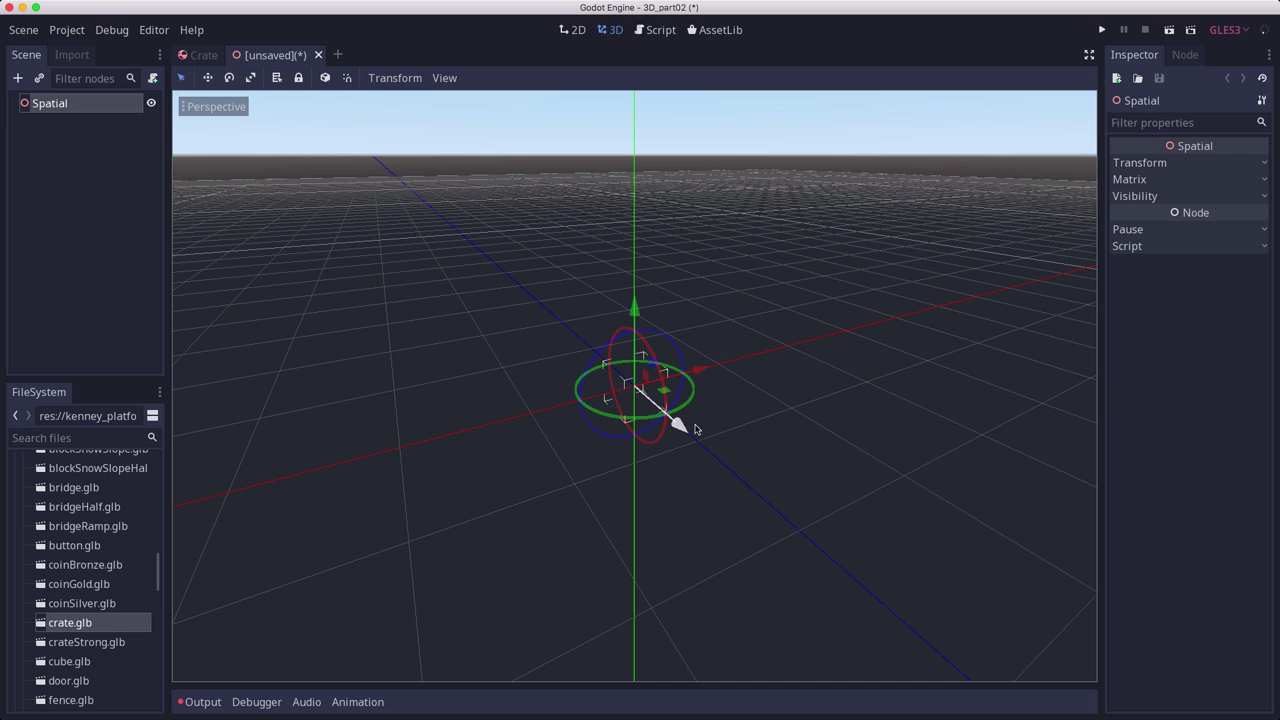
- Add a StaticBody node under the Spatial root and rename it Ground
{"action": "scroll", "coordinate": [688, 450], "scroll_direction": "down", "scroll_amount": 5}
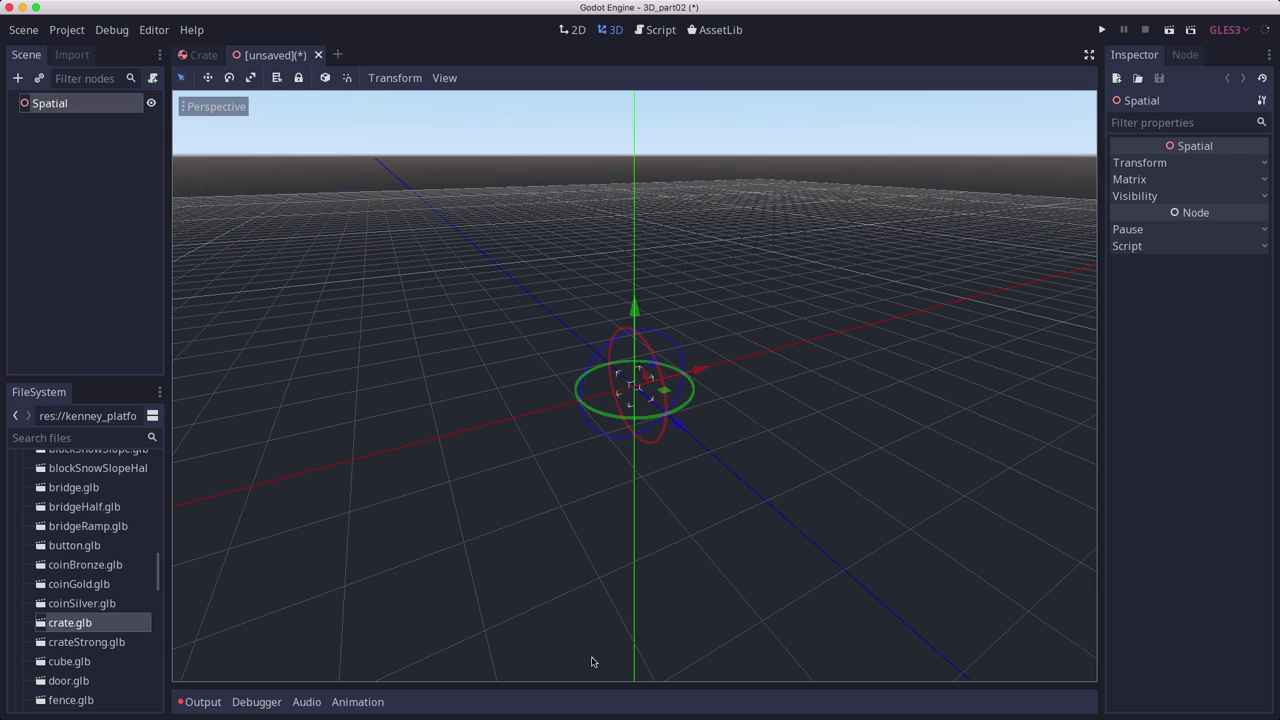
{"action": "left_click", "coordinate": [17, 78]}
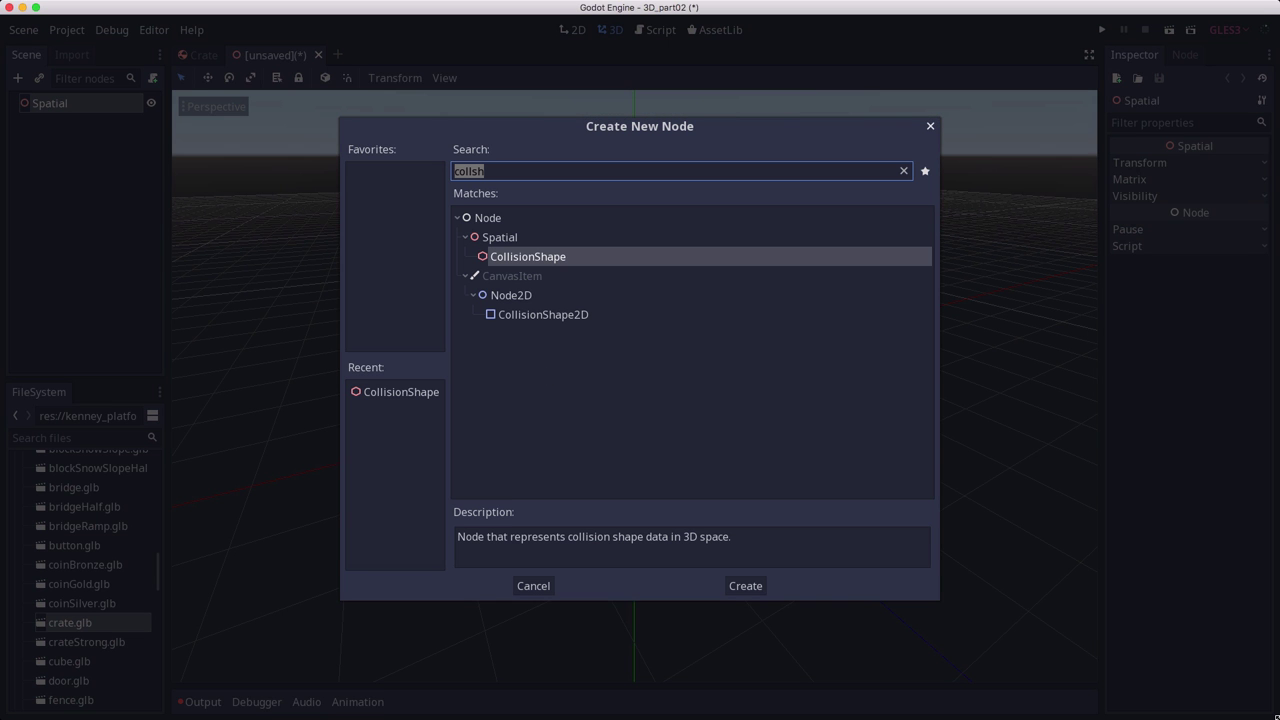
{"action": "type", "text": "stat"}
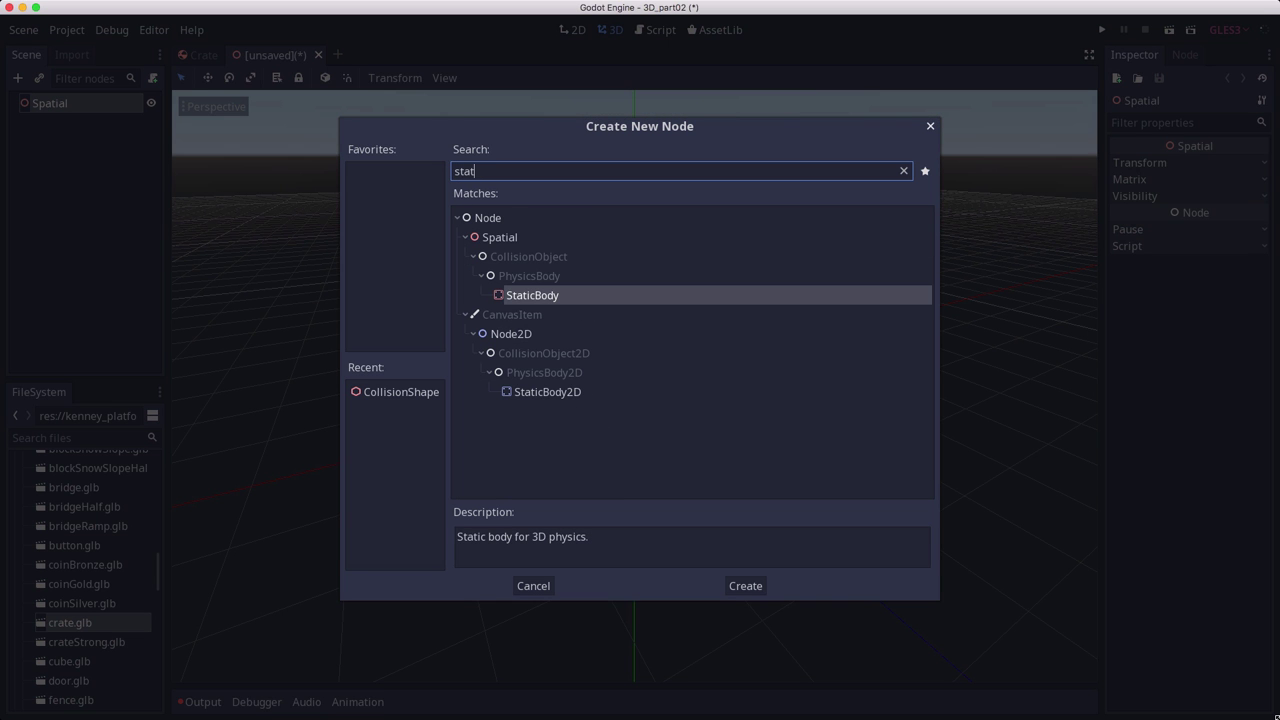
{"action": "key", "text": "Return"}
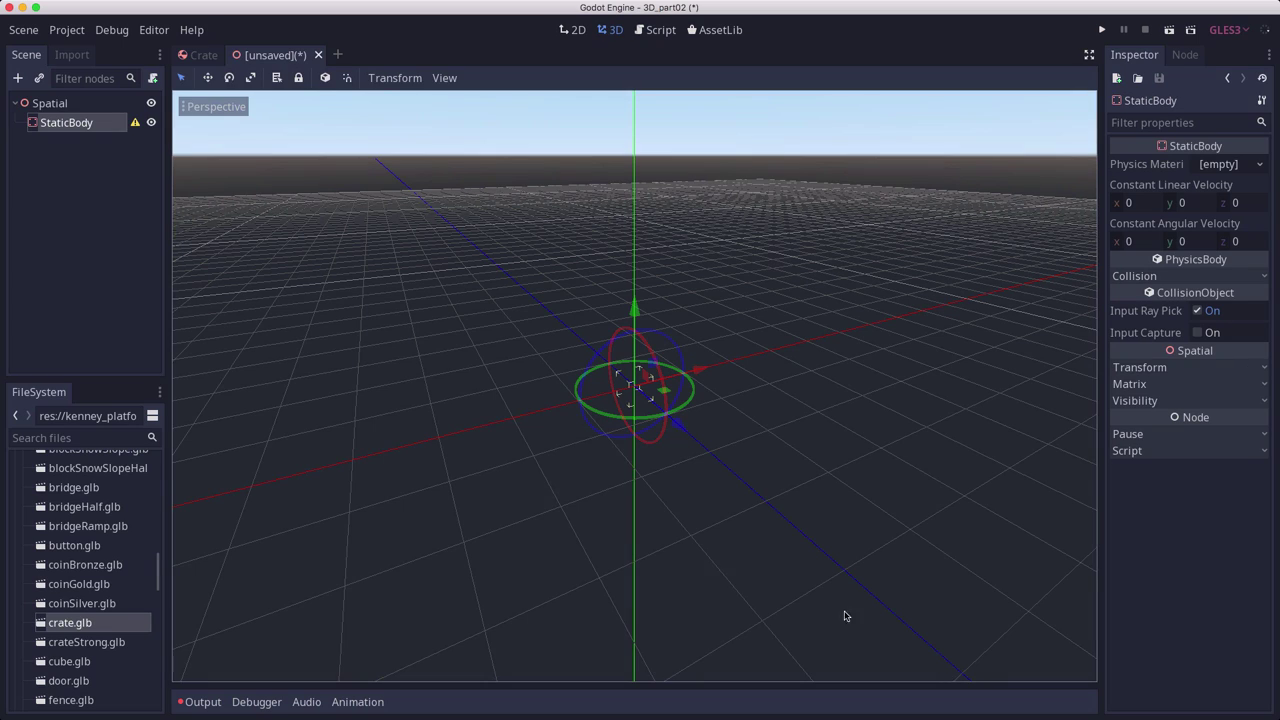
{"action": "key", "text": "F2"}
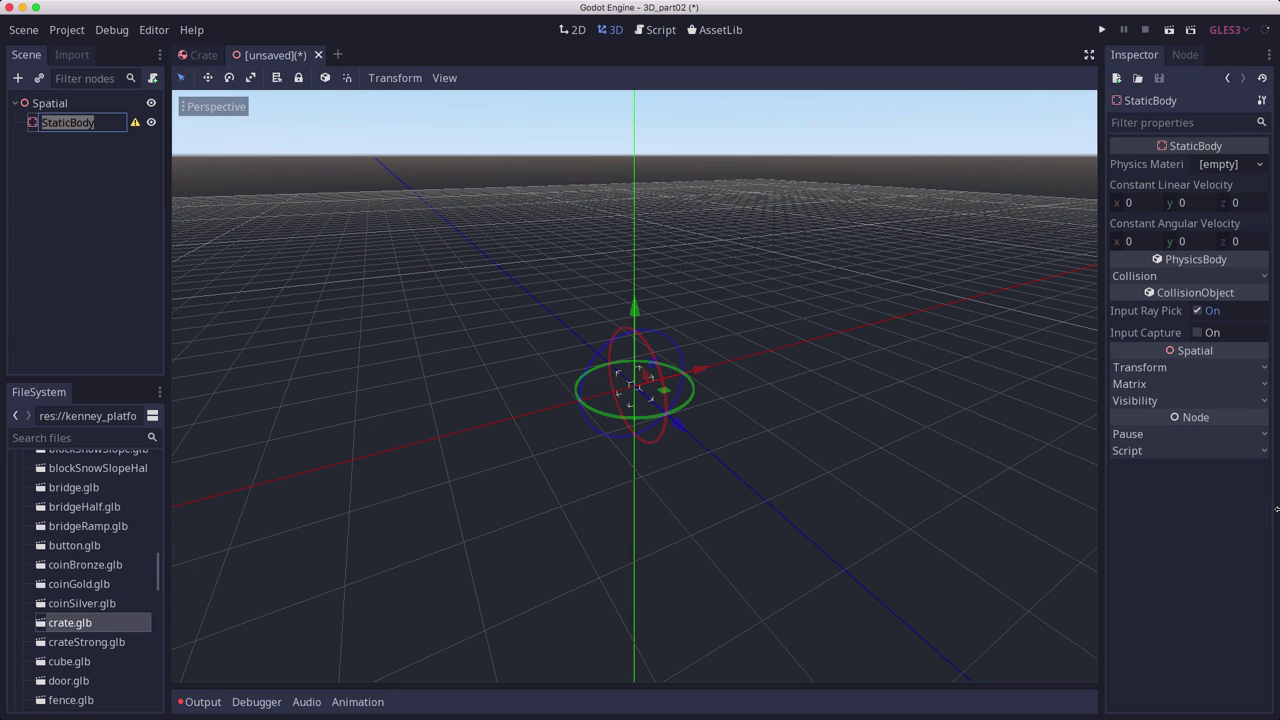
{"action": "type", "text": "Ground"}
{"action": "key", "text": "Return"}
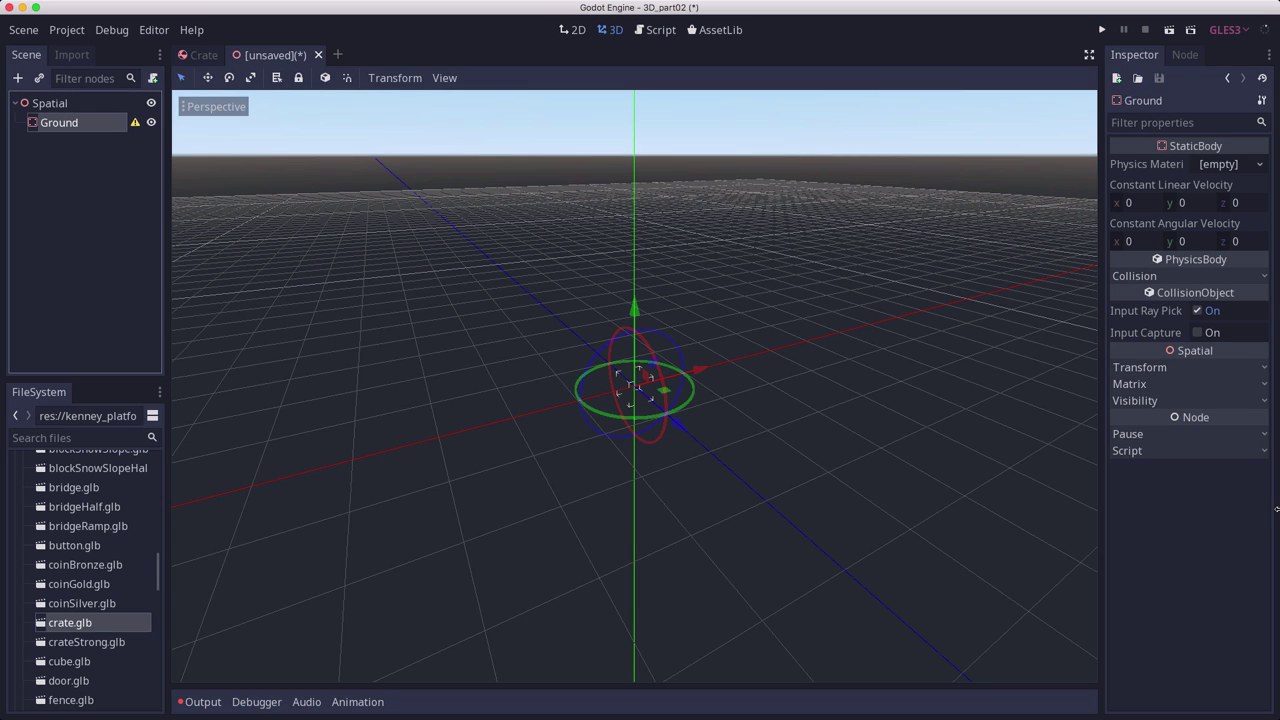
- Add a MeshInstance node as a child of Ground and assign it a new PlaneMesh
{"action": "left_click", "coordinate": [19, 80]}
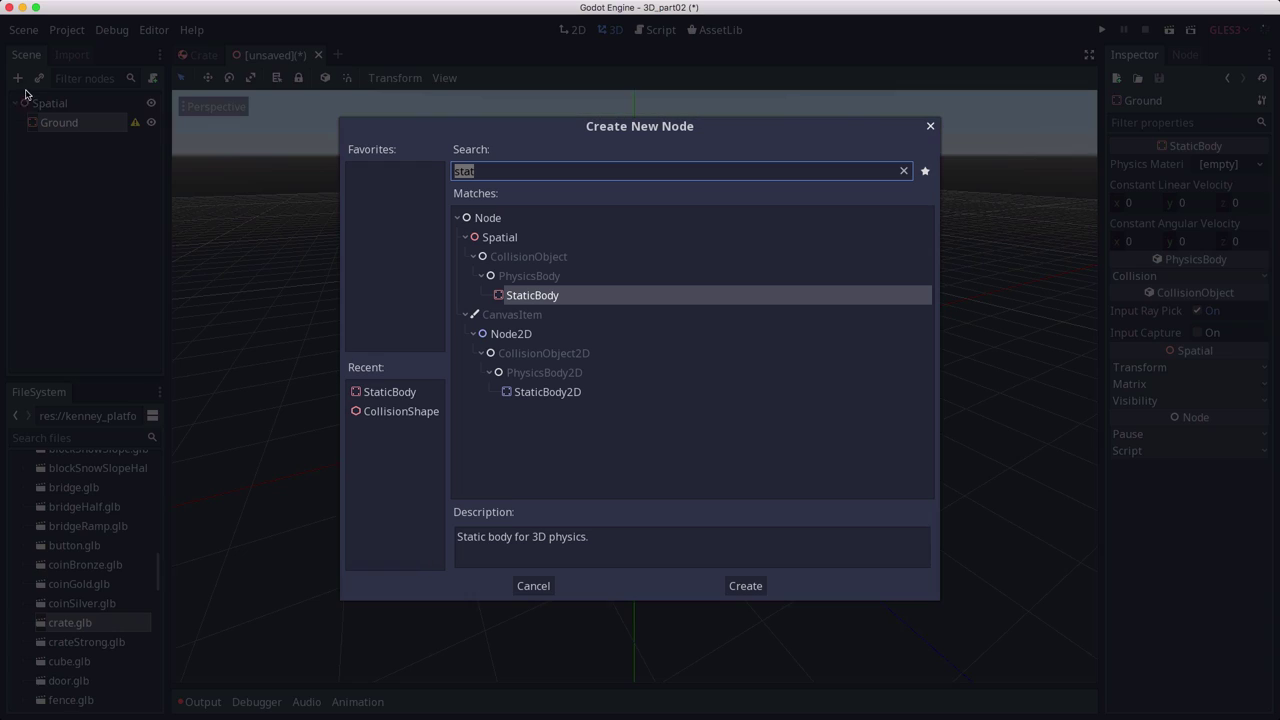
{"action": "type", "text": "meshi"}
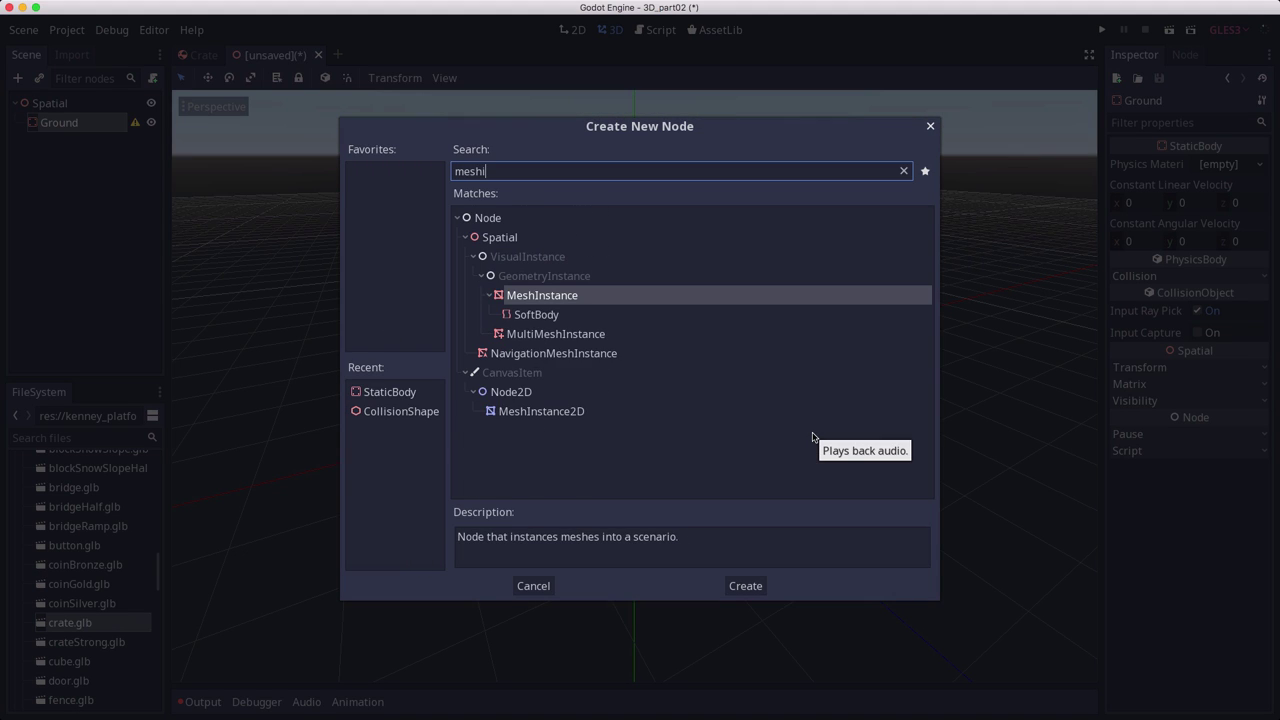
{"action": "key", "text": "Return"}
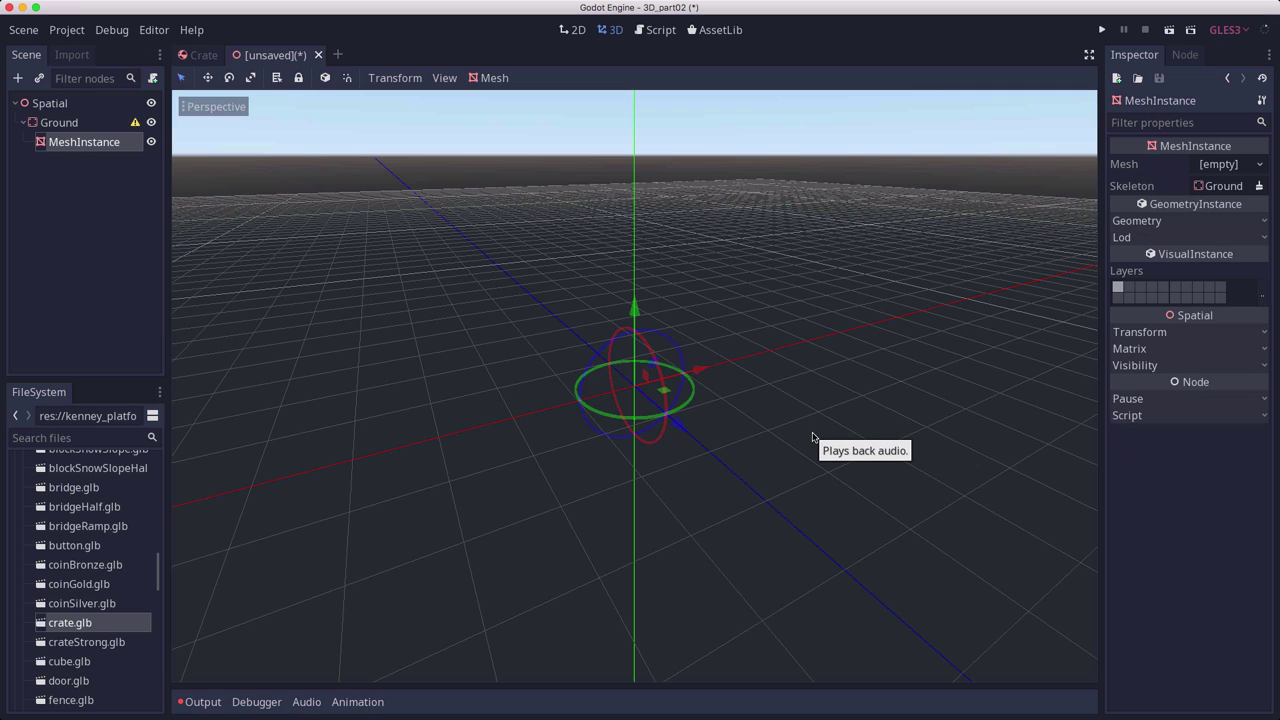
{"action": "left_click", "coordinate": [1259, 166]}
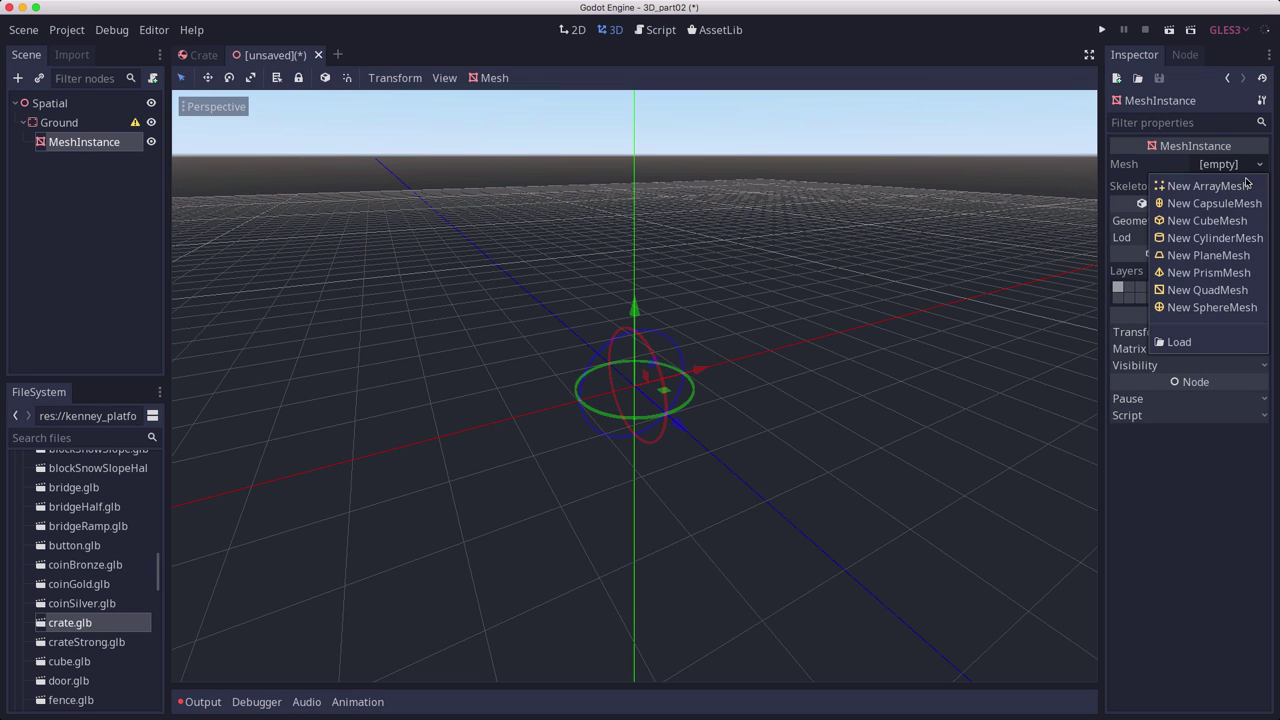
{"action": "left_click", "coordinate": [1217, 256]}
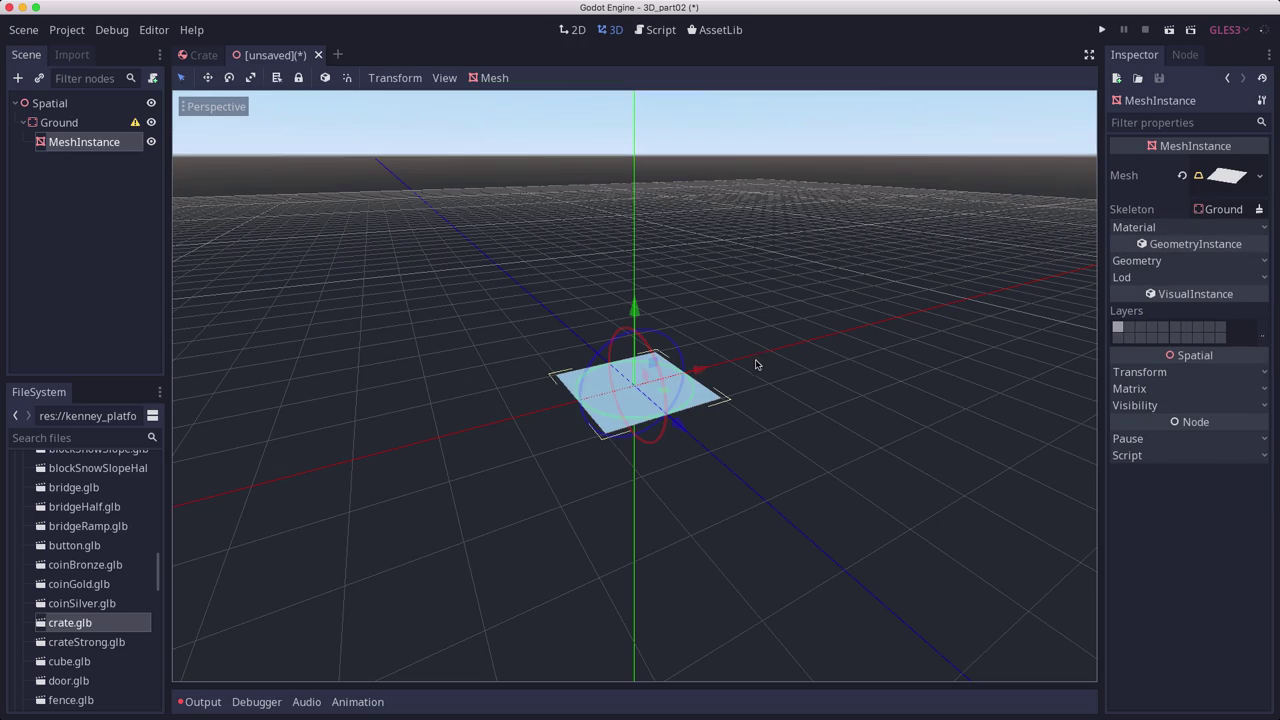
{"action": "mouse_move", "coordinate": [760, 365]}
{"action": "middle_mouse_down"}
{"action": "mouse_move", "coordinate": [766, 389]}
{"action": "mouse_move", "coordinate": [734, 240]}
{"action": "mouse_move", "coordinate": [737, 363]}
{"action": "middle_mouse_up"}
{"action": "scroll", "coordinate": [737, 363], "scroll_direction": "up", "scroll_amount": 3}
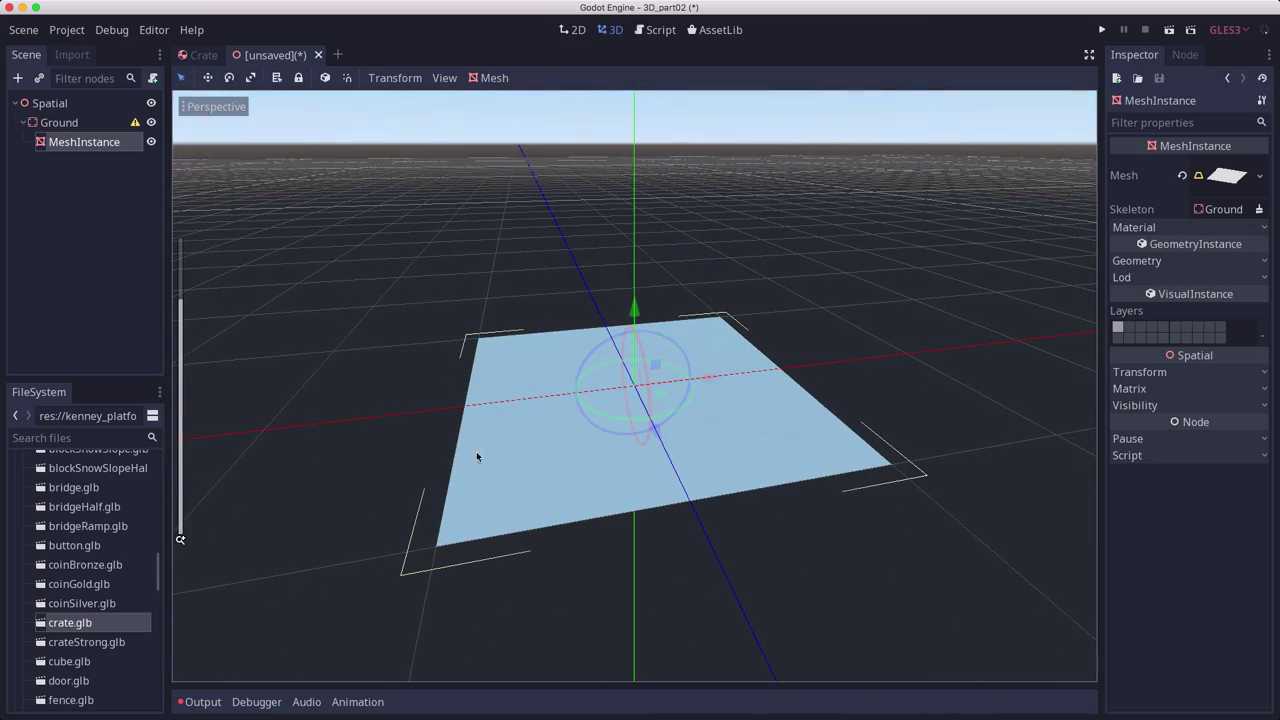
{"action": "scroll", "coordinate": [680, 428], "scroll_direction": "down", "scroll_amount": 1}
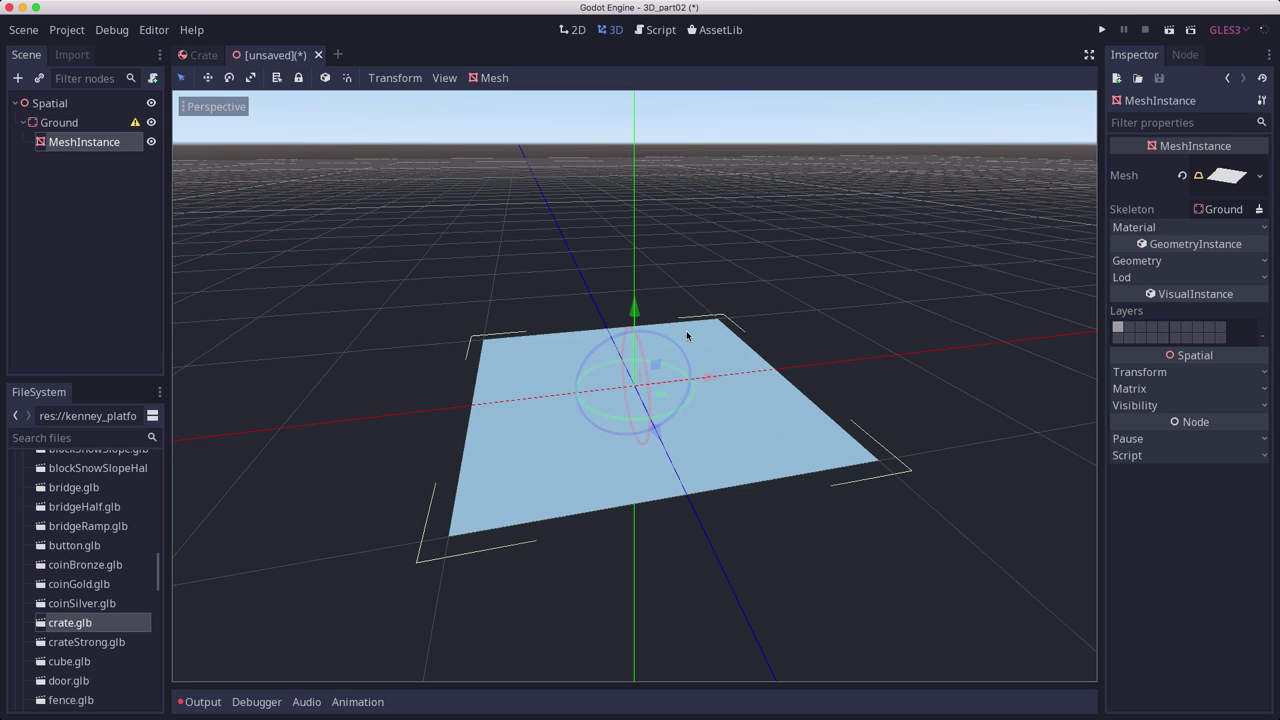
- Set the ground PlaneMesh size to 10 on x and 10 on y
{"action": "left_click", "coordinate": [1230, 180]}
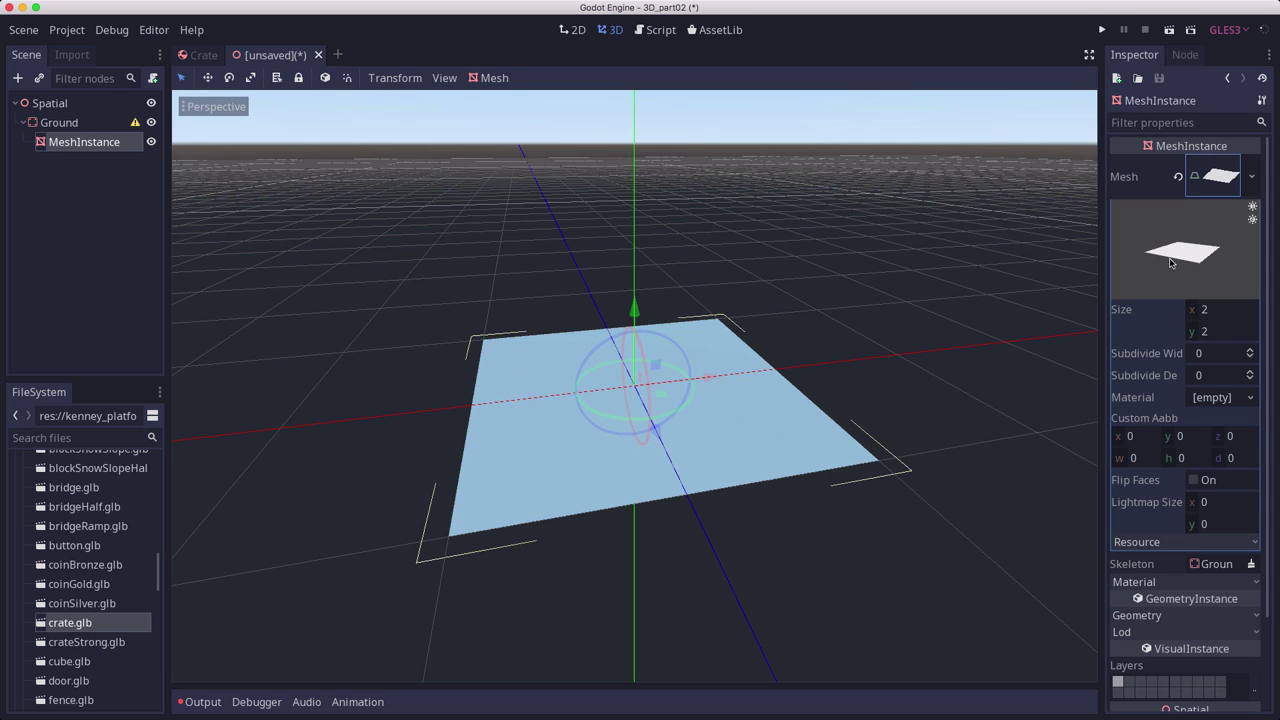
{"action": "left_click", "coordinate": [1218, 310]}
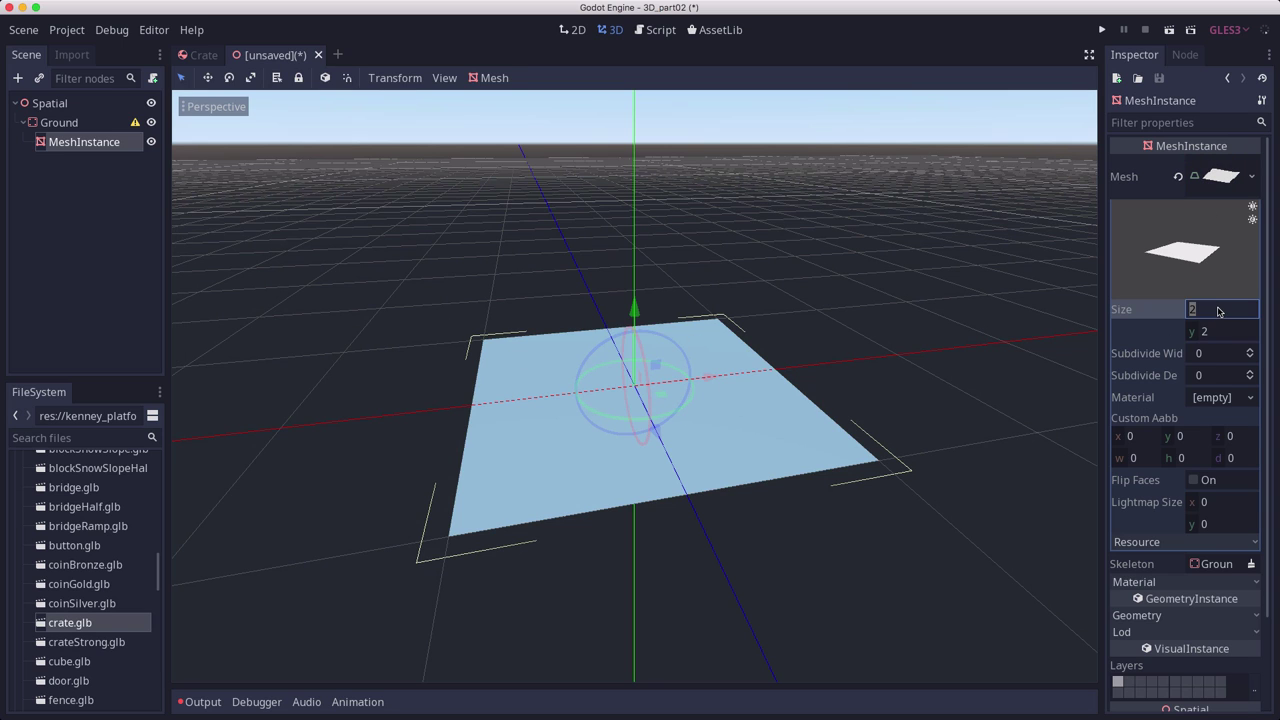
{"action": "type", "text": "10"}
{"action": "key", "text": "Tab"}
{"action": "type", "text": "1010"}
{"action": "key", "text": "Return"}
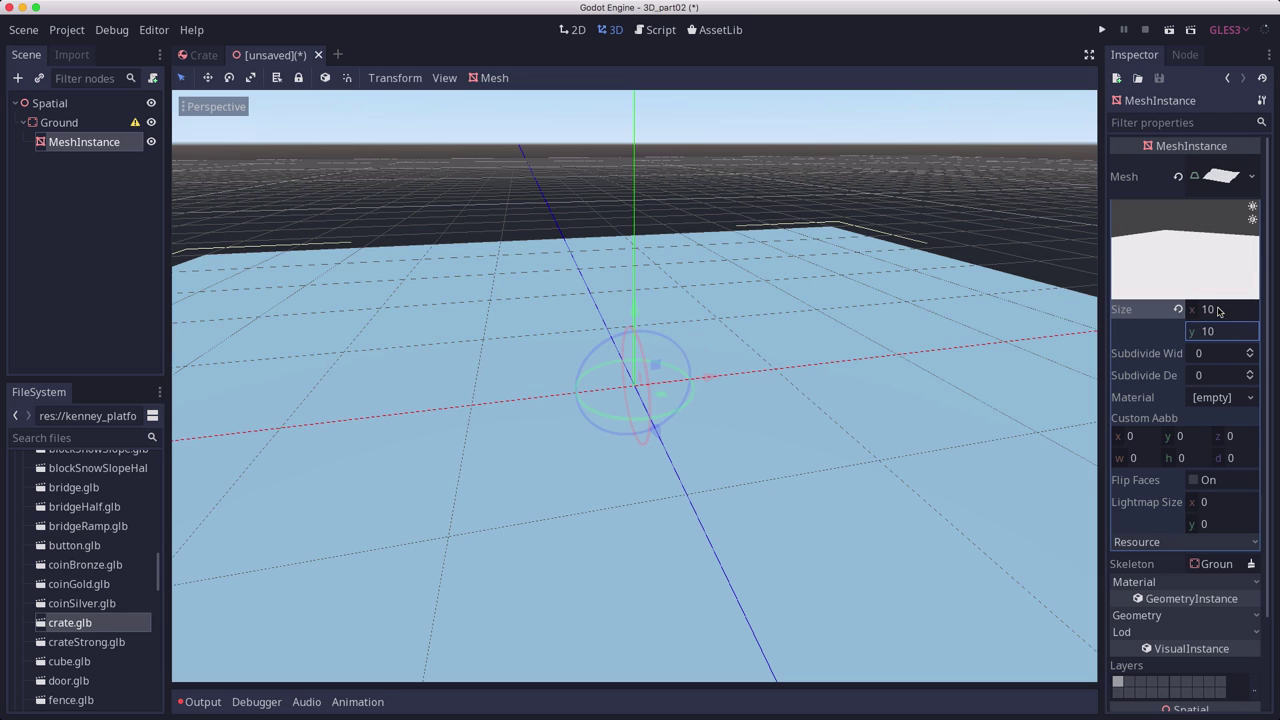
{"action": "scroll", "coordinate": [696, 424], "scroll_direction": "down", "scroll_amount": 8}
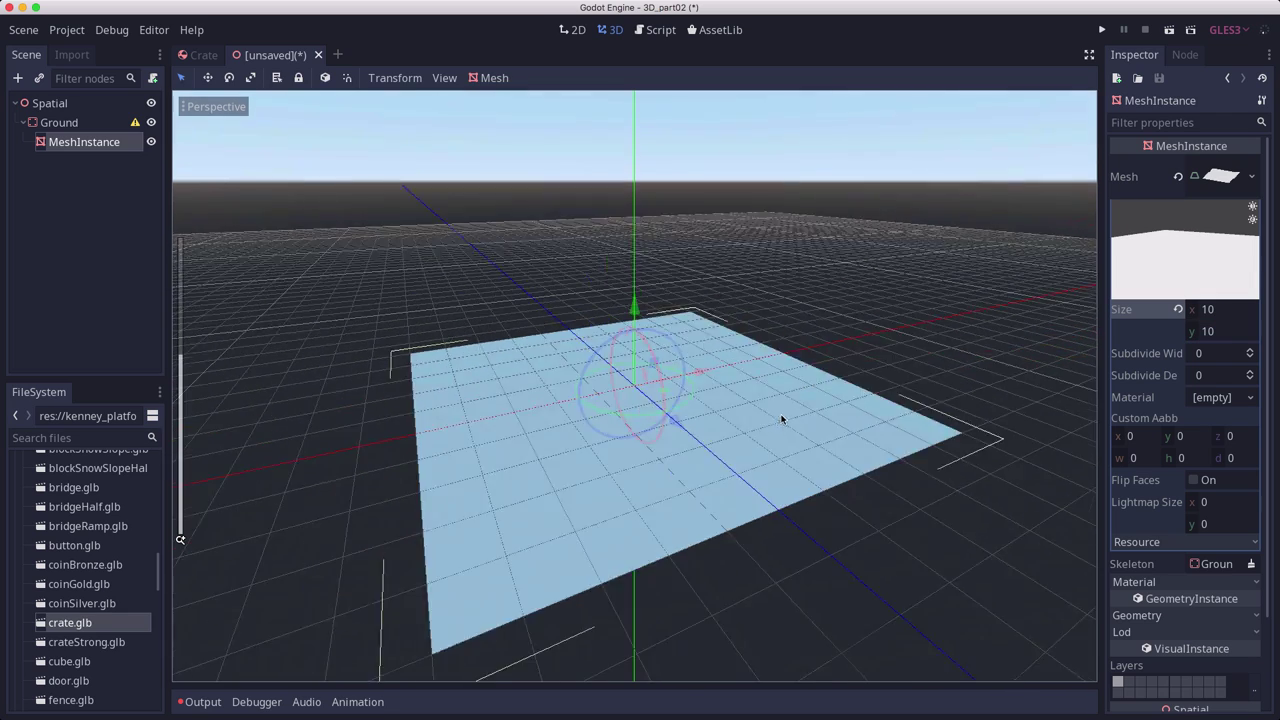
{"action": "middle_click_drag", "start_coordinate": [786, 418], "coordinate": [733, 450]}
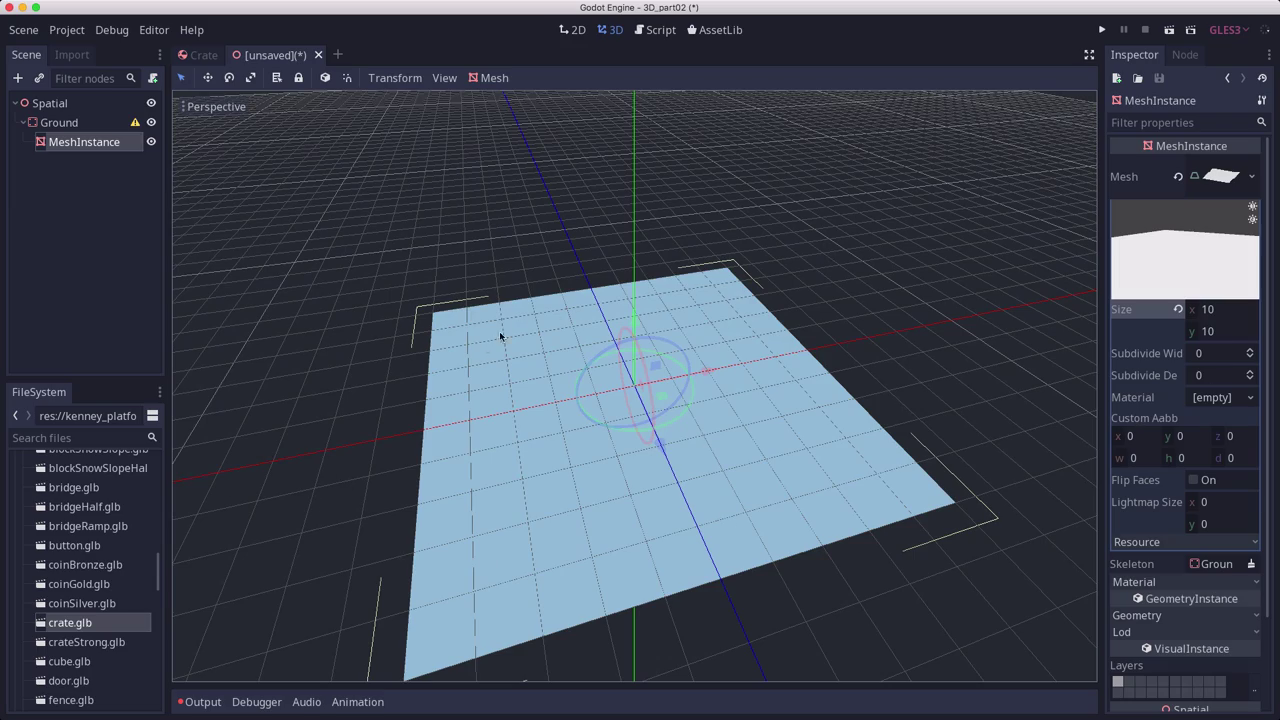
{"action": "mouse_move", "coordinate": [696, 496]}
{"action": "middle_mouse_down"}
{"action": "mouse_move", "coordinate": [751, 480]}
{"action": "mouse_move", "coordinate": [714, 451]}
{"action": "mouse_move", "coordinate": [724, 491]}
{"action": "mouse_move", "coordinate": [671, 494]}
{"action": "mouse_move", "coordinate": [754, 503]}
{"action": "mouse_move", "coordinate": [700, 457]}
{"action": "mouse_move", "coordinate": [675, 404]}
{"action": "mouse_move", "coordinate": [734, 449]}
{"action": "mouse_move", "coordinate": [734, 474]}
{"action": "mouse_move", "coordinate": [710, 480]}
{"action": "middle_mouse_up"}
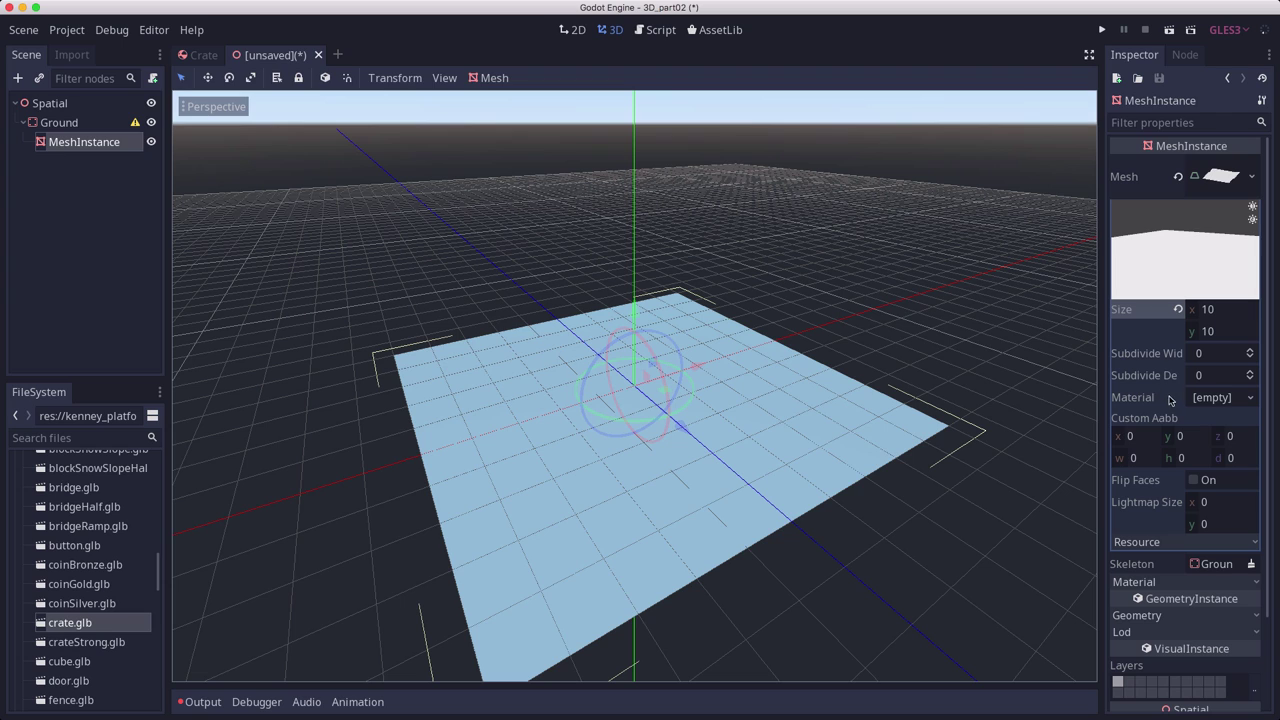
- Assign a new SpatialMaterial to the ground plane mesh and set its albedo colour to dark green 5f721d
{"action": "left_click", "coordinate": [1248, 398]}
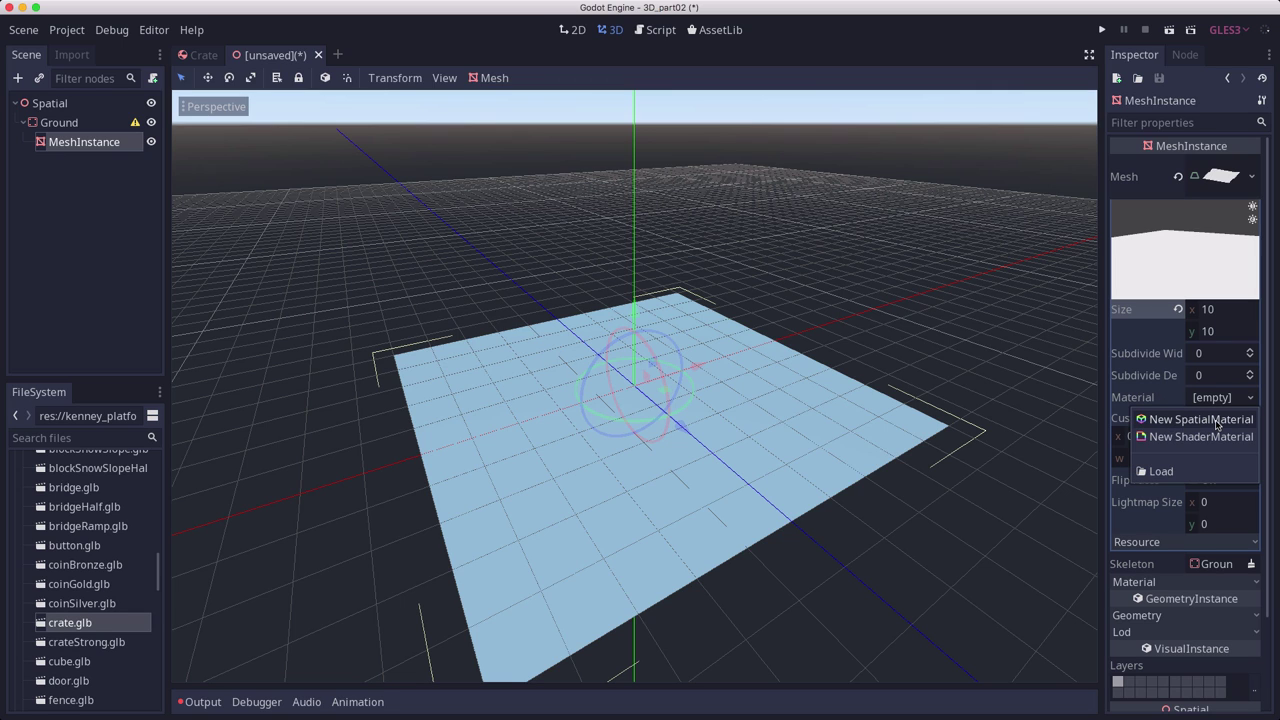
{"action": "left_click", "coordinate": [1217, 422]}
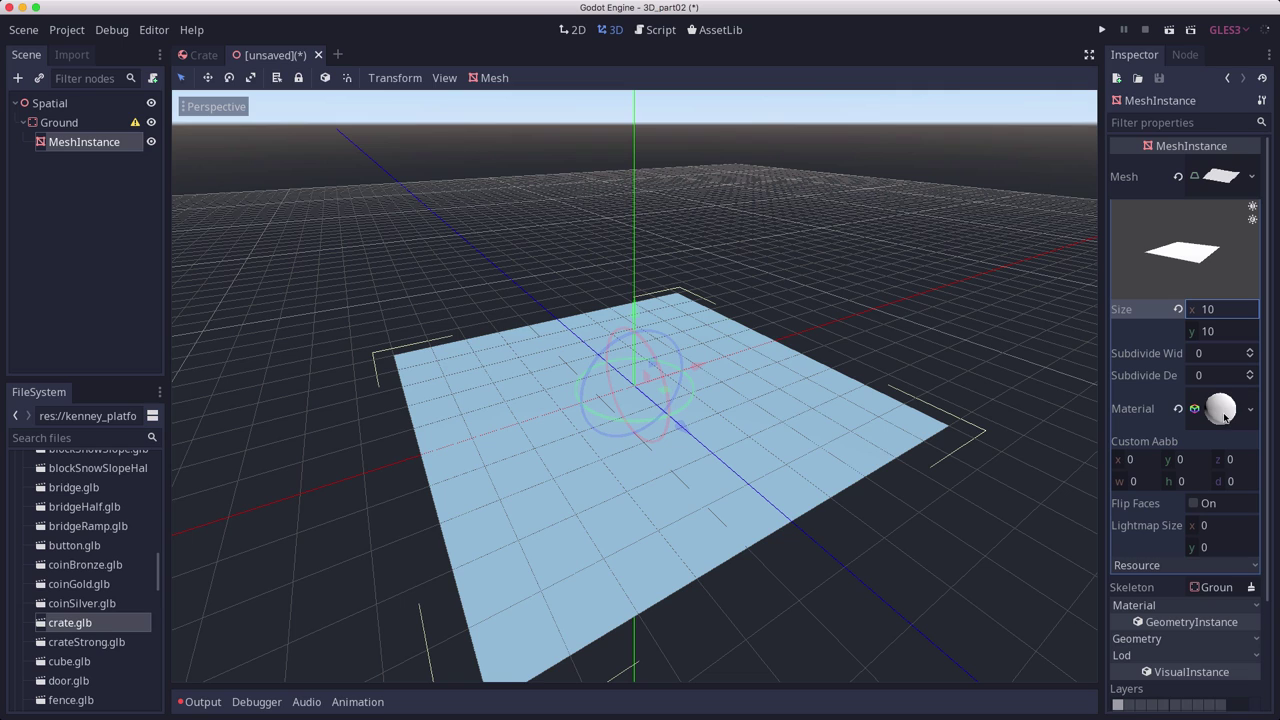
{"action": "left_click", "coordinate": [1222, 409]}
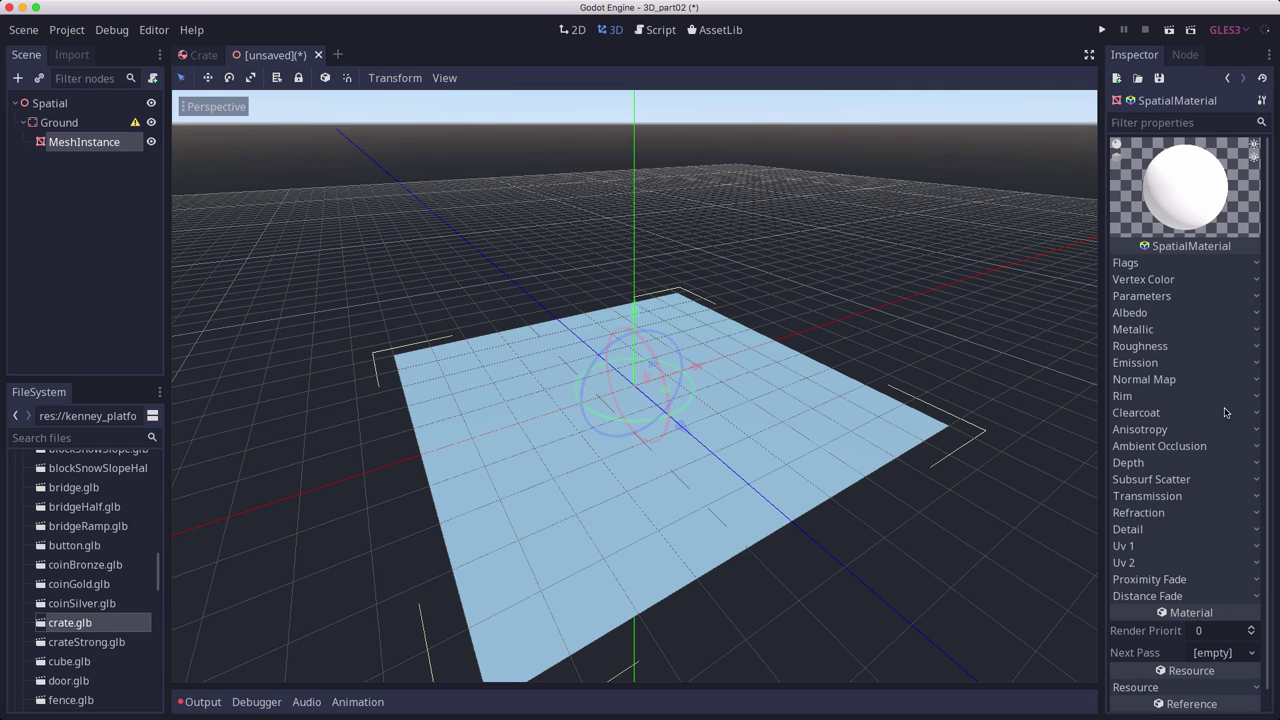
{"action": "left_click", "coordinate": [1146, 318]}
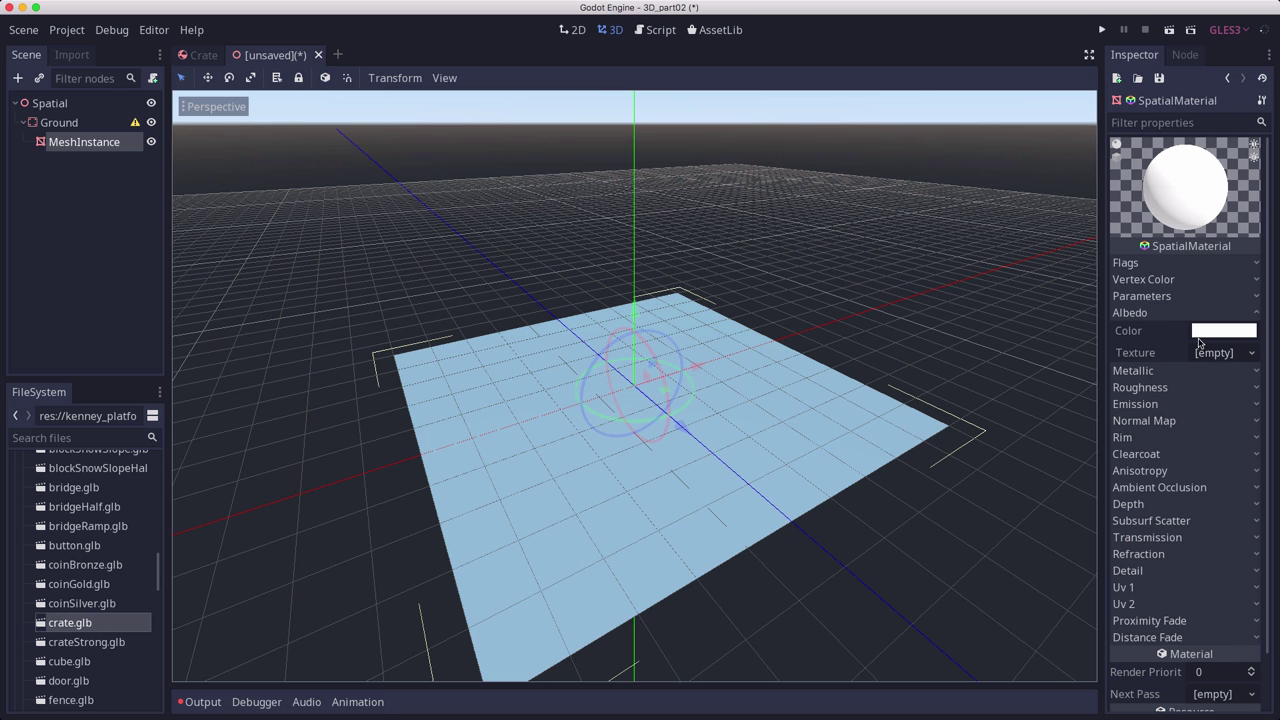
{"action": "left_click", "coordinate": [1203, 332]}
{"action": "left_click", "coordinate": [1186, 80]}
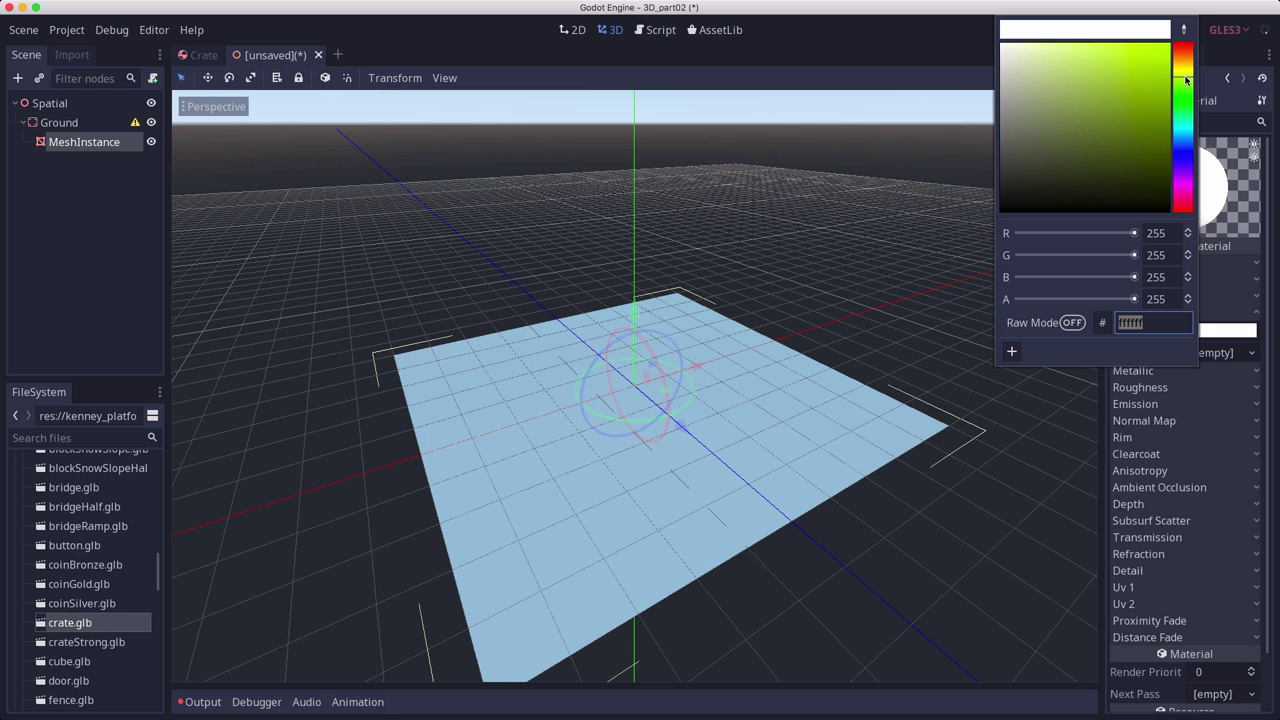
{"action": "left_click_drag", "start_coordinate": [1133, 104], "coordinate": [1127, 137]}
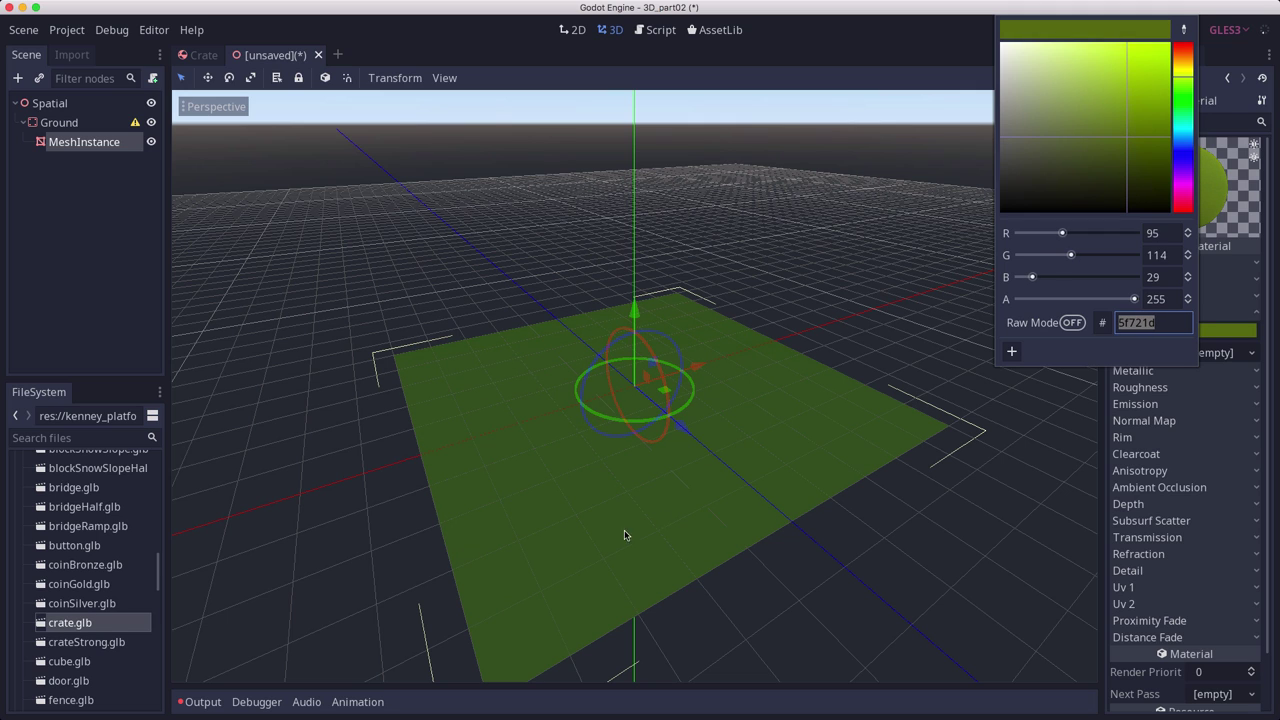
{"action": "left_click", "coordinate": [802, 504]}
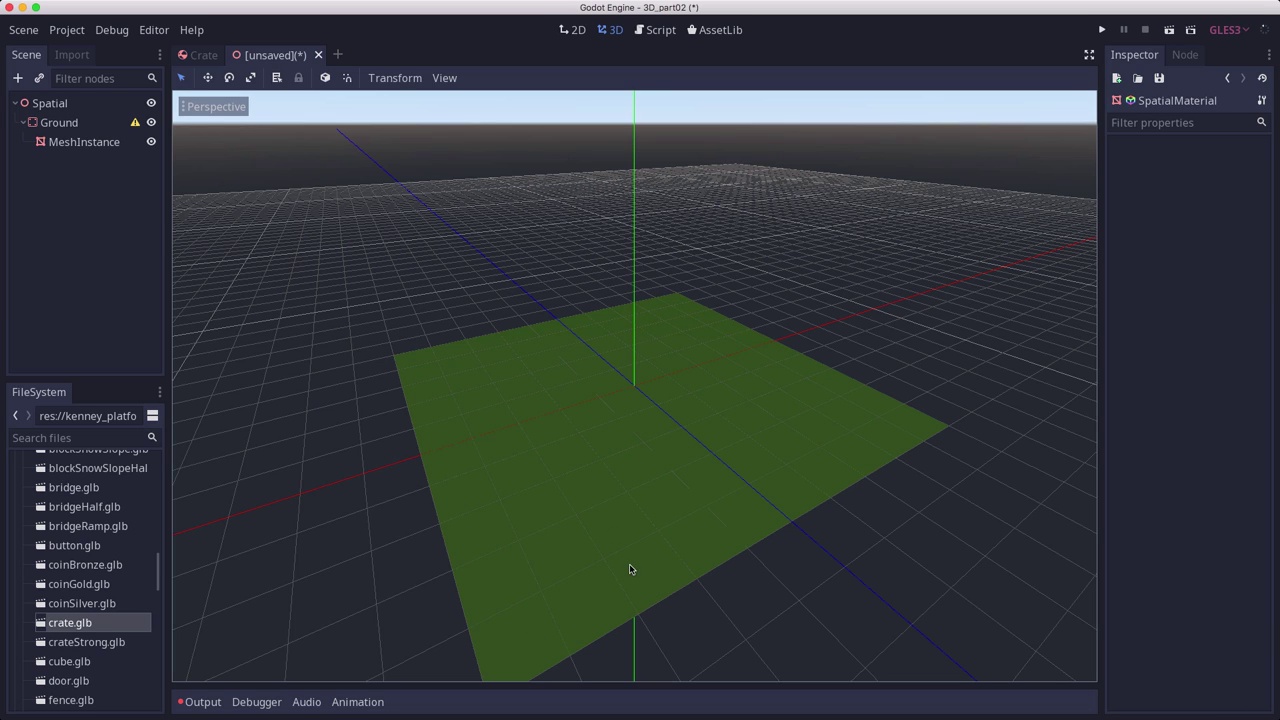
- Create a convex collision sibling for the ground's MeshInstance and check the generated shape against the plane
{"action": "left_click", "coordinate": [203, 55]}
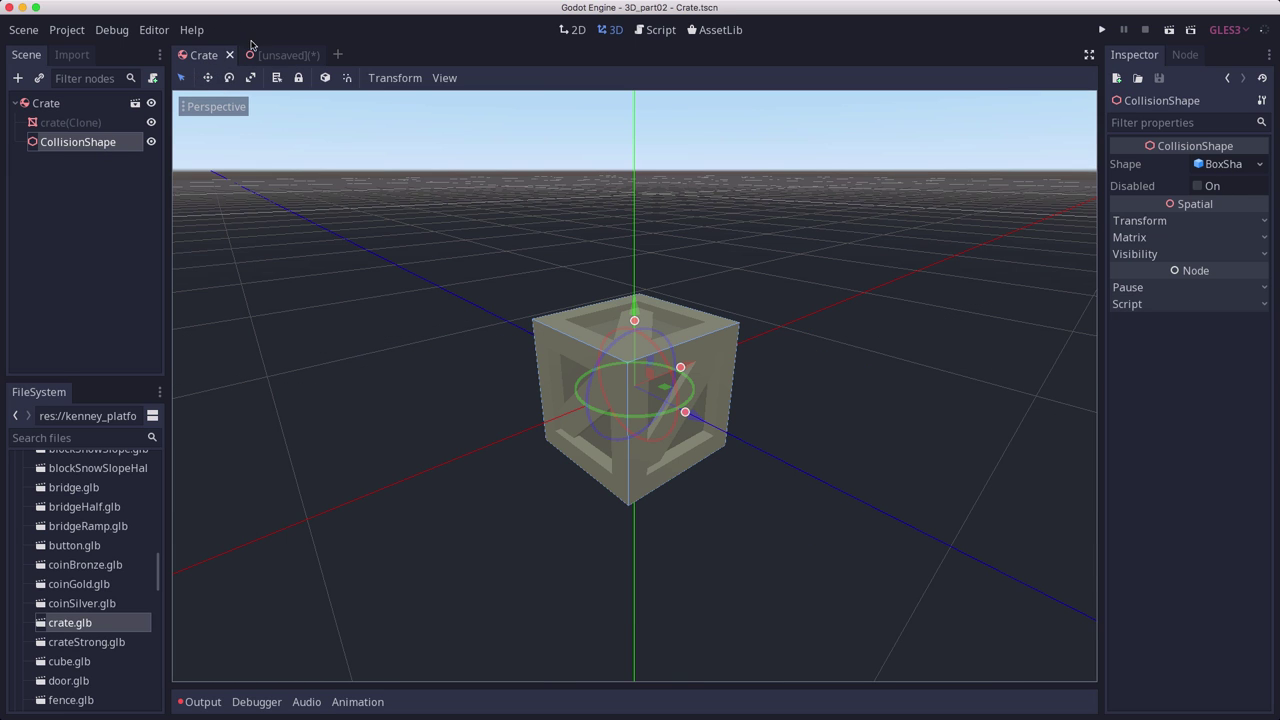
{"action": "left_click", "coordinate": [281, 55]}
{"action": "left_click", "coordinate": [80, 142]}
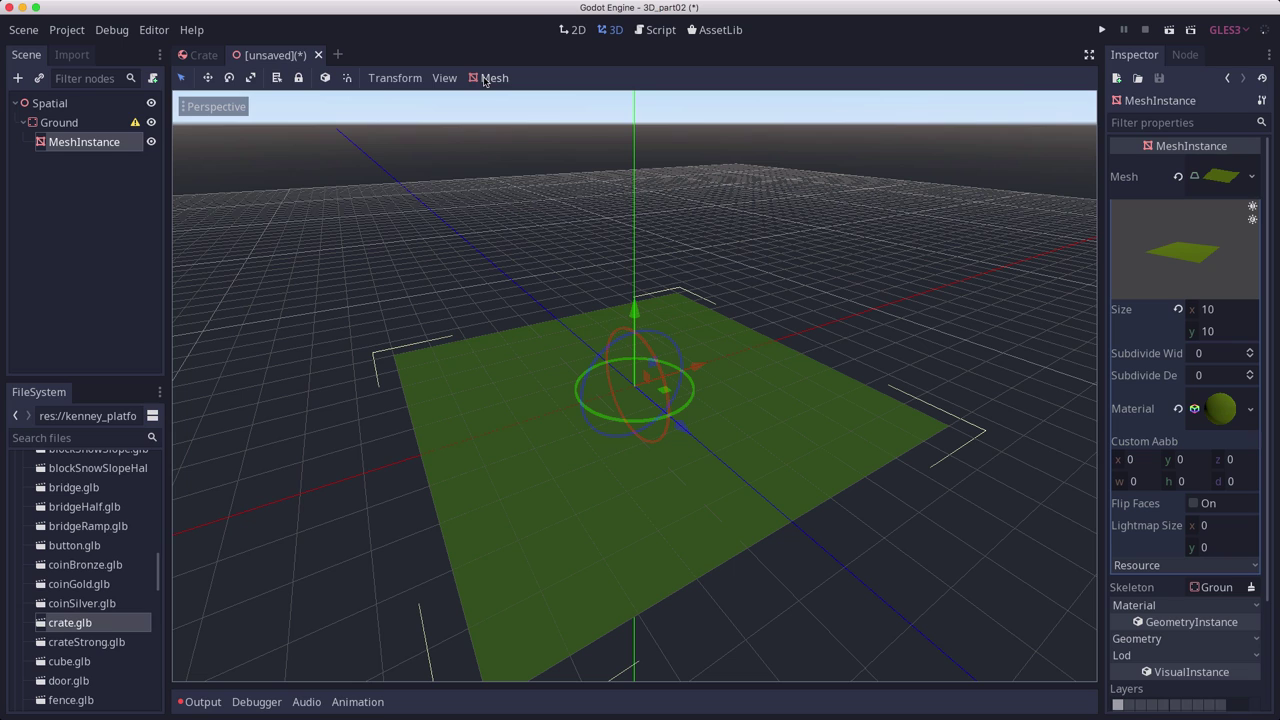
{"action": "left_click", "coordinate": [490, 78]}
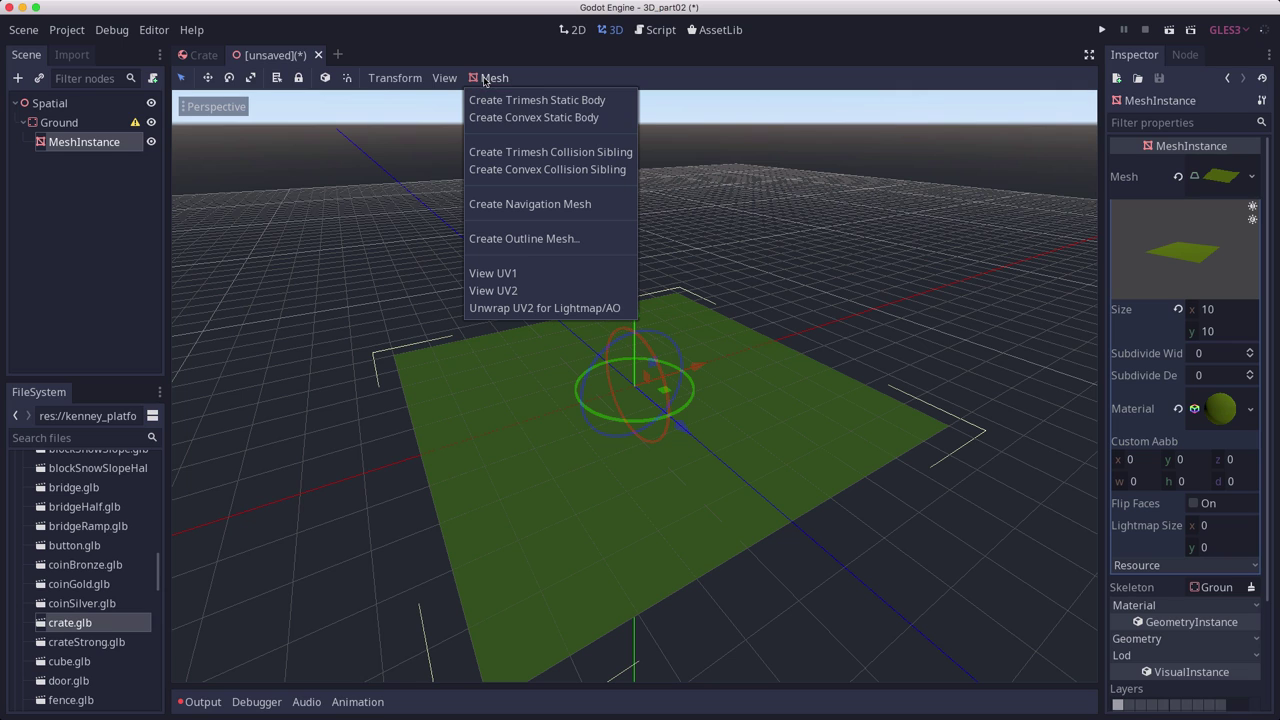
{"action": "left_click", "coordinate": [609, 172]}
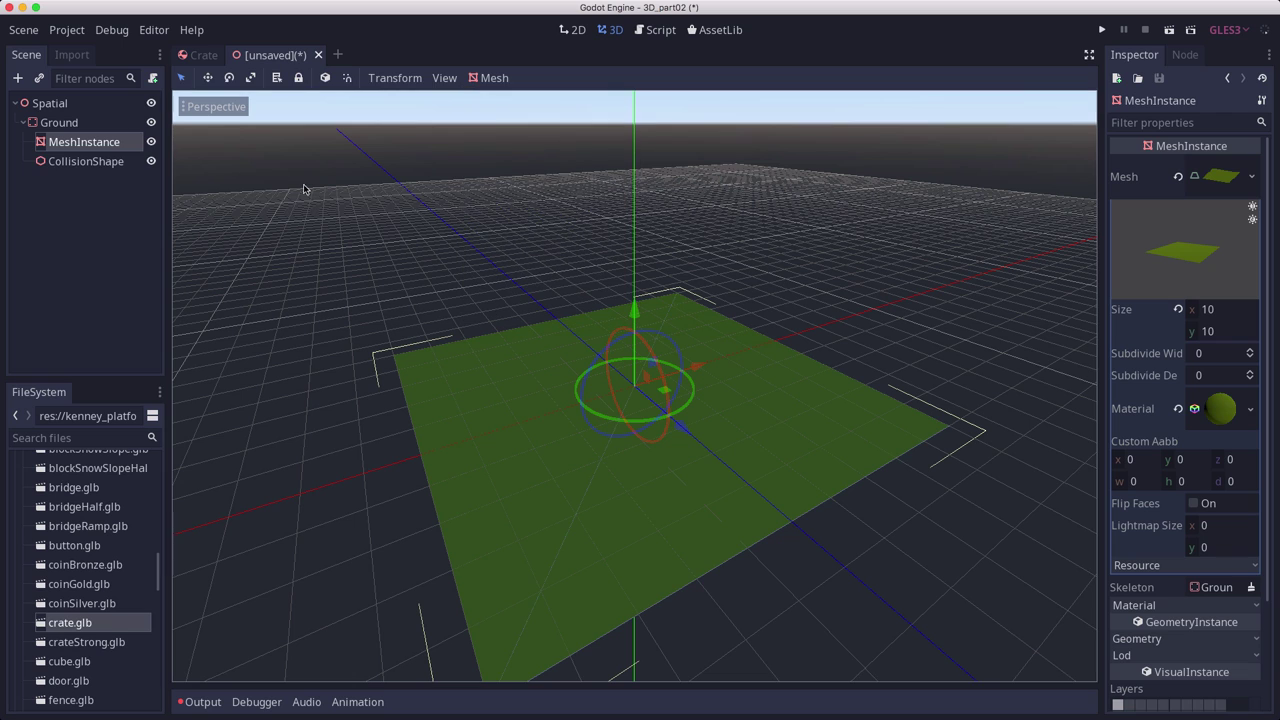
{"action": "left_click", "coordinate": [91, 165]}
{"action": "left_click", "coordinate": [87, 145]}
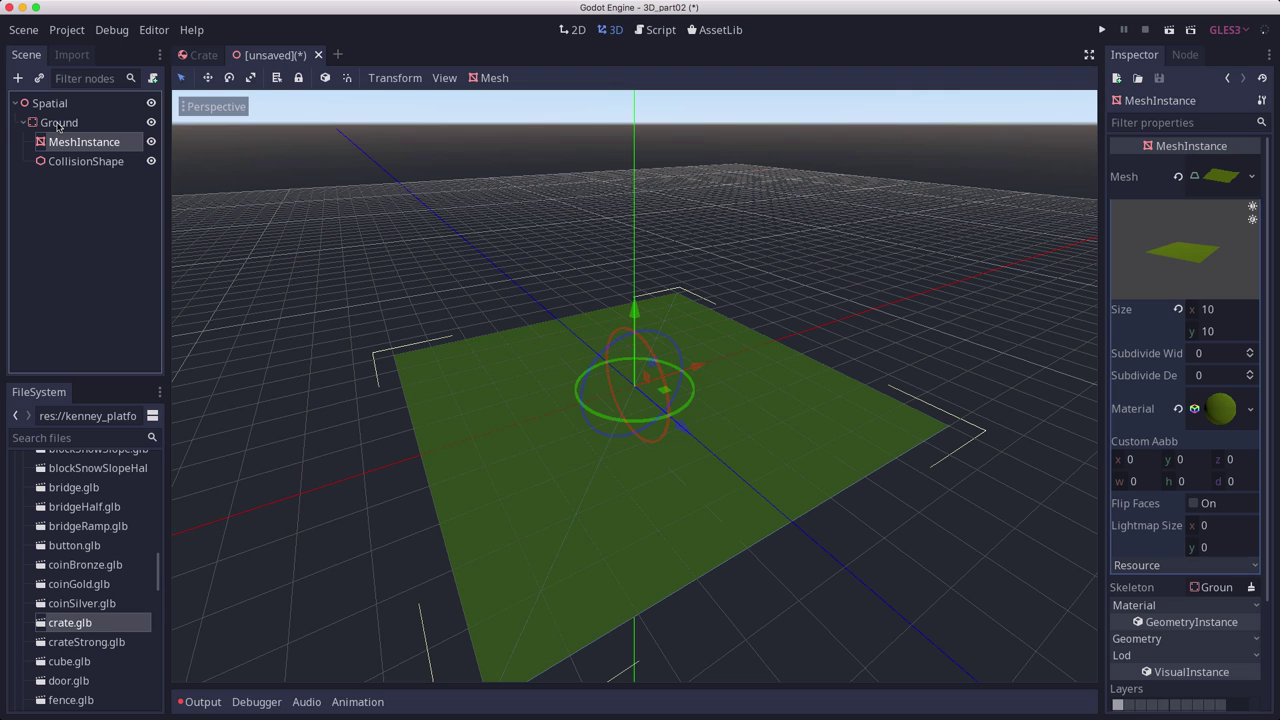
{"action": "left_click", "coordinate": [96, 164]}
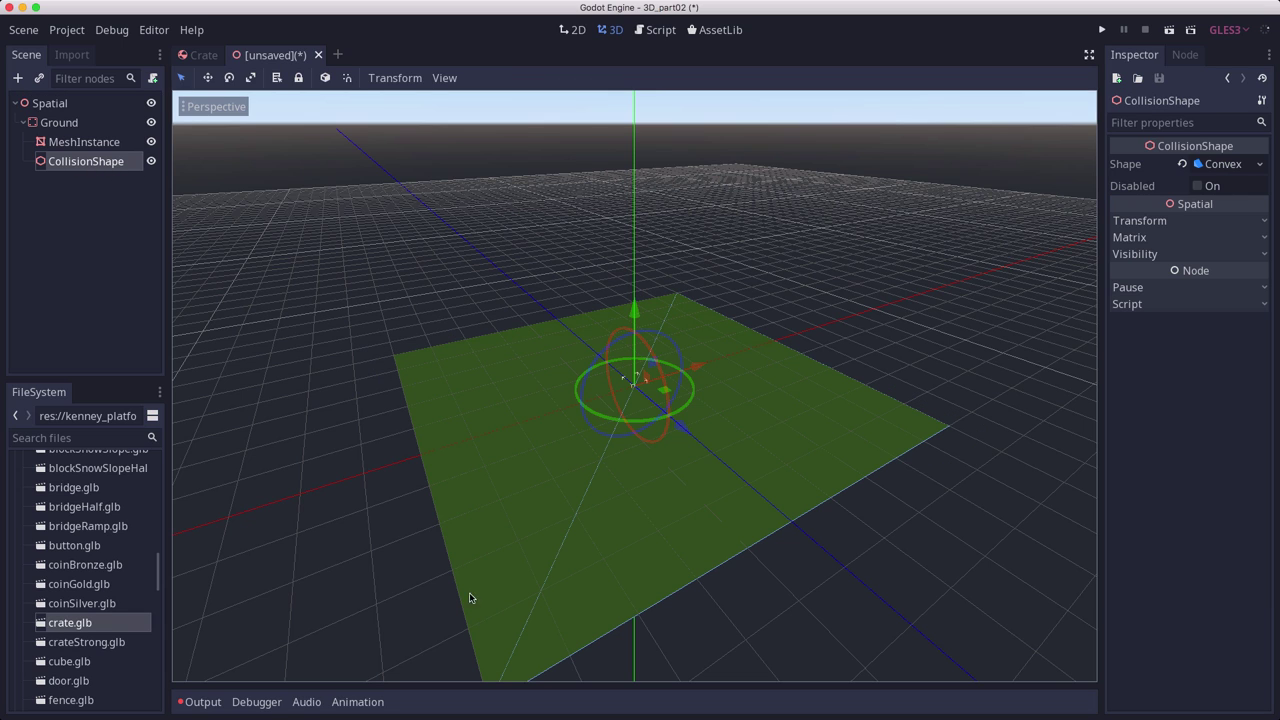
{"action": "left_click", "coordinate": [430, 410]}
- Instance Crate.tscn as a child of the Spatial root and raise the crate onto the ground plane
{"action": "left_click", "coordinate": [72, 106]}
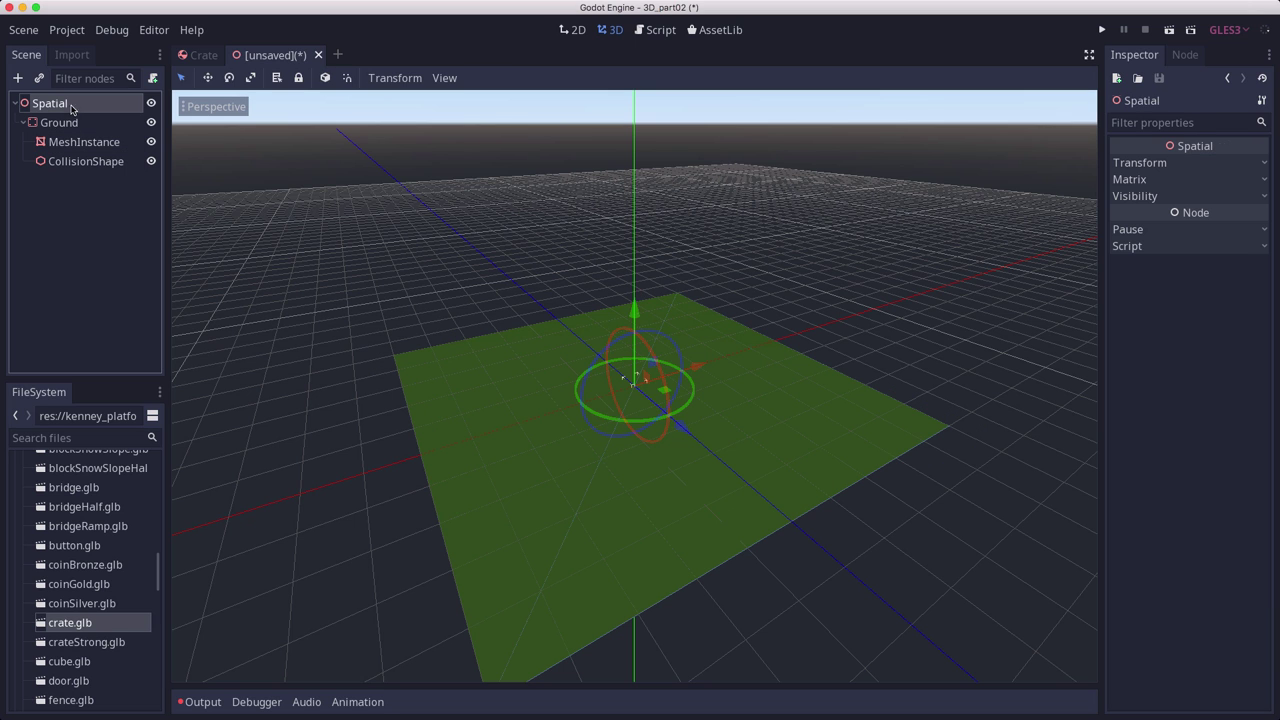
{"action": "left_click", "coordinate": [41, 80]}
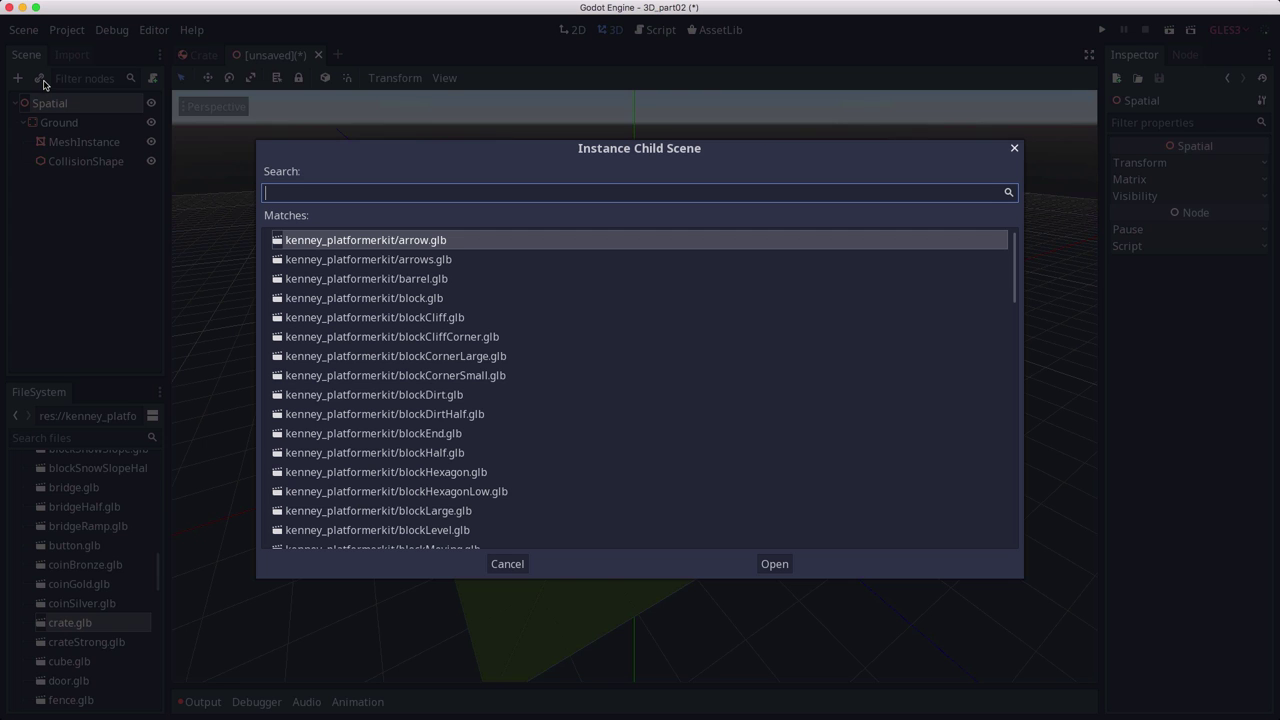
{"action": "type", "text": "crate"}
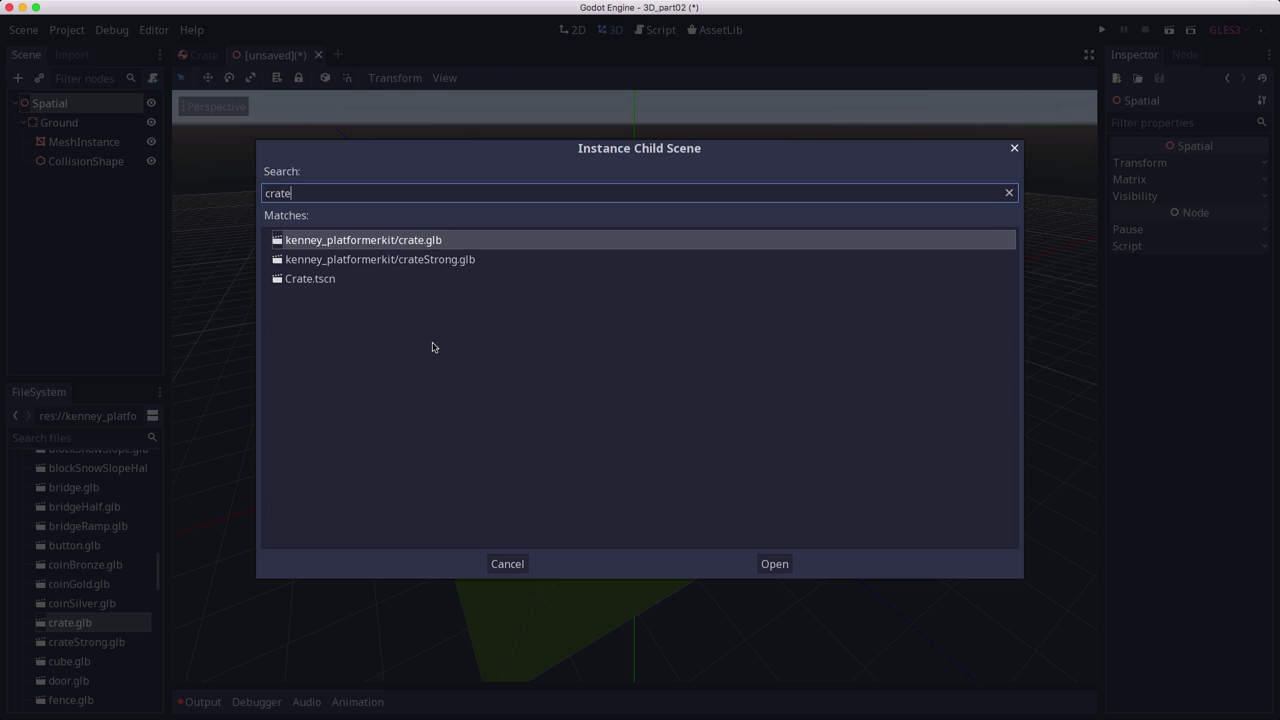
{"action": "double_click", "coordinate": [345, 281]}
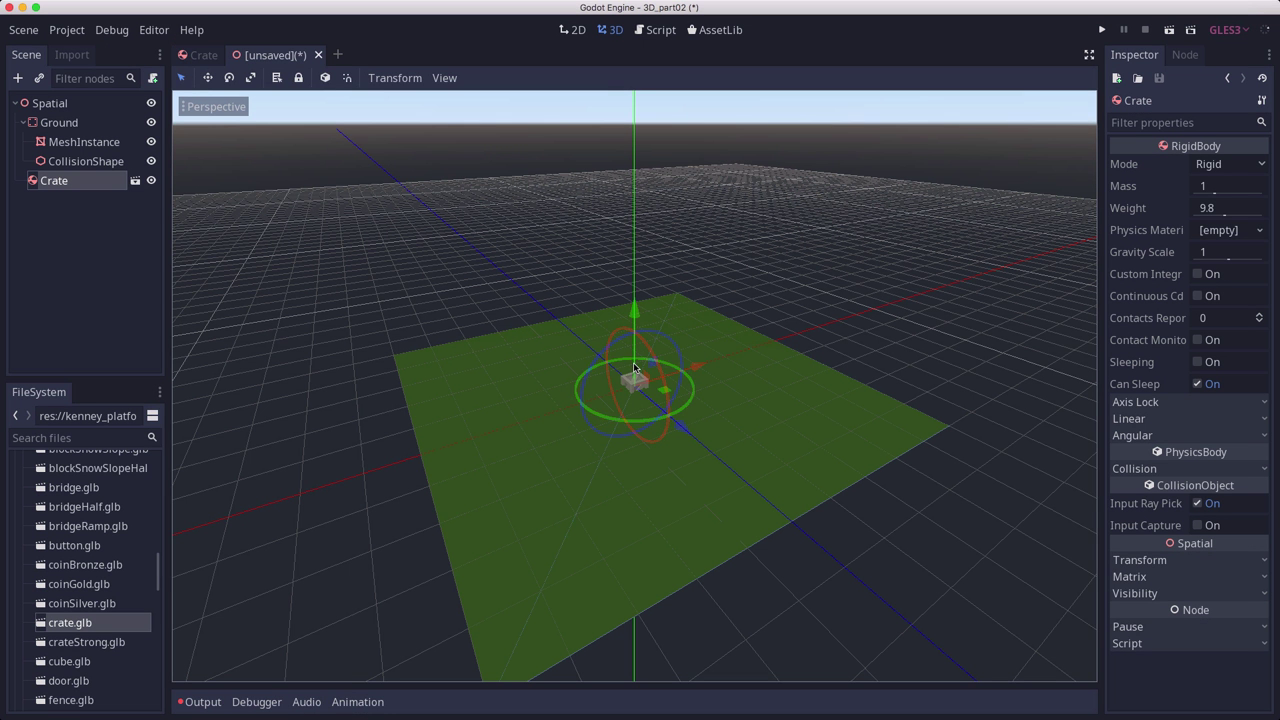
{"action": "left_click_drag", "start_coordinate": [635, 318], "coordinate": [651, 357]}
- Duplicate the crate three times and move each copy up with a small sideways offset to form a staggered stack of four
{"action": "key", "text": "ctrl+d"}
{"action": "left_click_drag", "start_coordinate": [634, 300], "coordinate": [636, 278]}
{"action": "left_click_drag", "start_coordinate": [690, 334], "coordinate": [700, 337]}
{"action": "scroll", "coordinate": [700, 337], "scroll_direction": "up", "scroll_amount": 5}
{"action": "key", "text": "ctrl+d"}
{"action": "left_click_drag", "start_coordinate": [650, 160], "coordinate": [646, 20]}
{"action": "middle_click_drag", "start_coordinate": [771, 340], "coordinate": [737, 334]}
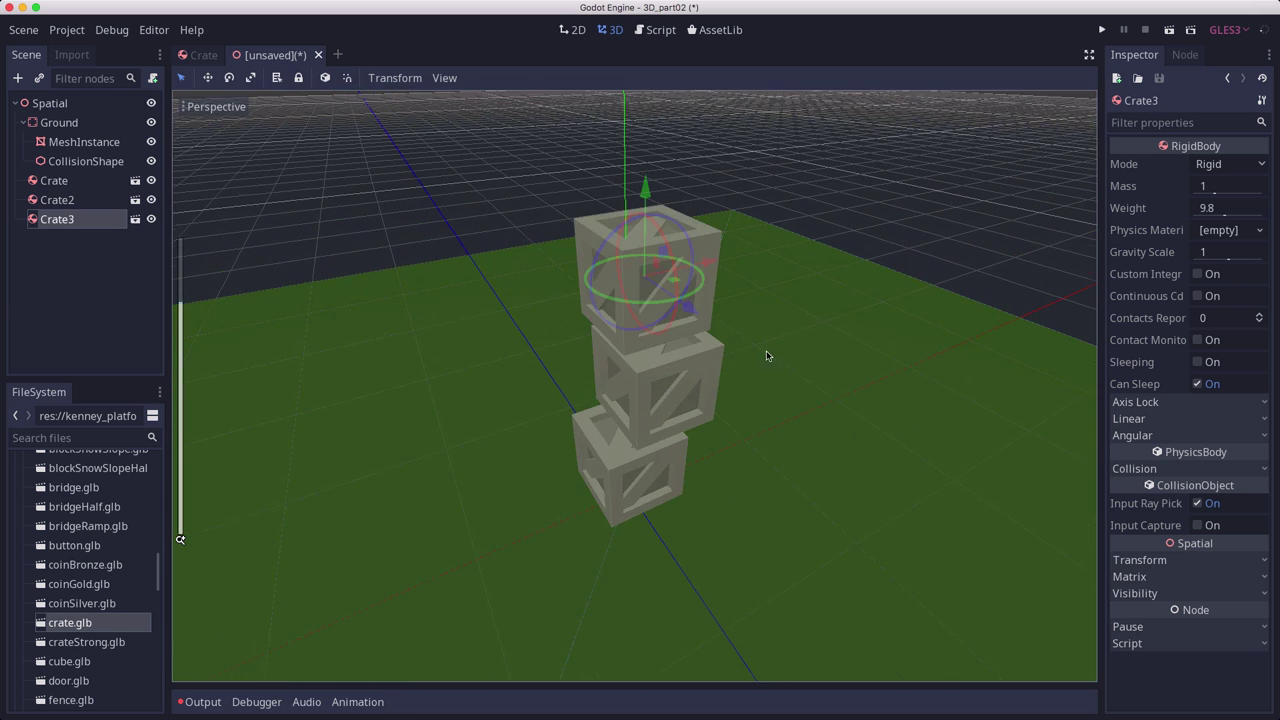
{"action": "key", "text": "ctrl+d"}
{"action": "left_click_drag", "start_coordinate": [647, 211], "coordinate": [742, 410]}
{"action": "scroll", "coordinate": [746, 430], "scroll_direction": "down", "scroll_amount": 3}
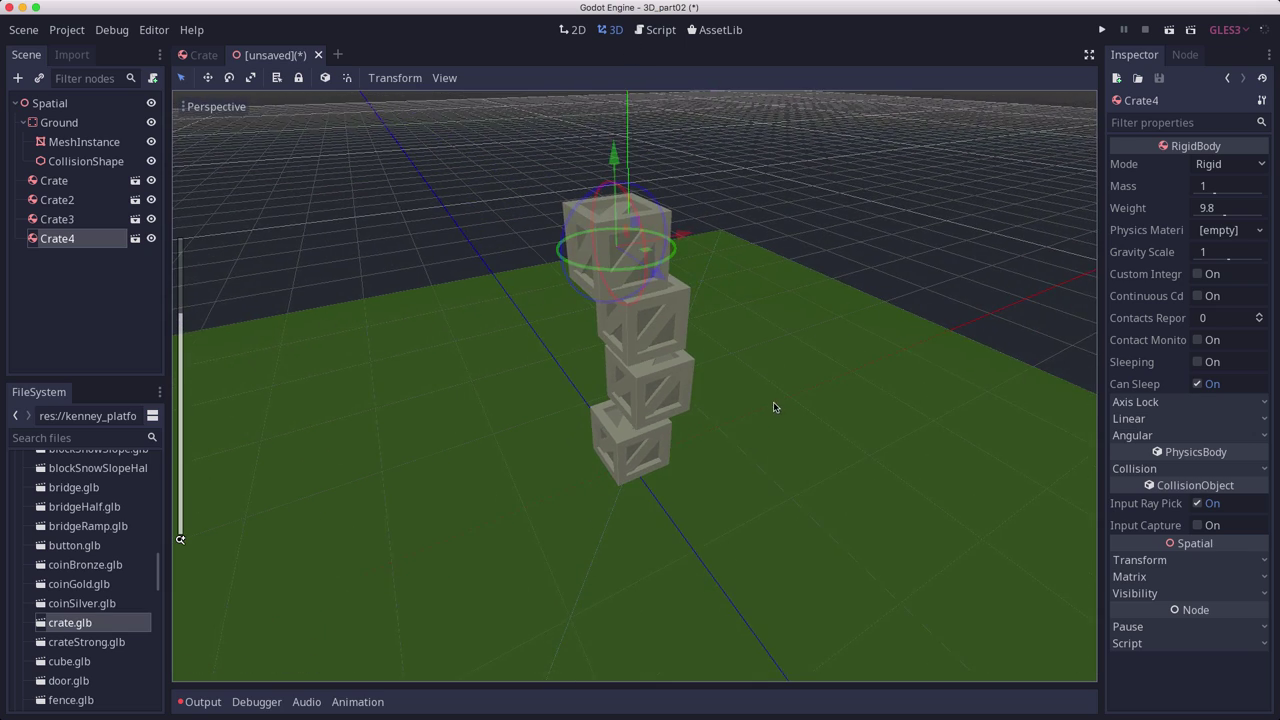
{"action": "middle_click_drag", "start_coordinate": [771, 409], "coordinate": [790, 291]}
- Add a Camera node under the Spatial root, move it back and above the ground facing the crate stack, and check its preview
{"action": "left_click", "coordinate": [51, 104]}
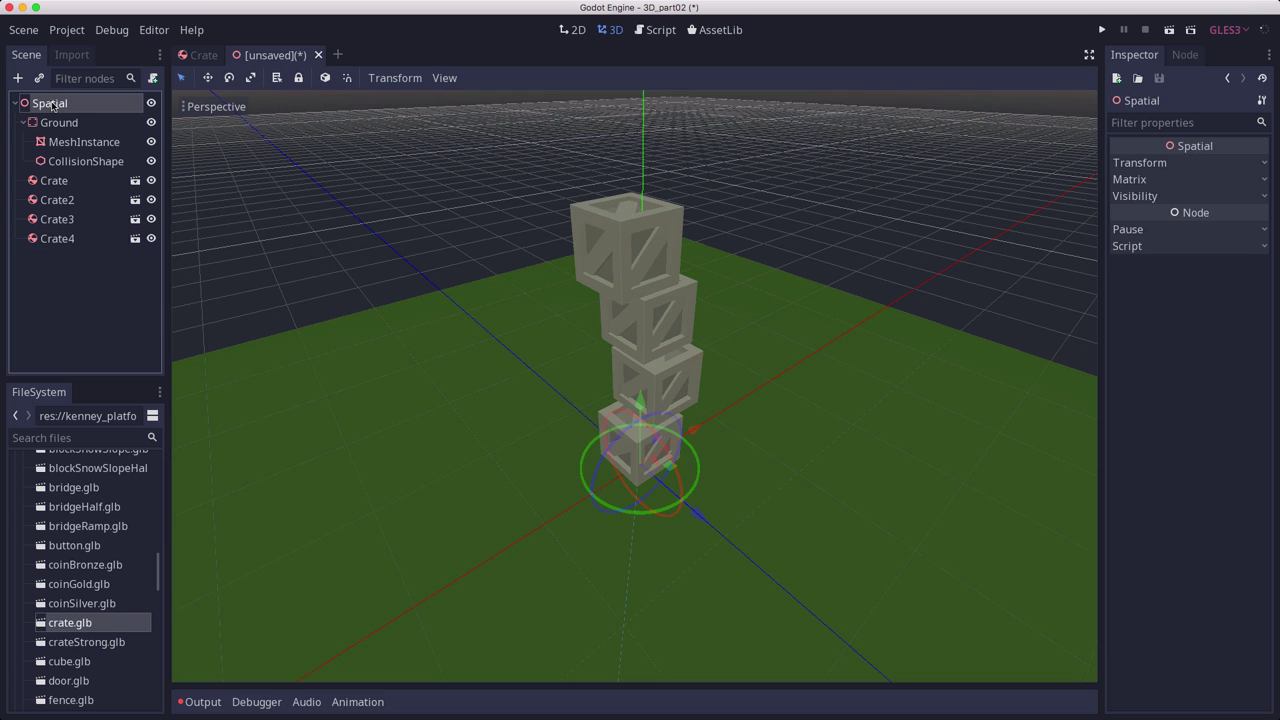
{"action": "left_click", "coordinate": [17, 78]}
{"action": "type", "text": "camer"}
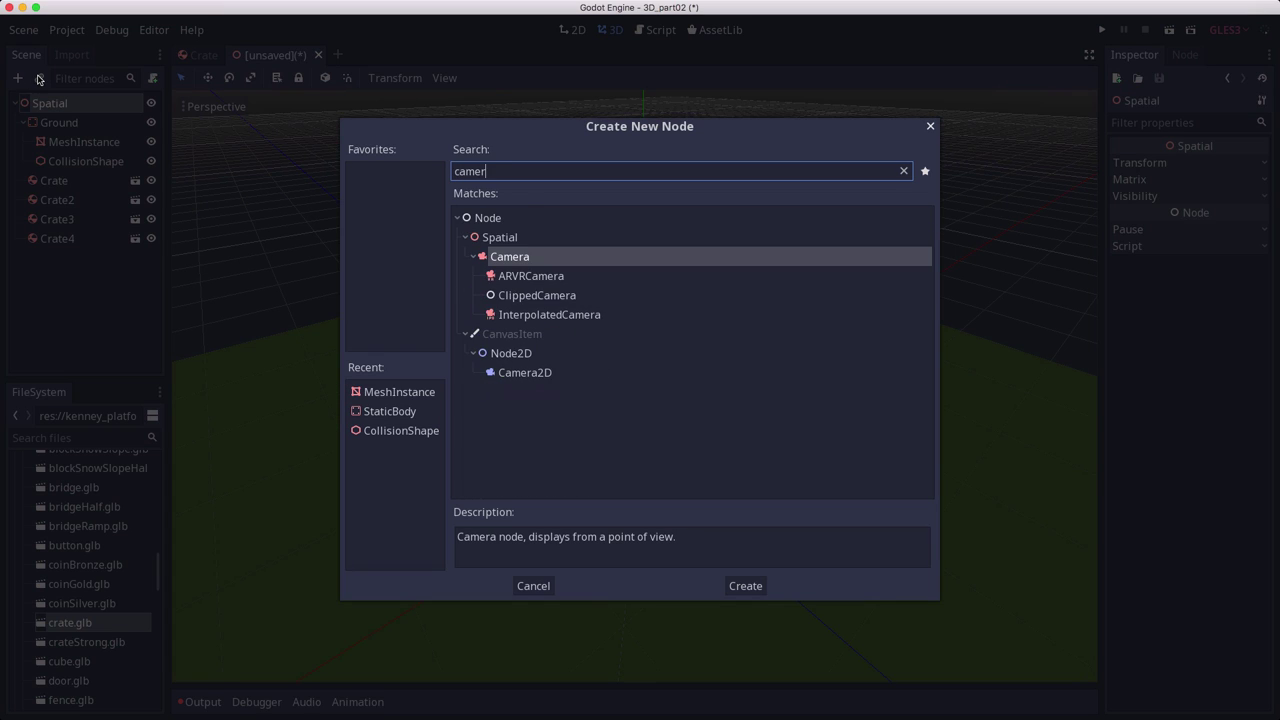
{"action": "key", "text": "Return"}
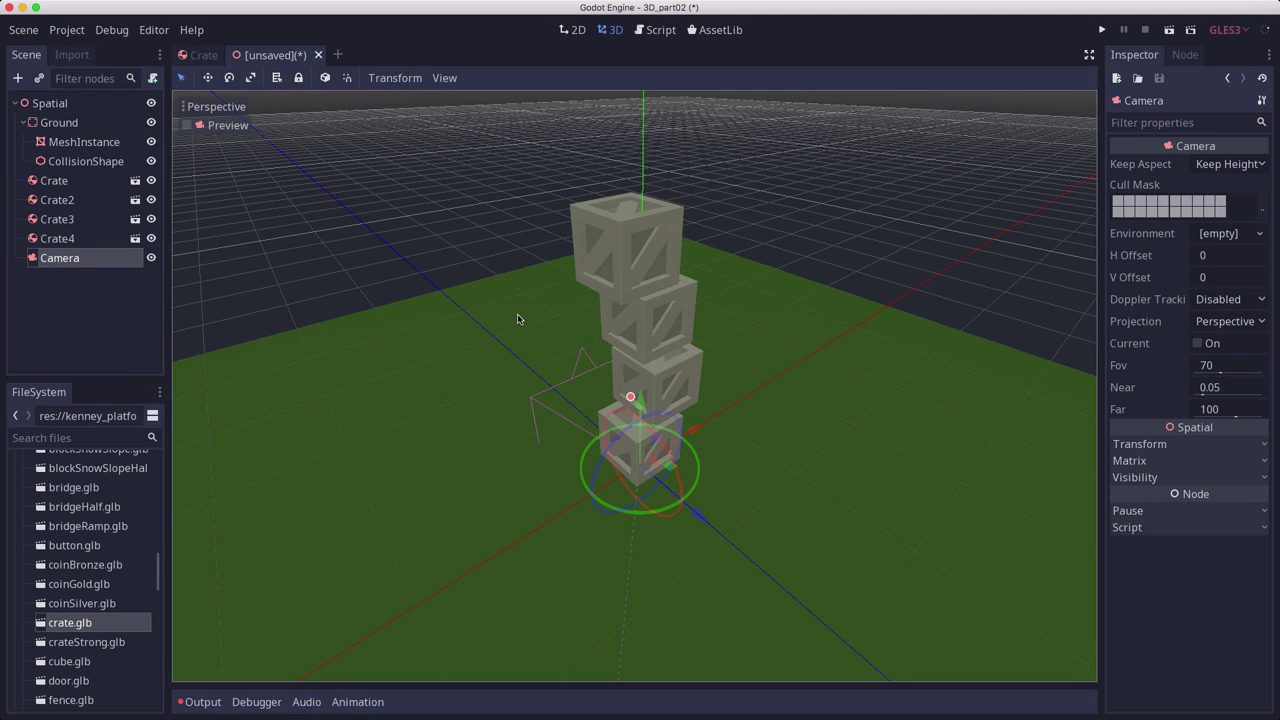
{"action": "left_click_drag", "start_coordinate": [677, 472], "coordinate": [803, 314]}
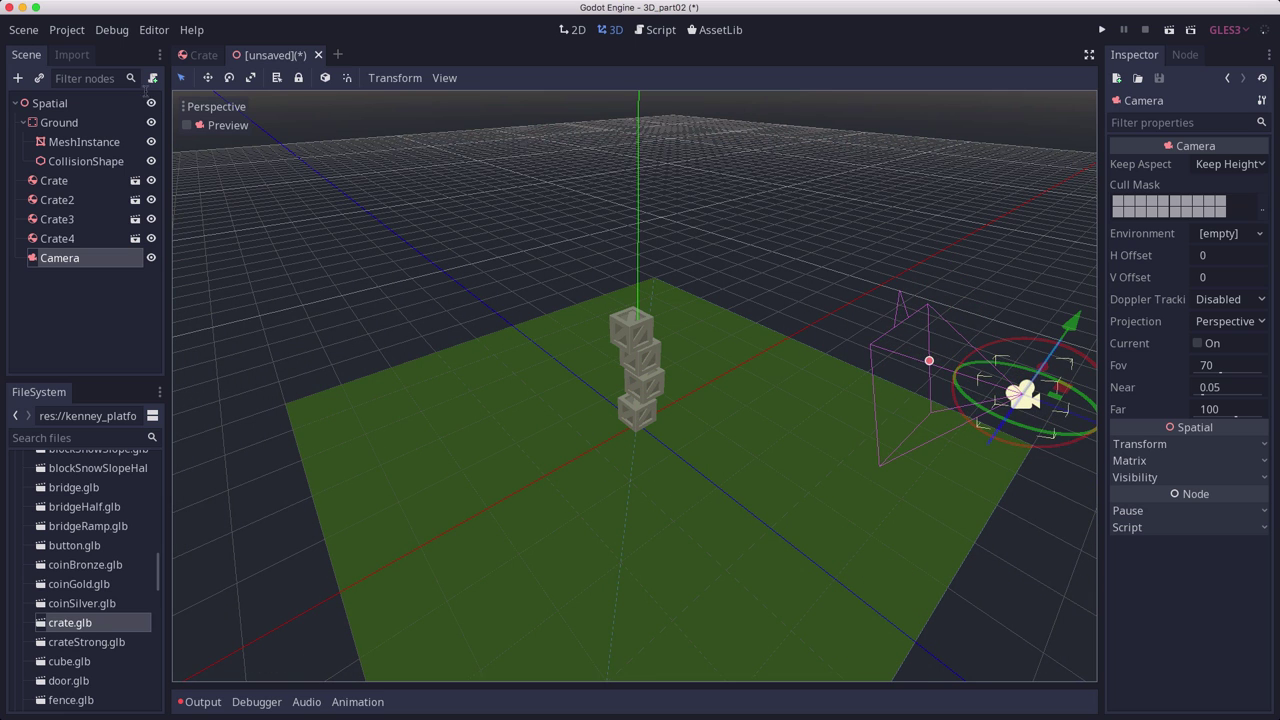
{"action": "left_click", "coordinate": [220, 127]}
{"action": "left_click", "coordinate": [220, 127]}
- Save the scene as Spatial.tscn, run it to watch the crates fall, and close the game window
{"action": "left_click", "coordinate": [1170, 30]}
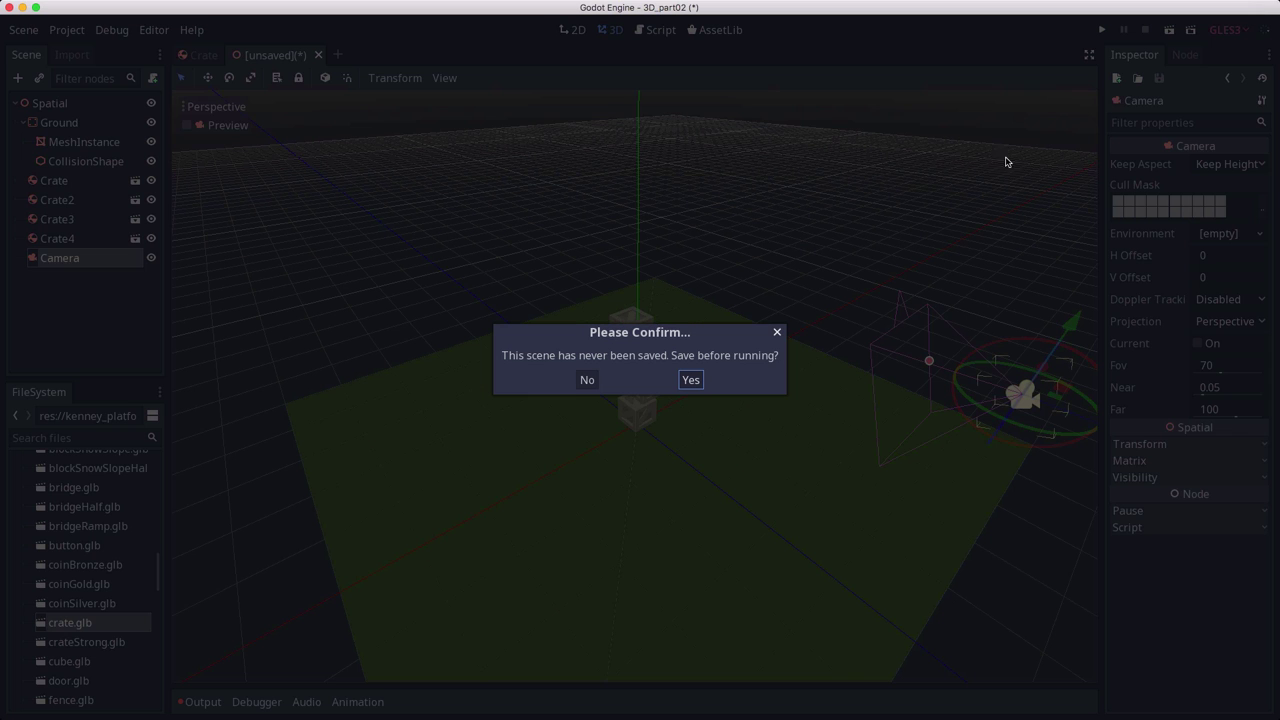
{"action": "left_click", "coordinate": [694, 378]}
{"action": "left_click", "coordinate": [807, 616]}
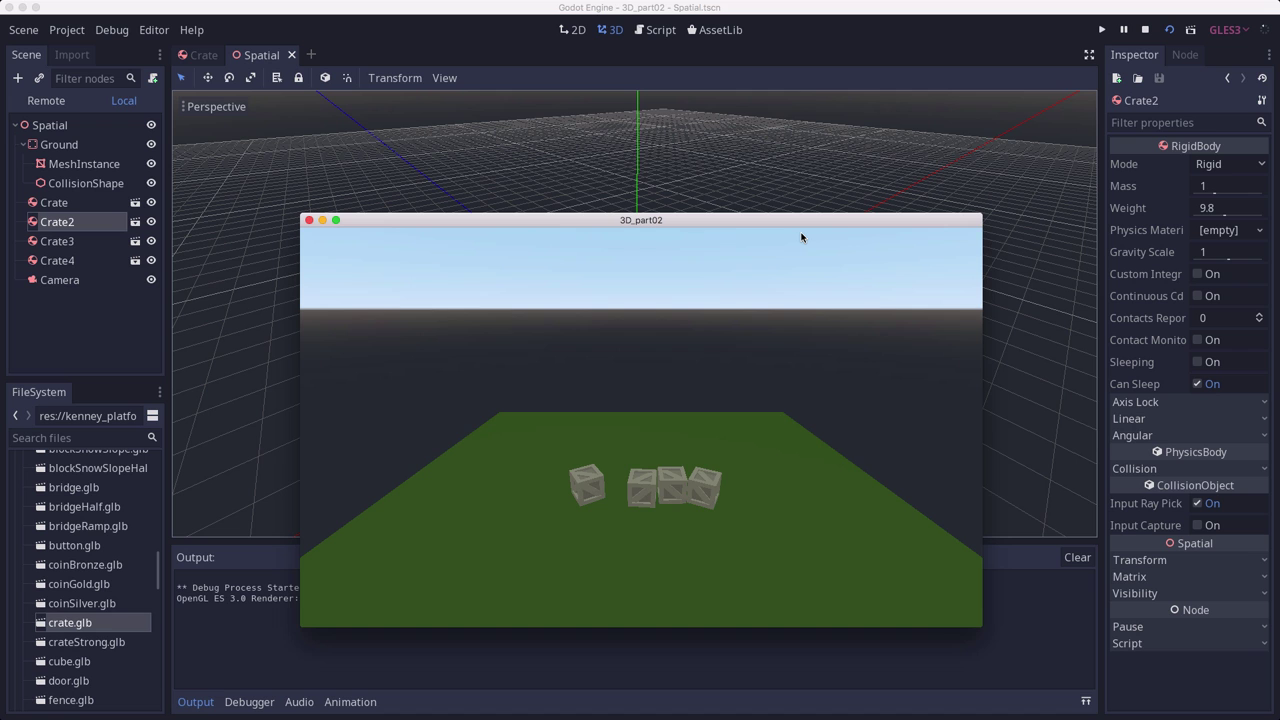
{"action": "key", "text": "super+q"}
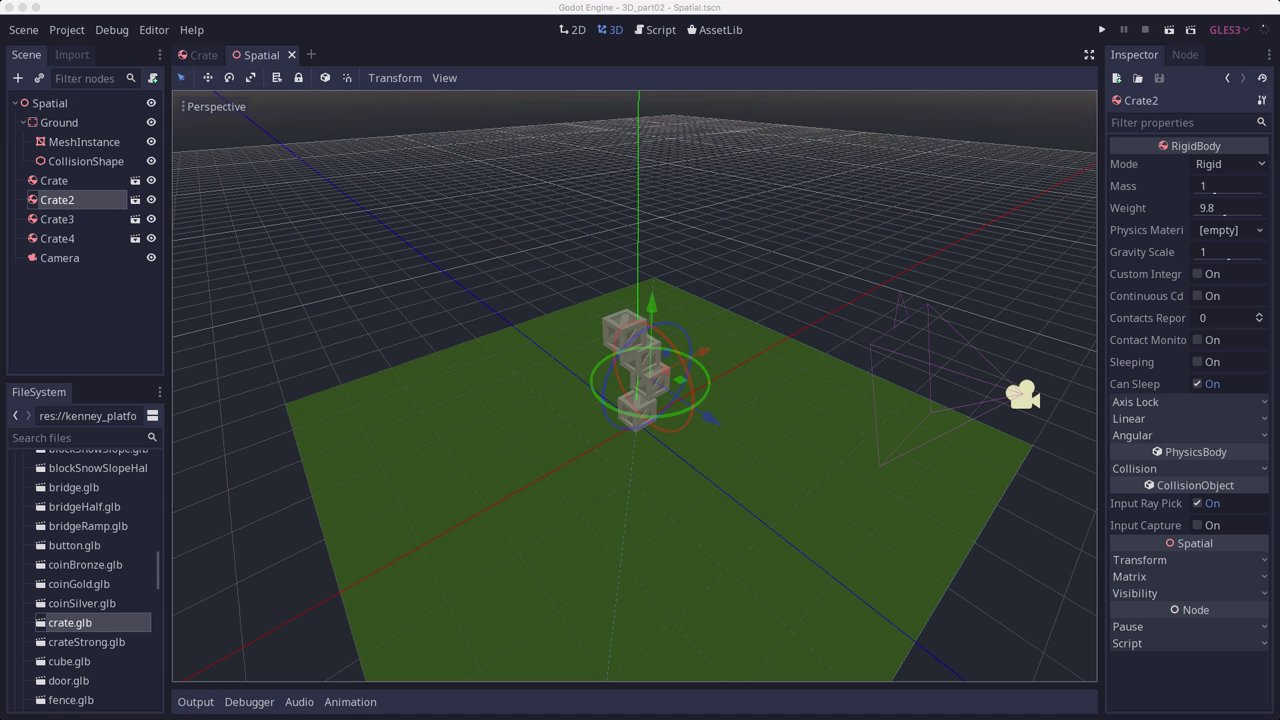
- Add a Spatial node under the root Spatial and make the Camera a child of the new node
{"action": "scroll", "coordinate": [840, 375], "scroll_direction": "down", "scroll_amount": 3}
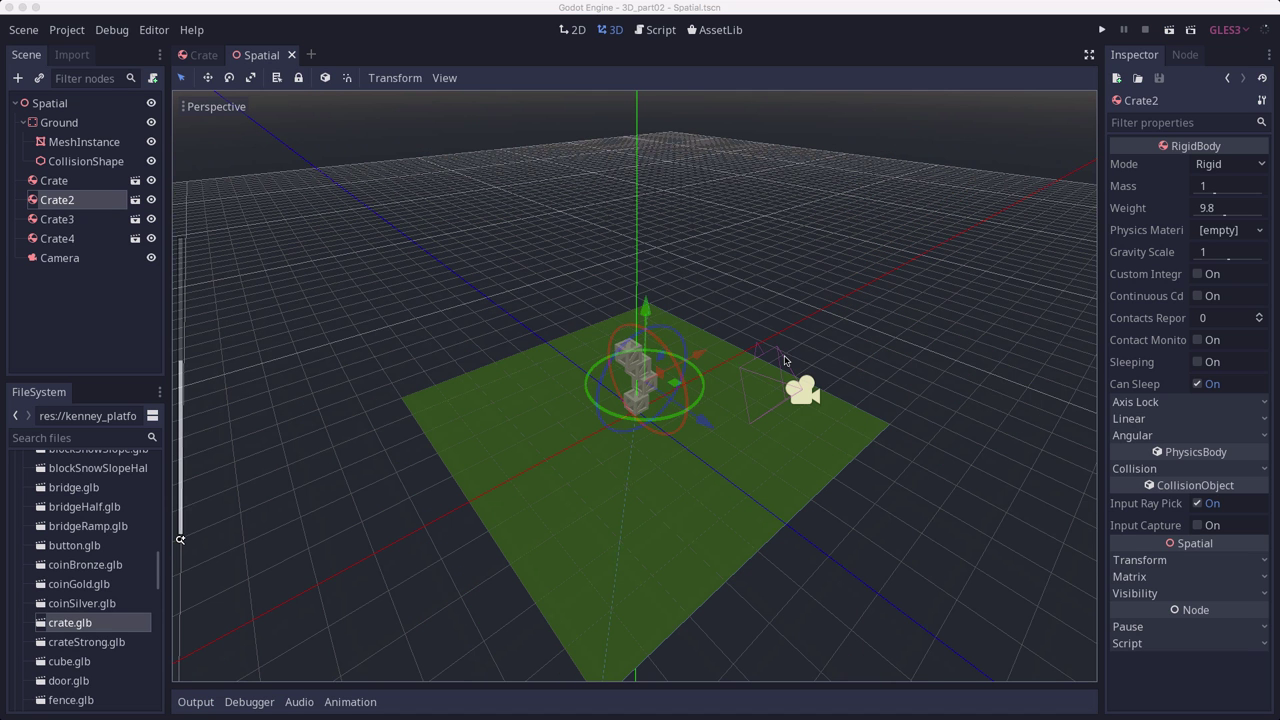
{"action": "scroll", "coordinate": [786, 332], "scroll_direction": "up", "scroll_amount": 2}
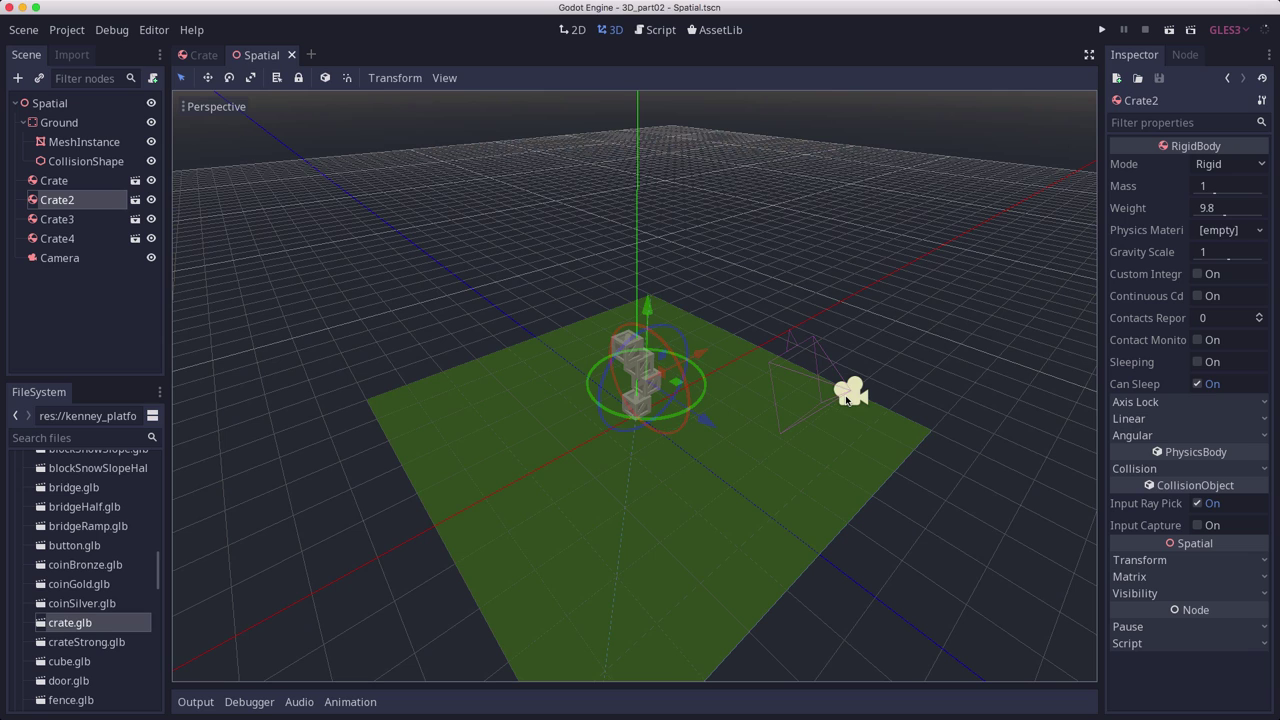
{"action": "left_click", "coordinate": [841, 394]}
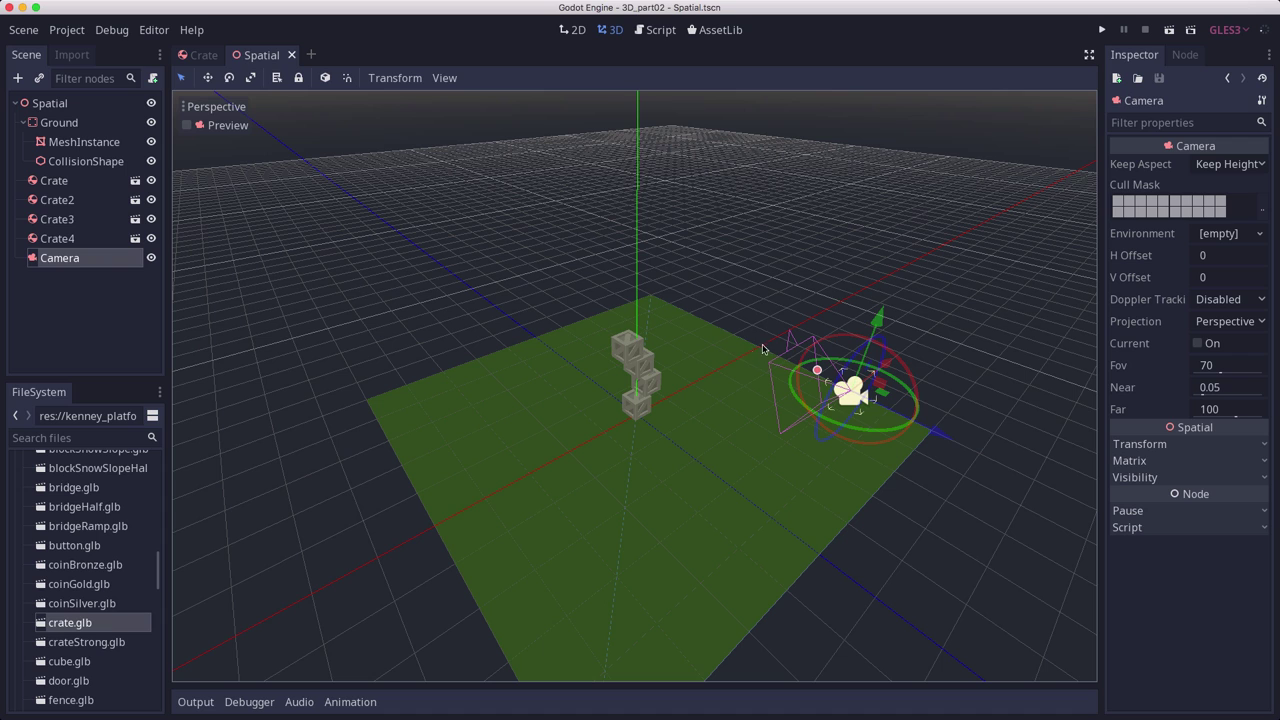
{"action": "left_click", "coordinate": [36, 103]}
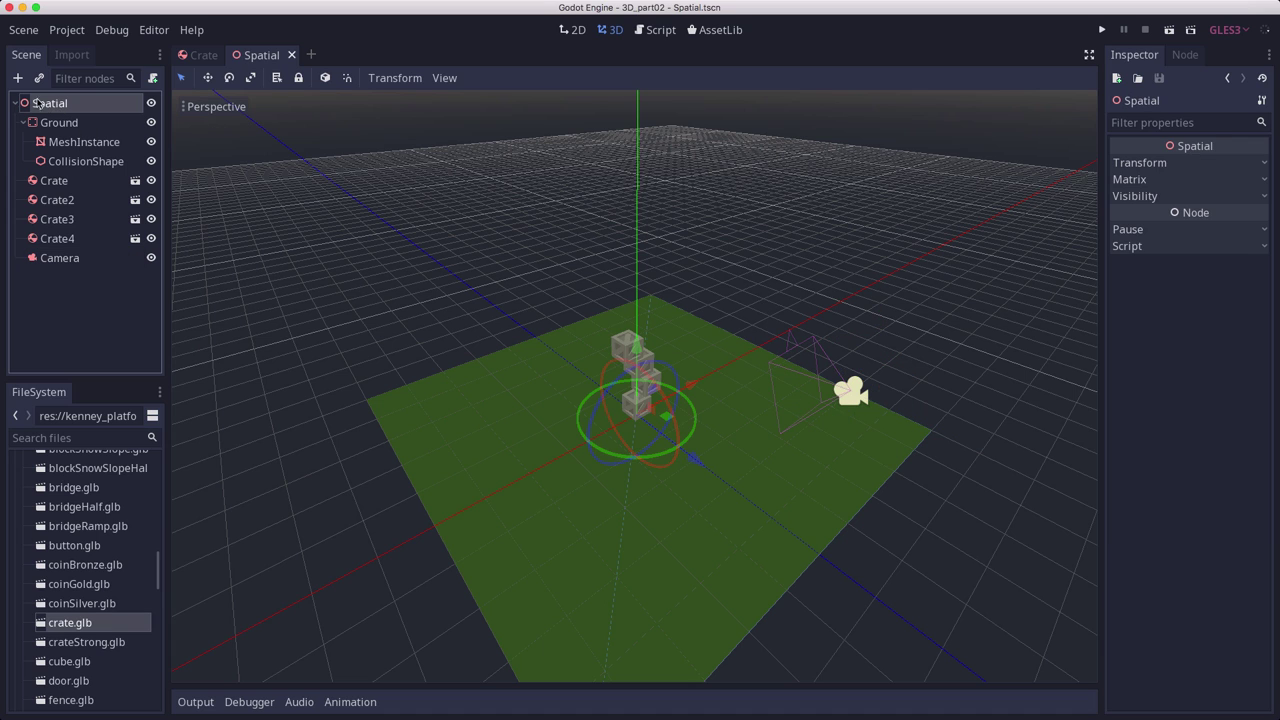
{"action": "left_click", "coordinate": [17, 78]}
{"action": "double_click", "coordinate": [505, 238]}
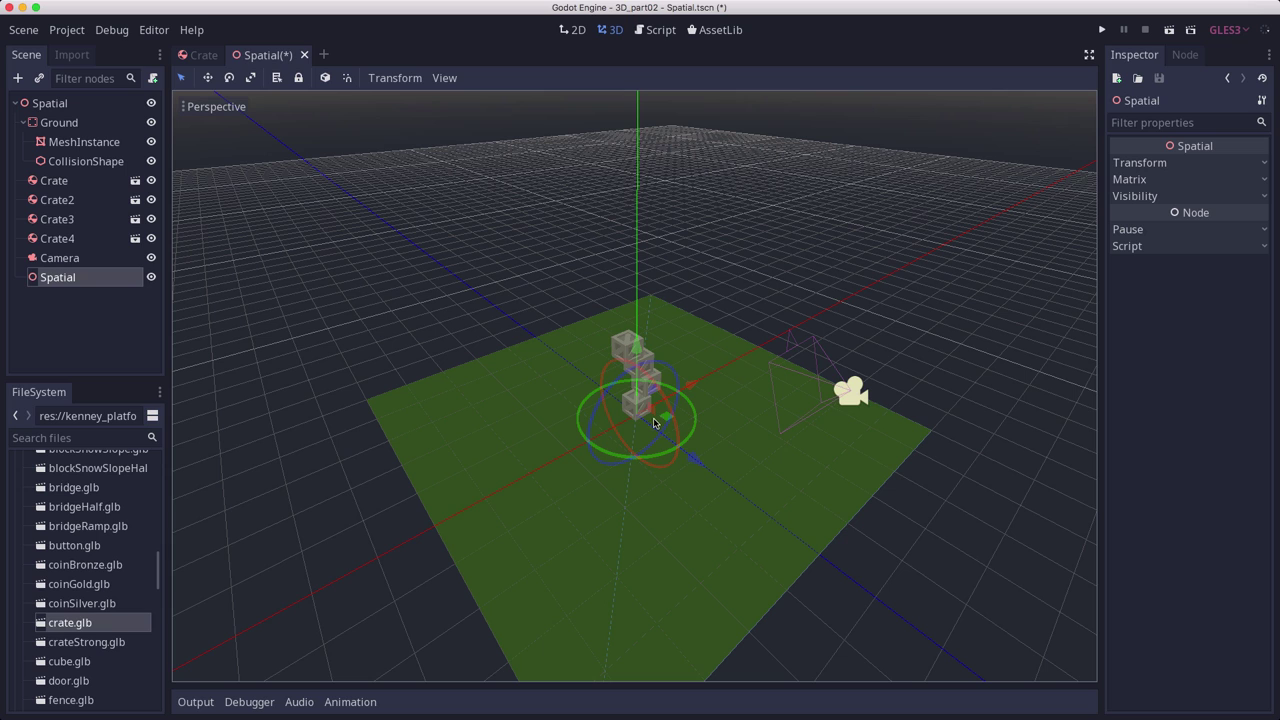
{"action": "left_click_drag", "start_coordinate": [58, 257], "coordinate": [60, 277]}
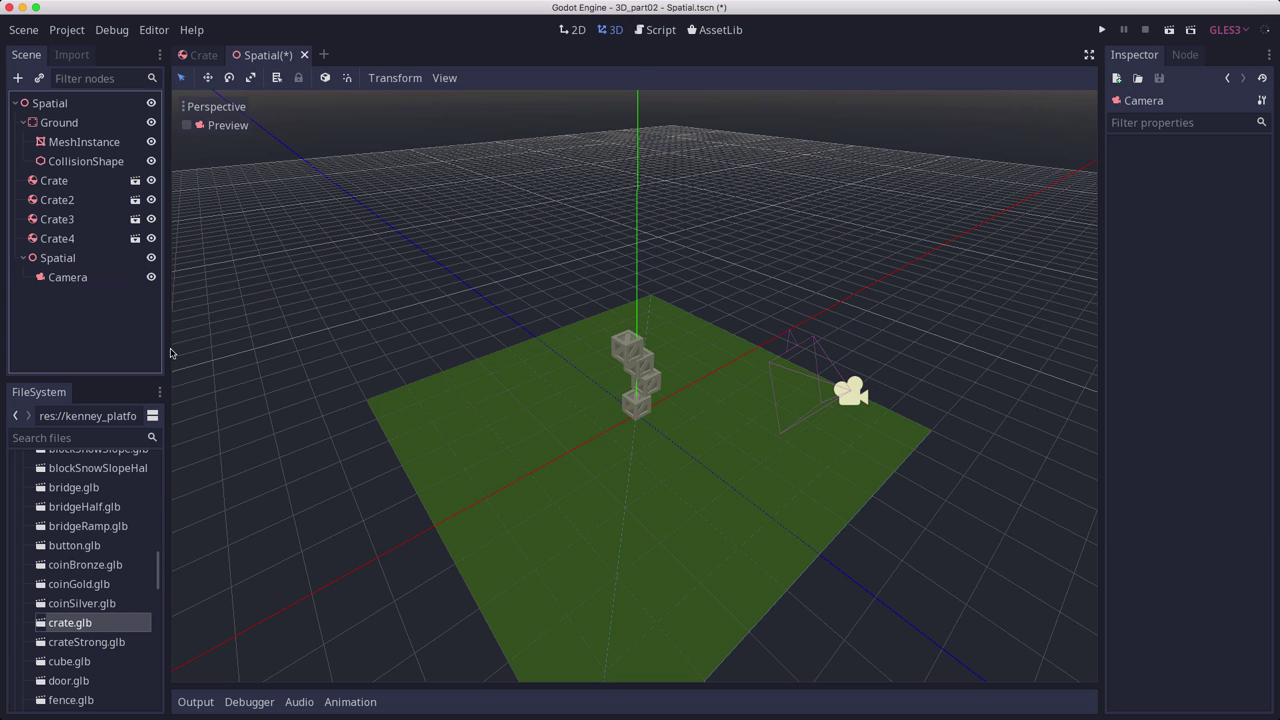
- Rename the Camera's new parent Spatial node as CameraHub and save the scene
{"action": "left_click", "coordinate": [68, 258]}
{"action": "left_click", "coordinate": [68, 258]}
{"action": "type", "text": "Camer"}
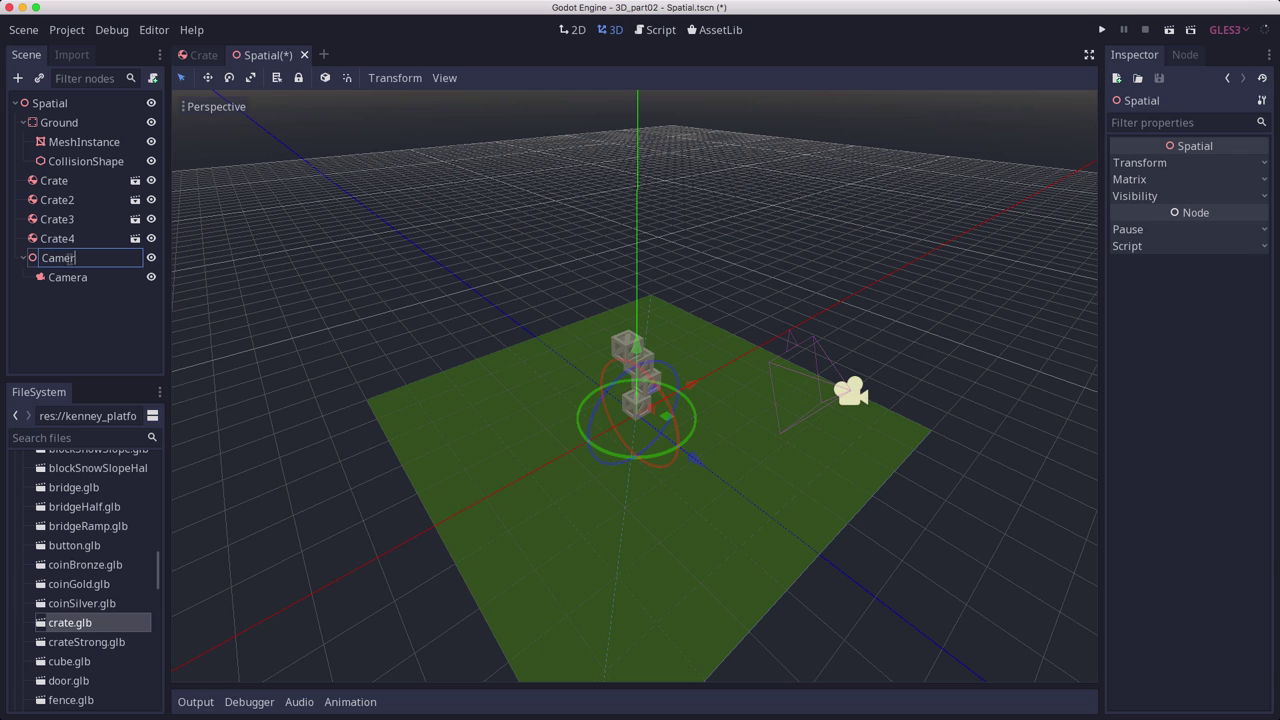
{"action": "type", "text": "aHub"}
{"action": "key", "text": "Return"}
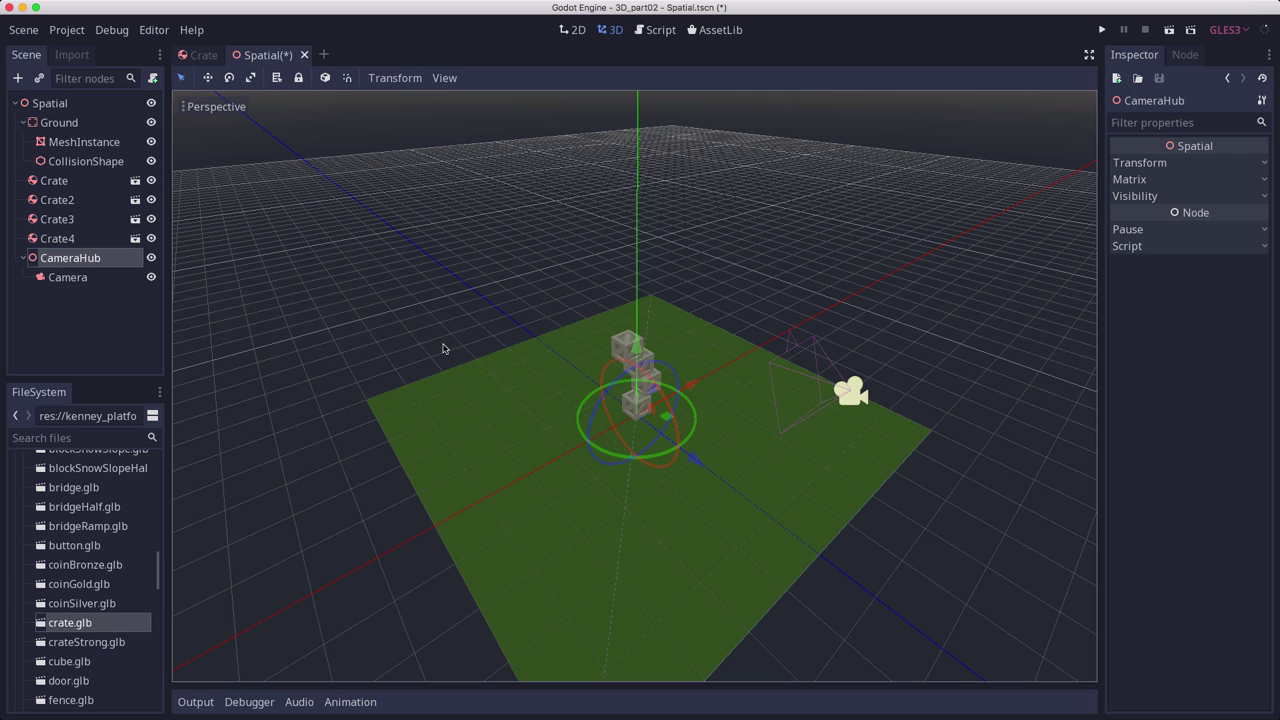
{"action": "left_click_drag", "start_coordinate": [688, 447], "coordinate": [697, 370]}
{"action": "right_click", "coordinate": [697, 370]}
{"action": "key", "text": "super+s"}
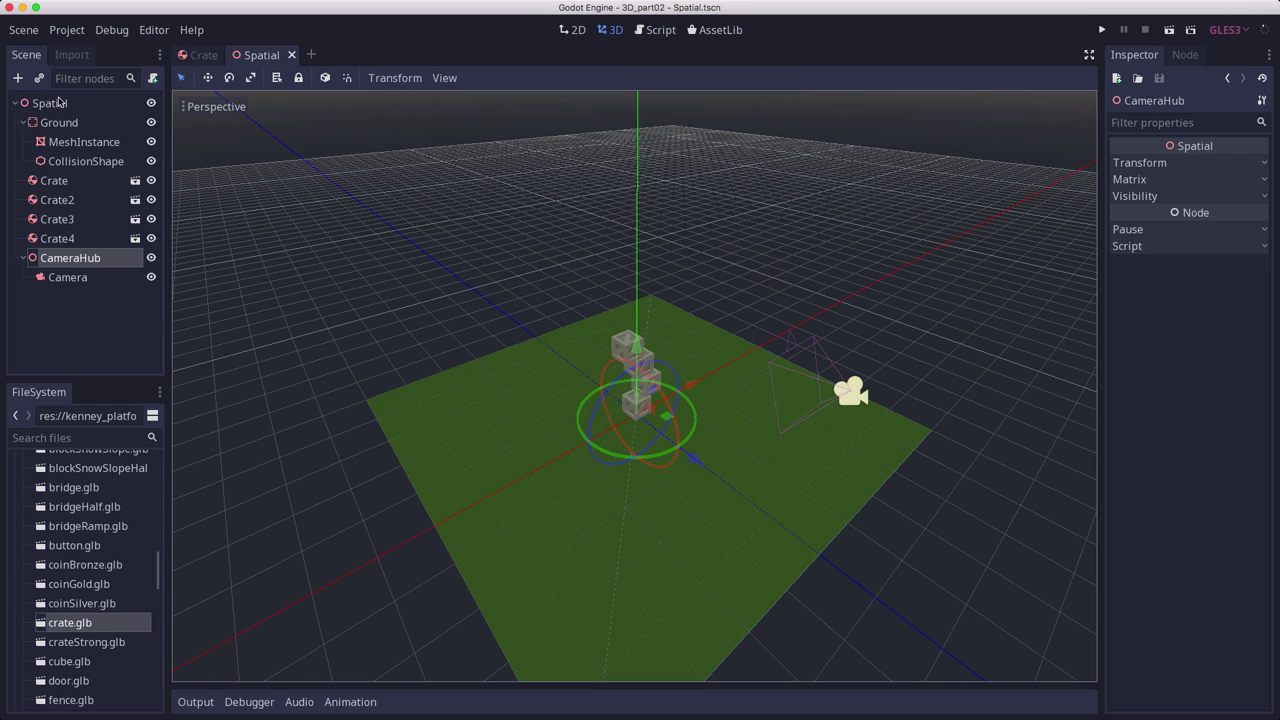
- Attach a new GDScript at res://Spatial.gd to the root Spatial node using the Empty template
{"action": "left_click", "coordinate": [50, 103]}
{"action": "left_click", "coordinate": [152, 78]}
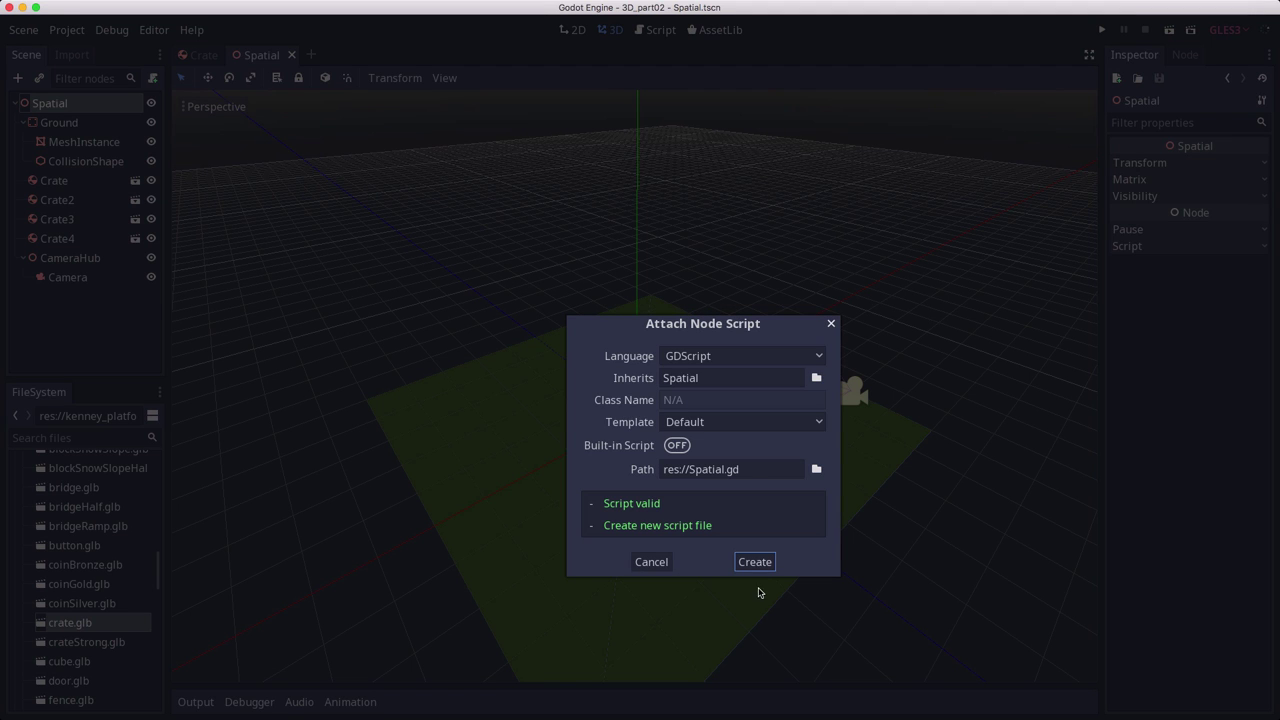
{"action": "left_click", "coordinate": [710, 431]}
{"action": "left_click", "coordinate": [715, 462]}
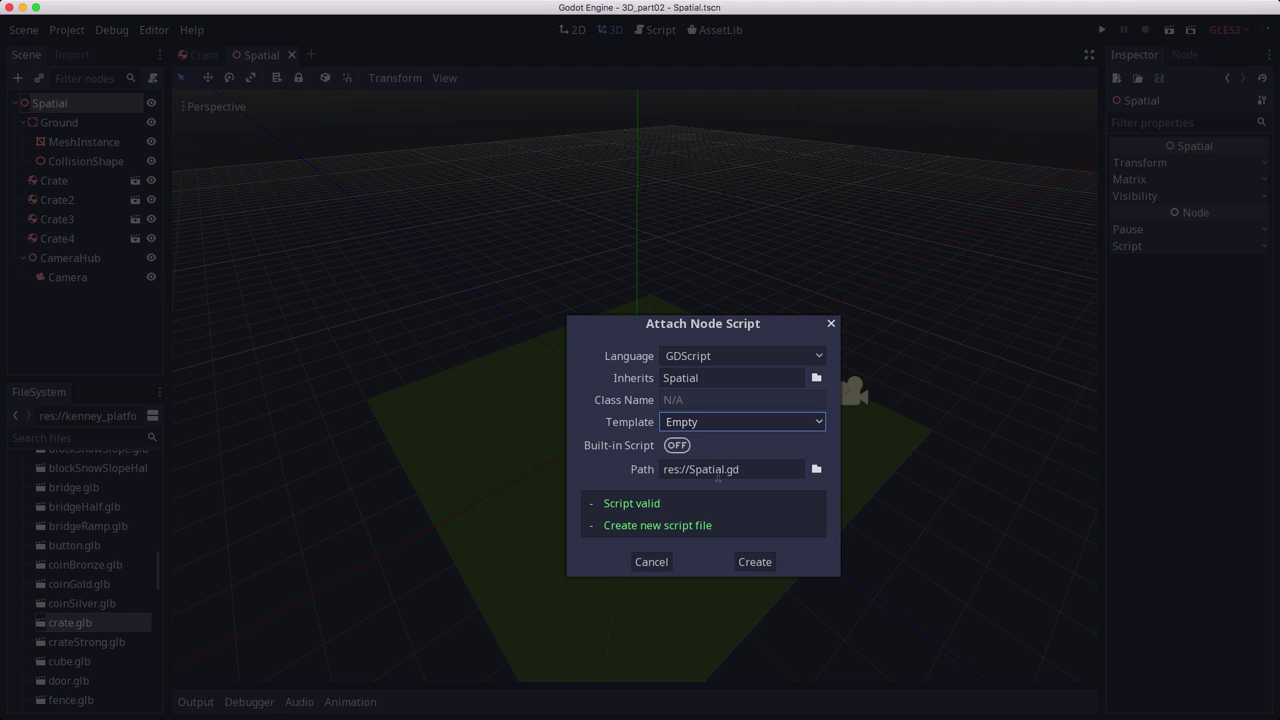
{"action": "left_click", "coordinate": [752, 561]}
- Write a _process(delta) function in Spatial.gd that calls $CameraHub.rotate_y(0.01)
{"action": "left_click", "coordinate": [469, 157]}
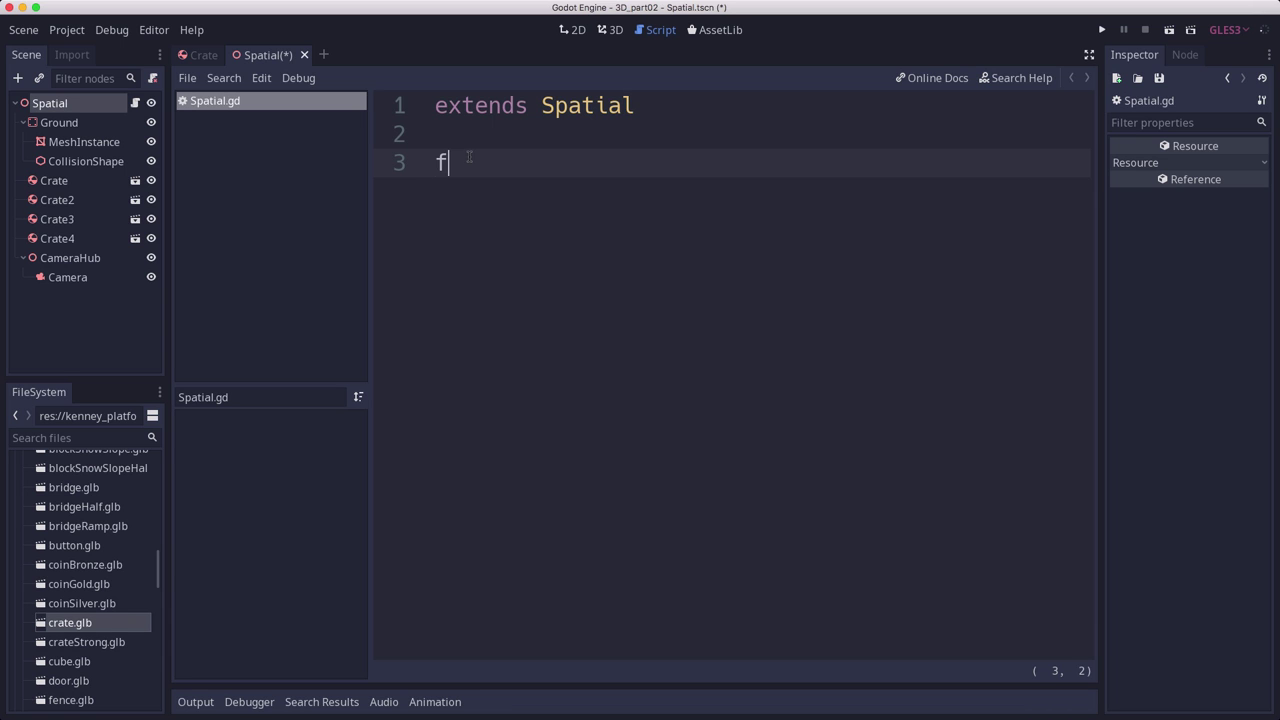
{"action": "type", "text": "_process(delta):"}
{"action": "key", "text": "Return"}
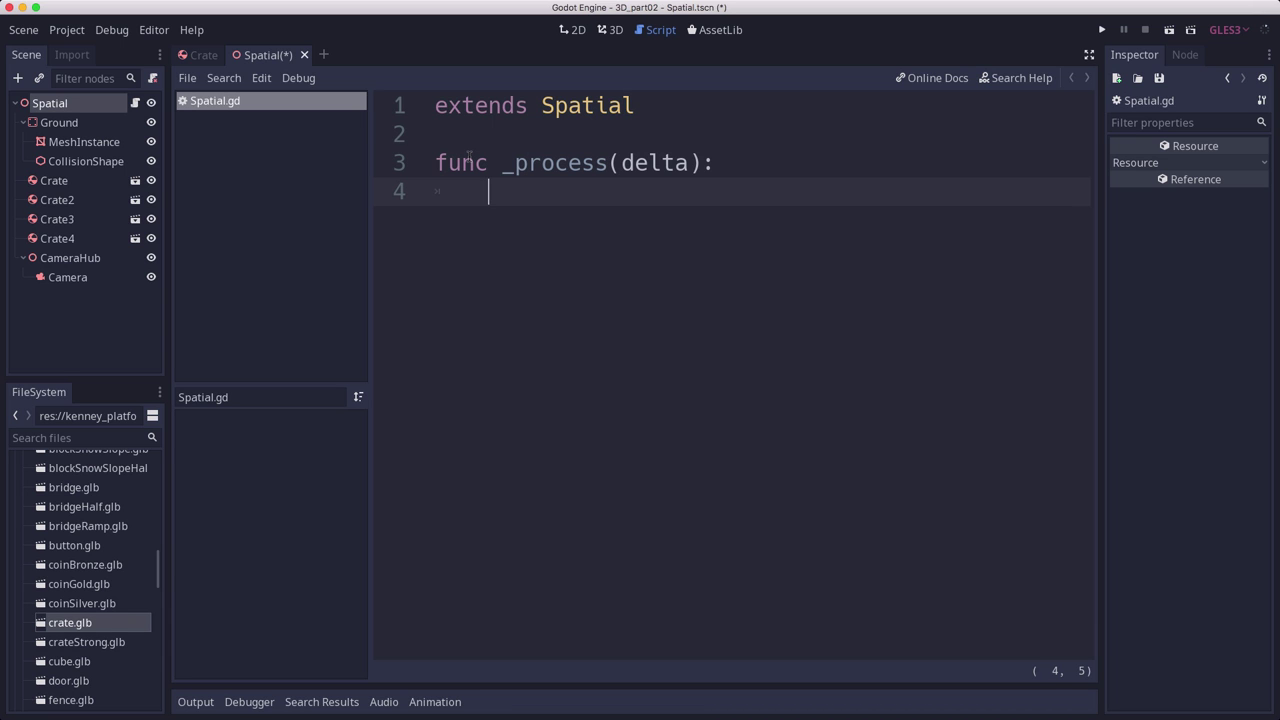
{"action": "type", "text": "$CameraHub"}
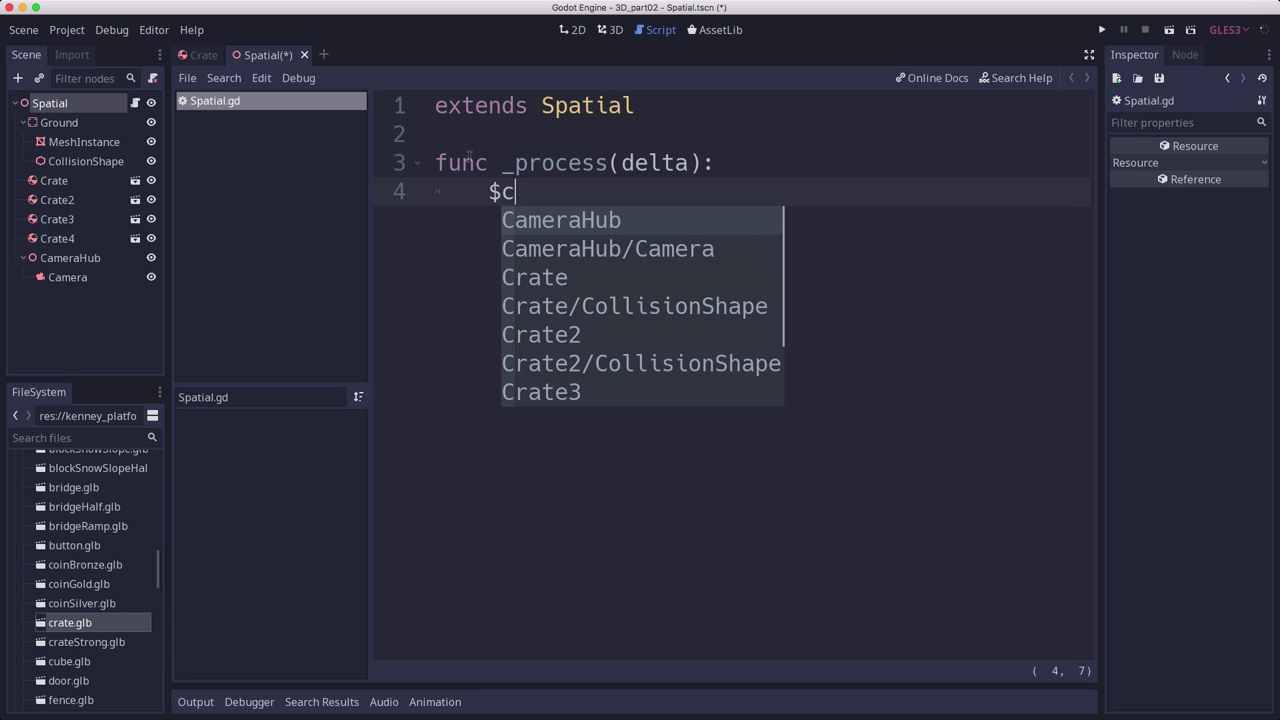
{"action": "type", "text": ".ro"}
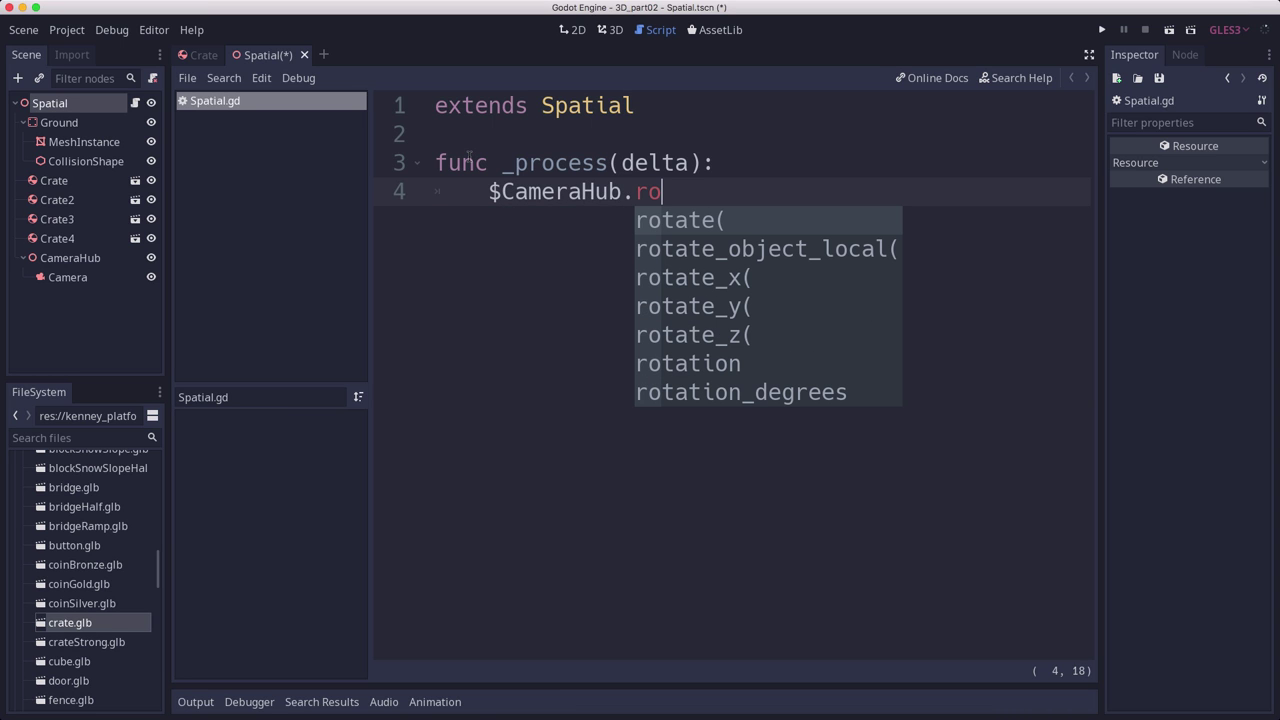
{"action": "key", "text": "Down"}
{"action": "key", "text": "Down"}
{"action": "key", "text": "Down"}
{"action": "key", "text": "Return"}
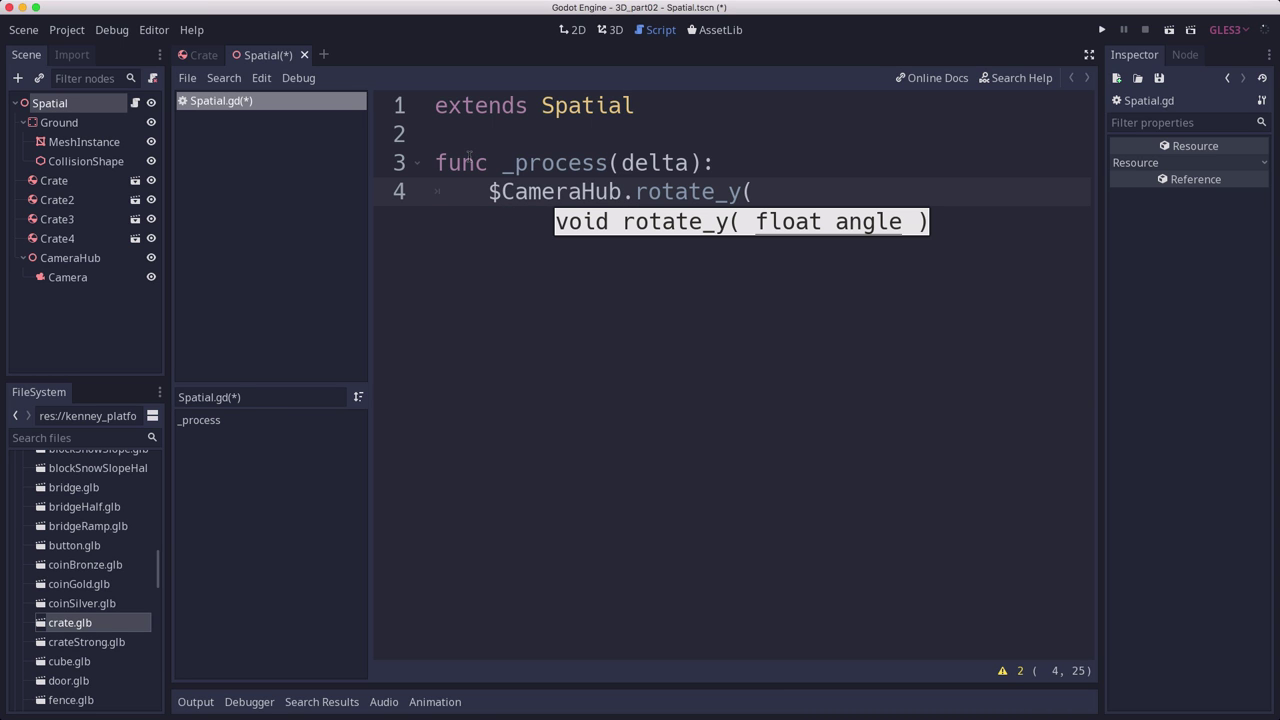
{"action": "type", "text": "0"}
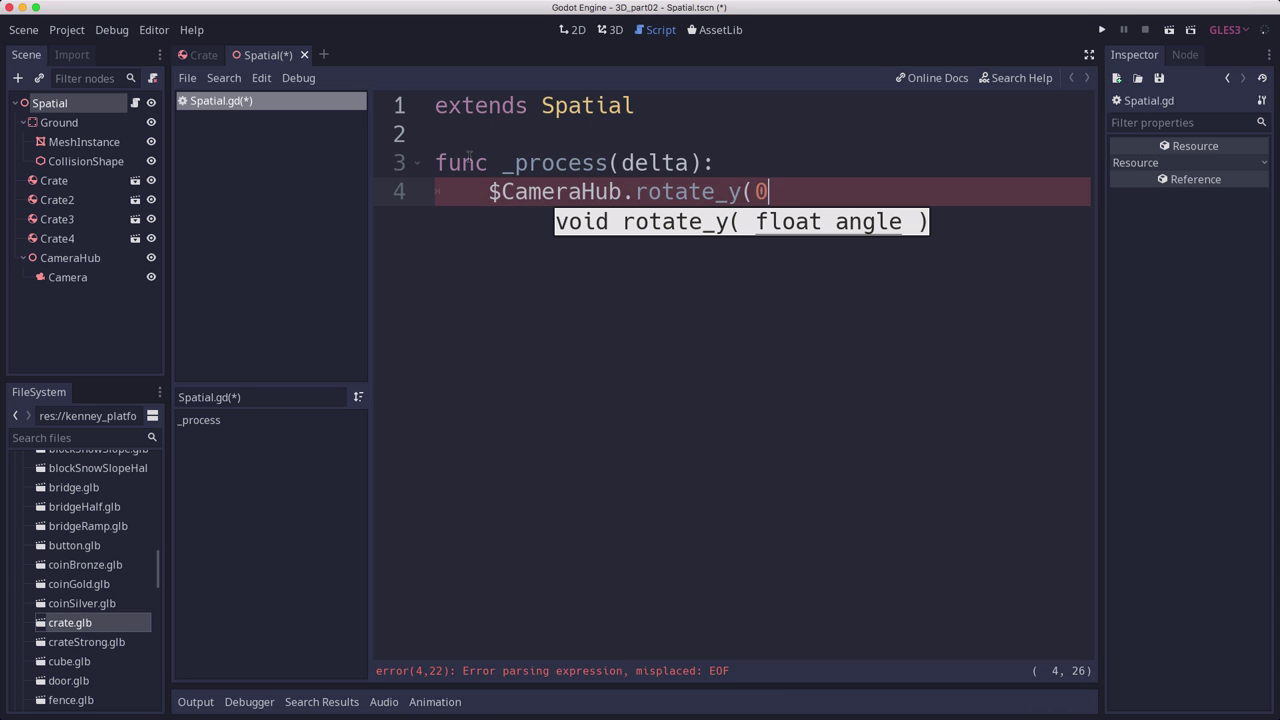
{"action": "type", "text": ".01)"}
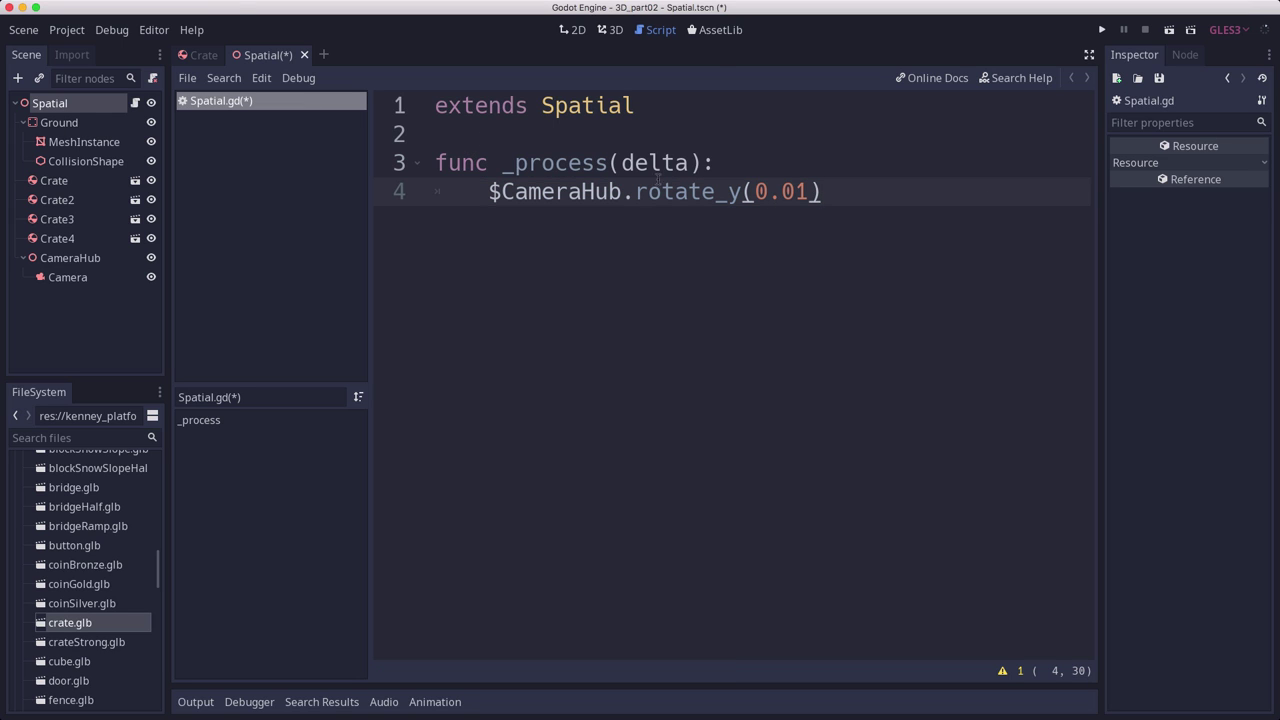
- Save and run the scene to check the camera orbiting the crates, and close the game window
{"action": "key", "text": "super+s"}
{"action": "left_click", "coordinate": [1169, 30]}
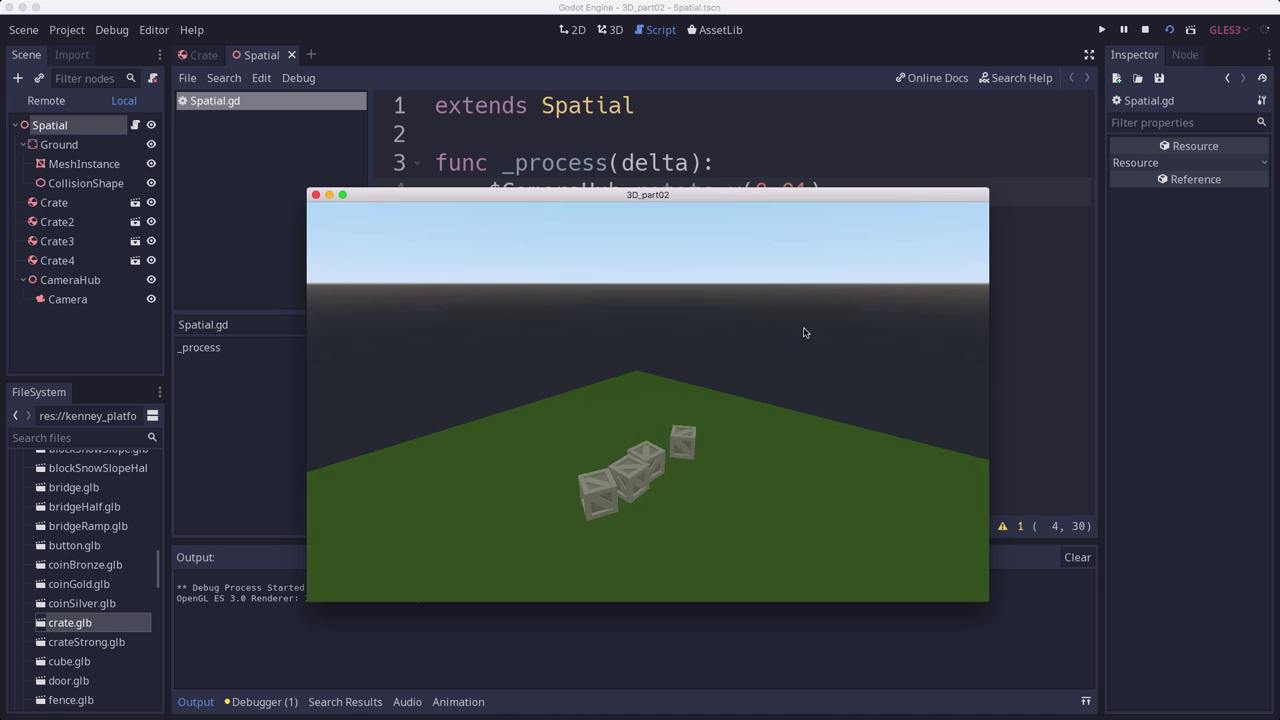
{"action": "left_click", "coordinate": [316, 196]}
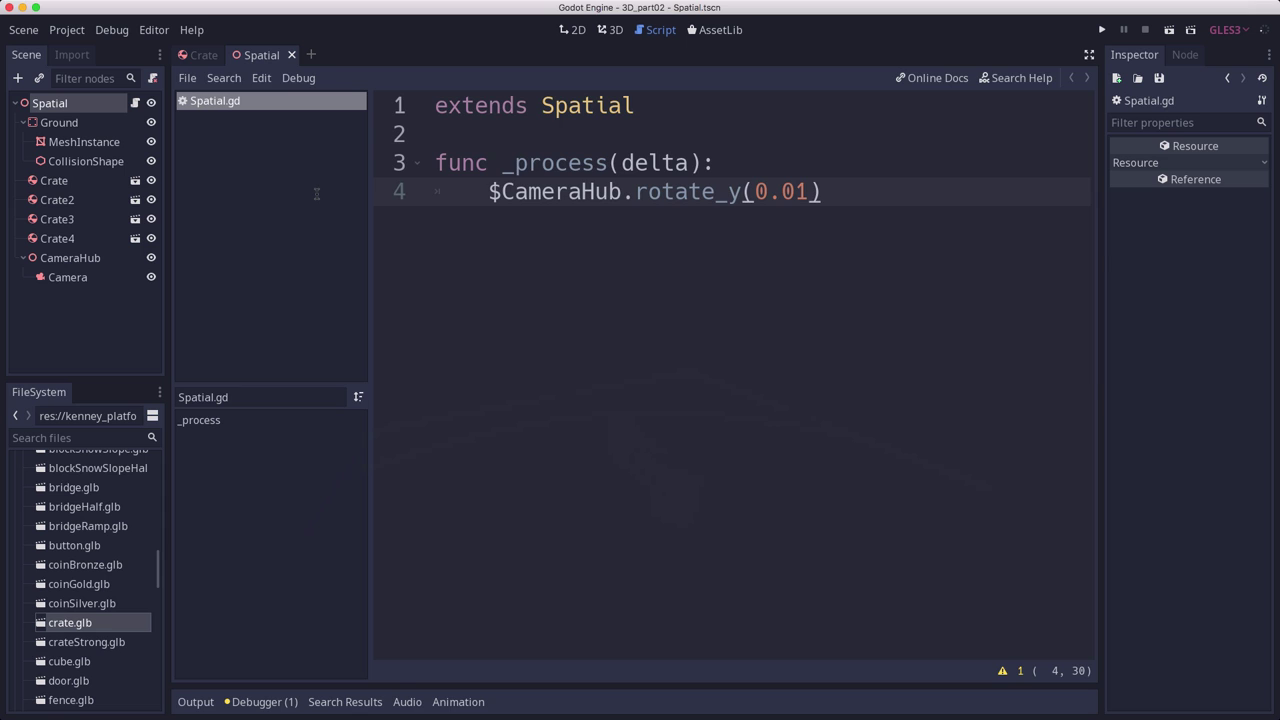
- Add a DirectionalLight node under the root Spatial and raise it well above the crate stack
{"action": "left_click", "coordinate": [610, 29]}
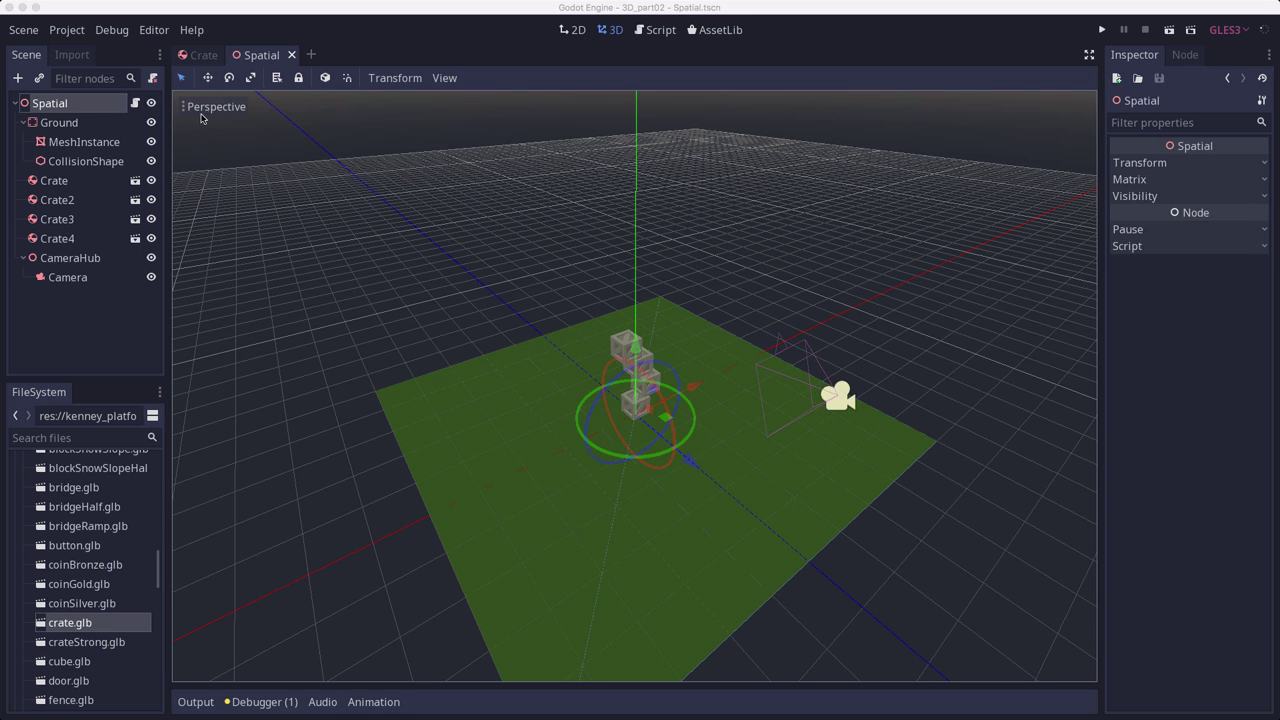
{"action": "left_click", "coordinate": [16, 79]}
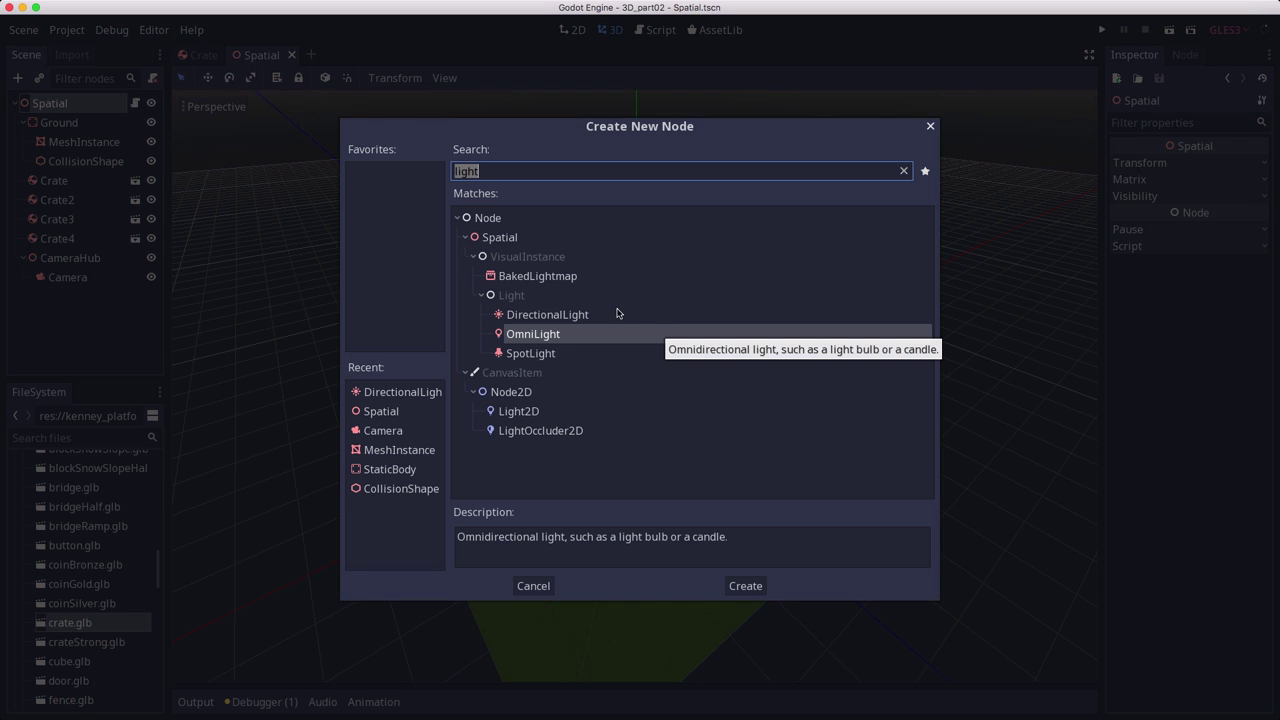
{"action": "left_click", "coordinate": [540, 315]}
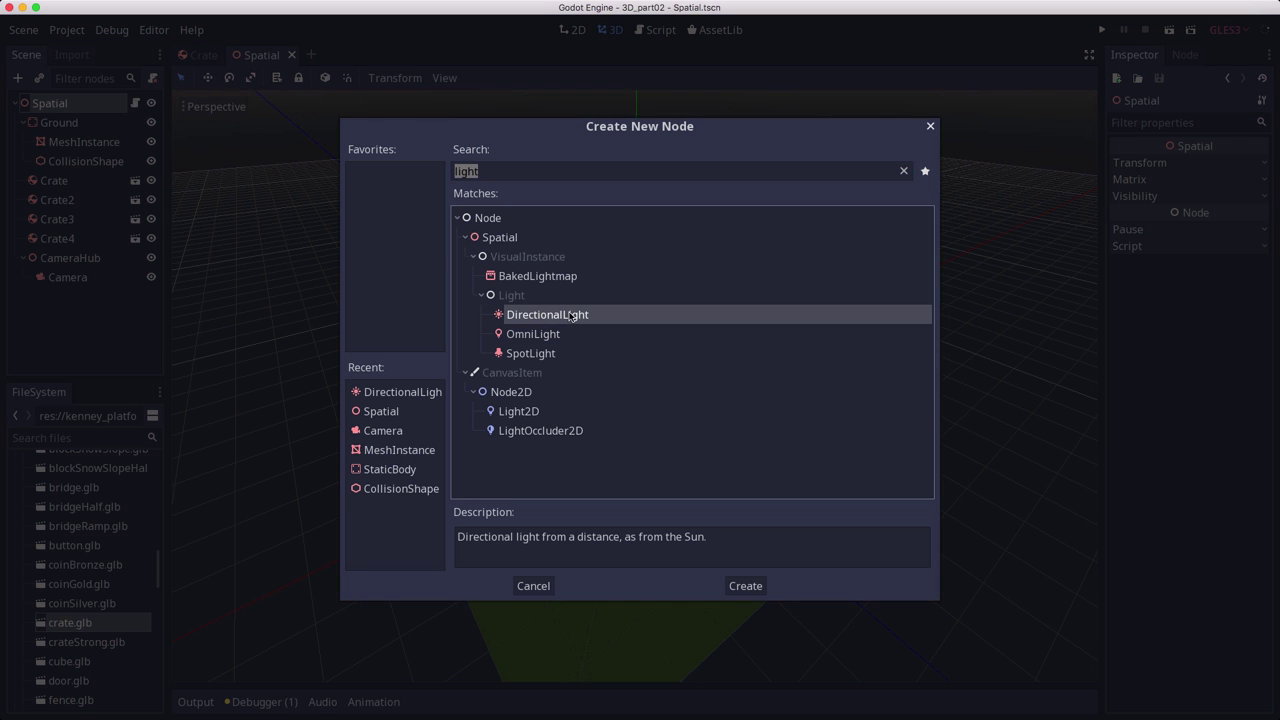
{"action": "left_click", "coordinate": [745, 586]}
{"action": "middle_click_drag", "start_coordinate": [620, 450], "coordinate": [695, 438]}
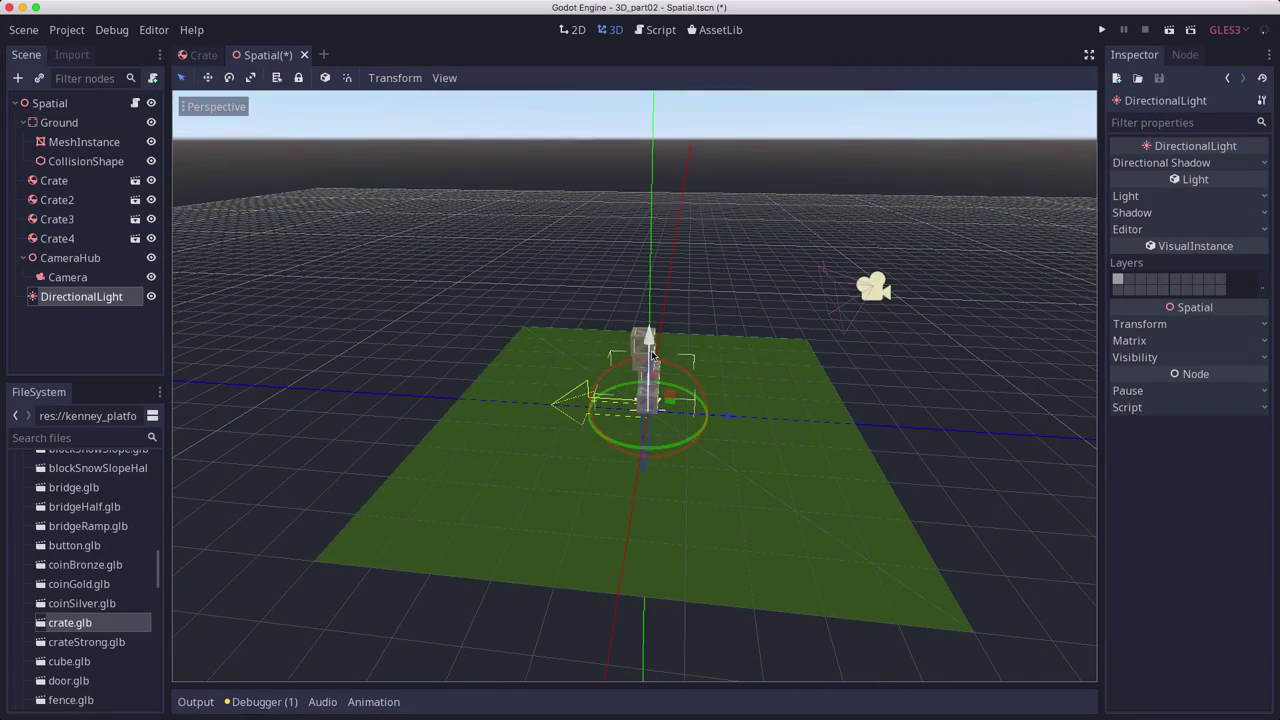
{"action": "left_click_drag", "start_coordinate": [650, 342], "coordinate": [669, 66]}
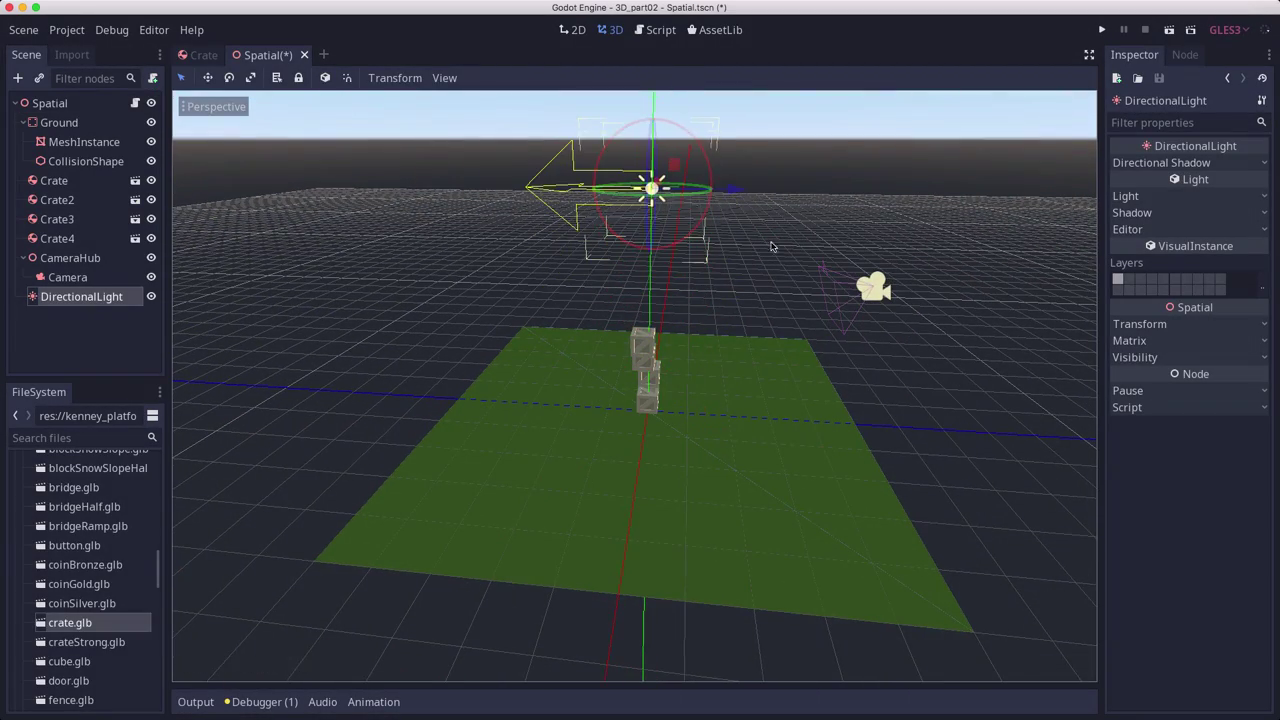
- Tilt the DirectionalLight downward and turn it sideways so it shines diagonally onto the crates and ground
{"action": "middle_click_drag", "start_coordinate": [771, 245], "coordinate": [790, 271]}
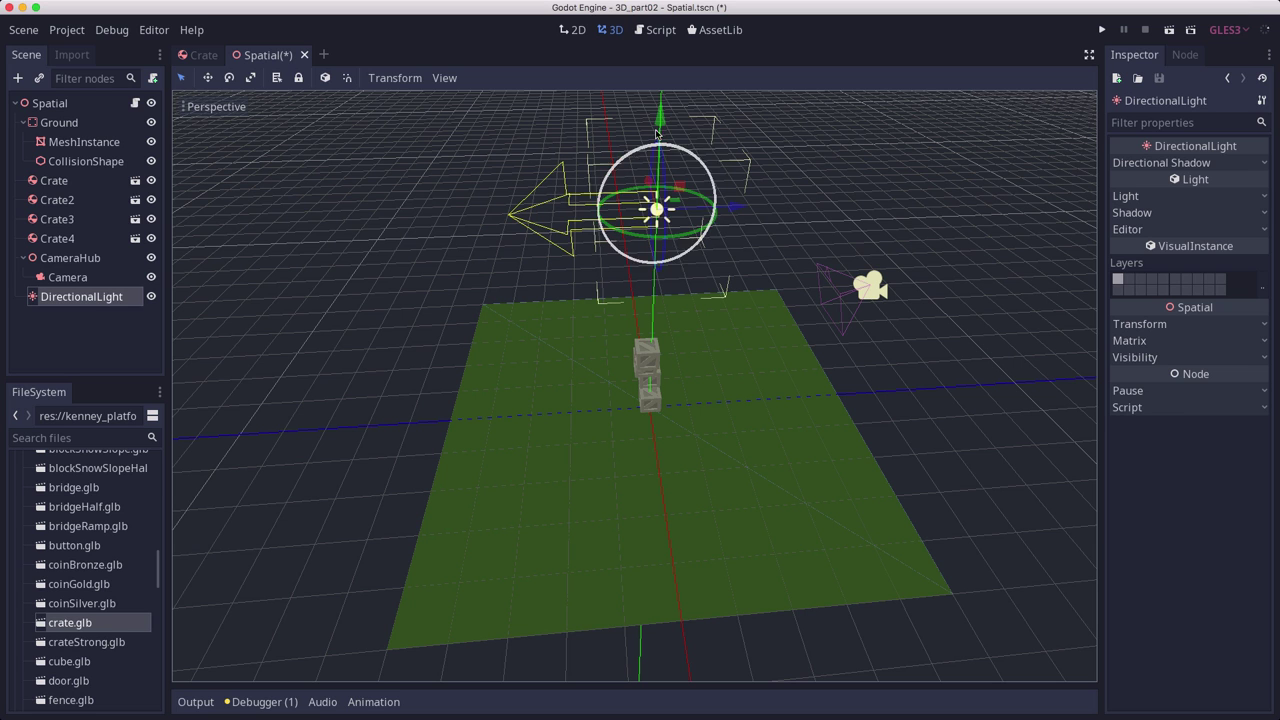
{"action": "mouse_move", "coordinate": [735, 215]}
{"action": "left_mouse_down"}
{"action": "mouse_move", "coordinate": [935, 225]}
{"action": "mouse_move", "coordinate": [689, 277]}
{"action": "mouse_move", "coordinate": [767, 269]}
{"action": "mouse_move", "coordinate": [709, 258]}
{"action": "mouse_move", "coordinate": [724, 245]}
{"action": "mouse_move", "coordinate": [724, 182]}
{"action": "mouse_move", "coordinate": [703, 153]}
{"action": "mouse_move", "coordinate": [664, 140]}
{"action": "mouse_move", "coordinate": [720, 213]}
{"action": "mouse_move", "coordinate": [718, 230]}
{"action": "mouse_move", "coordinate": [726, 214]}
{"action": "left_mouse_up"}
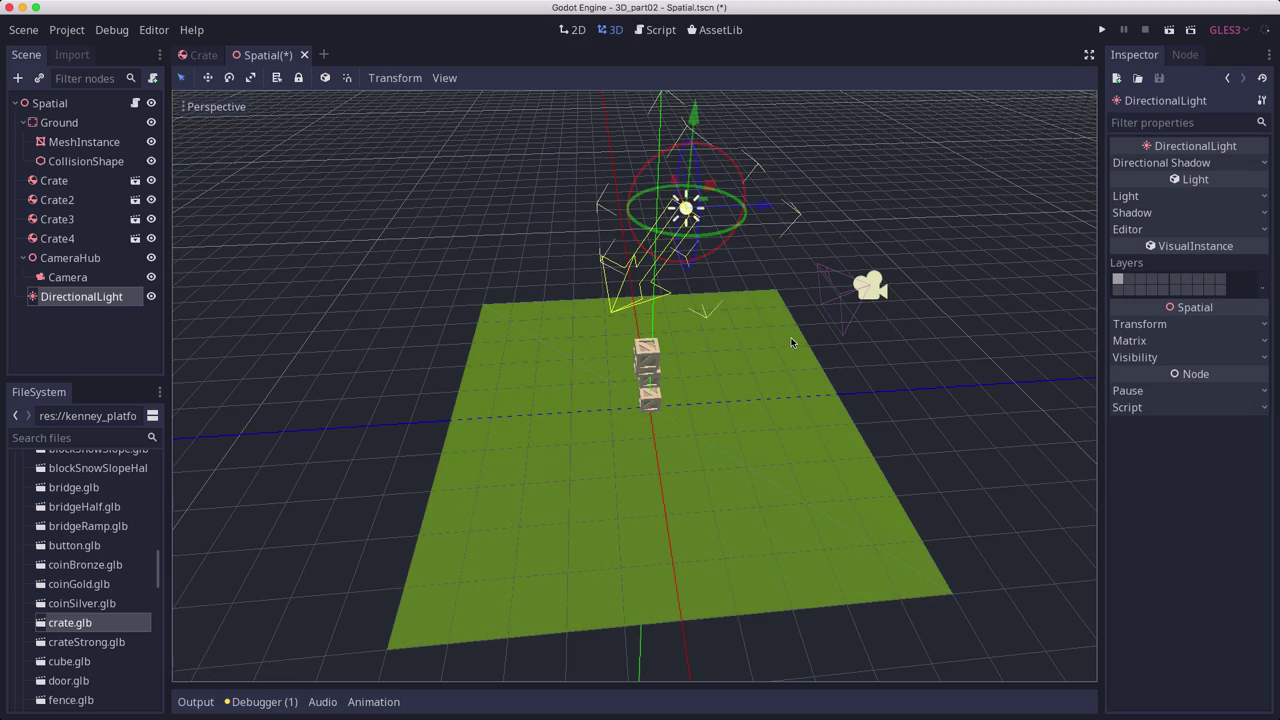
{"action": "middle_click_drag", "start_coordinate": [791, 342], "coordinate": [670, 316]}
{"action": "scroll", "coordinate": [700, 326], "scroll_direction": "up", "scroll_amount": 3}
{"action": "middle_click_drag", "start_coordinate": [748, 299], "coordinate": [724, 299]}
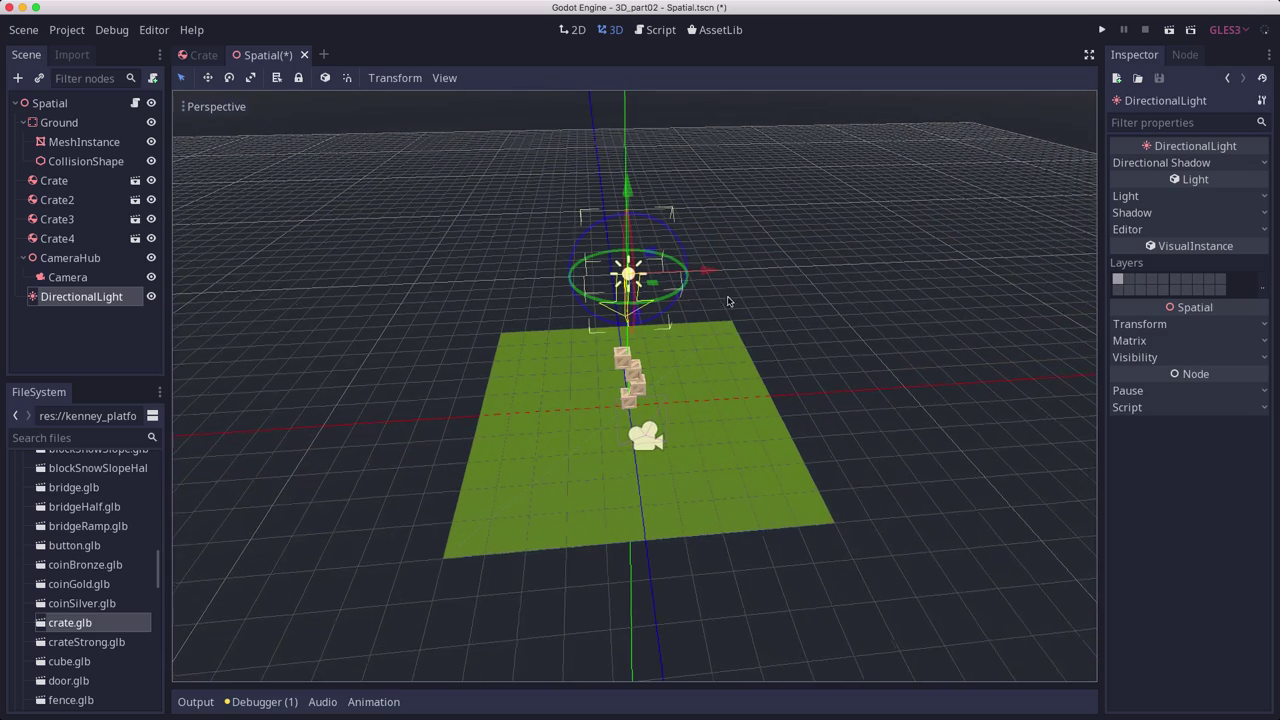
{"action": "left_click_drag", "start_coordinate": [667, 321], "coordinate": [680, 312]}
{"action": "scroll", "coordinate": [766, 352], "scroll_direction": "down", "scroll_amount": 3}
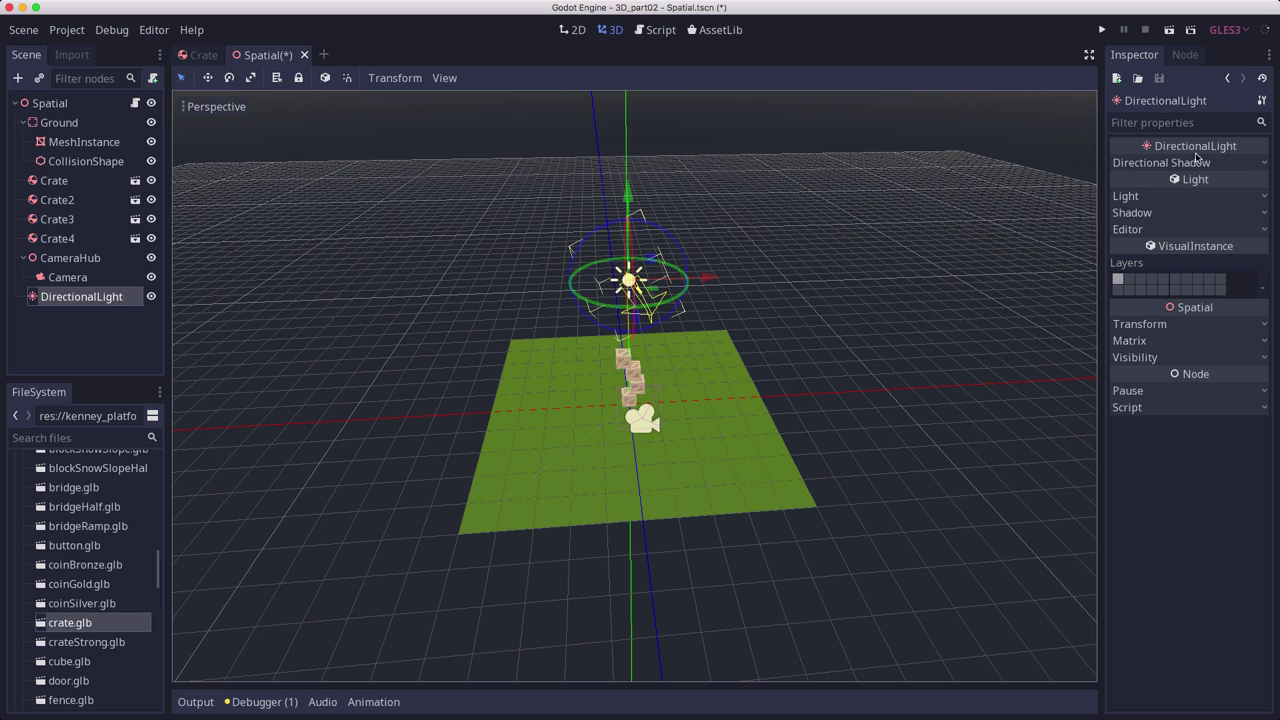
- Enable shadows on the DirectionalLight, check them on the ground around the crates, and run the scene
{"action": "left_click", "coordinate": [1154, 198]}
{"action": "left_click", "coordinate": [1154, 198]}
{"action": "left_click", "coordinate": [1157, 213]}
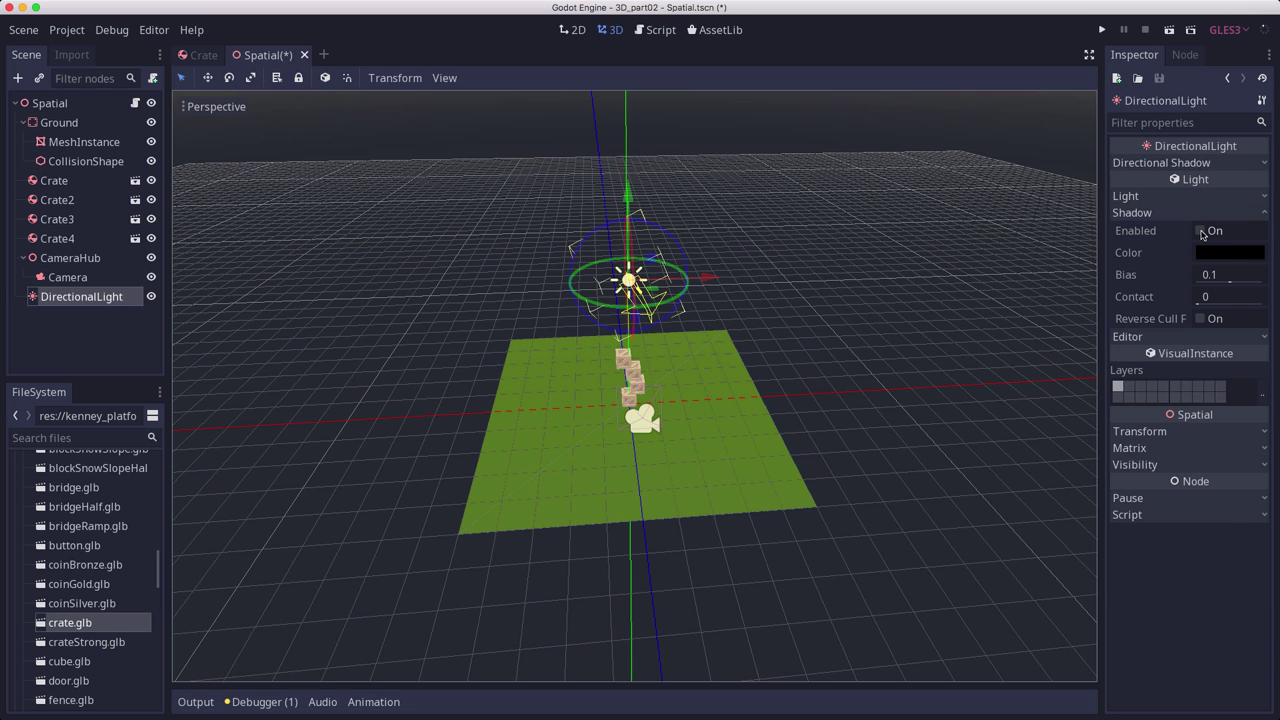
{"action": "left_click", "coordinate": [1202, 232]}
{"action": "middle_click_drag", "start_coordinate": [880, 314], "coordinate": [853, 300]}
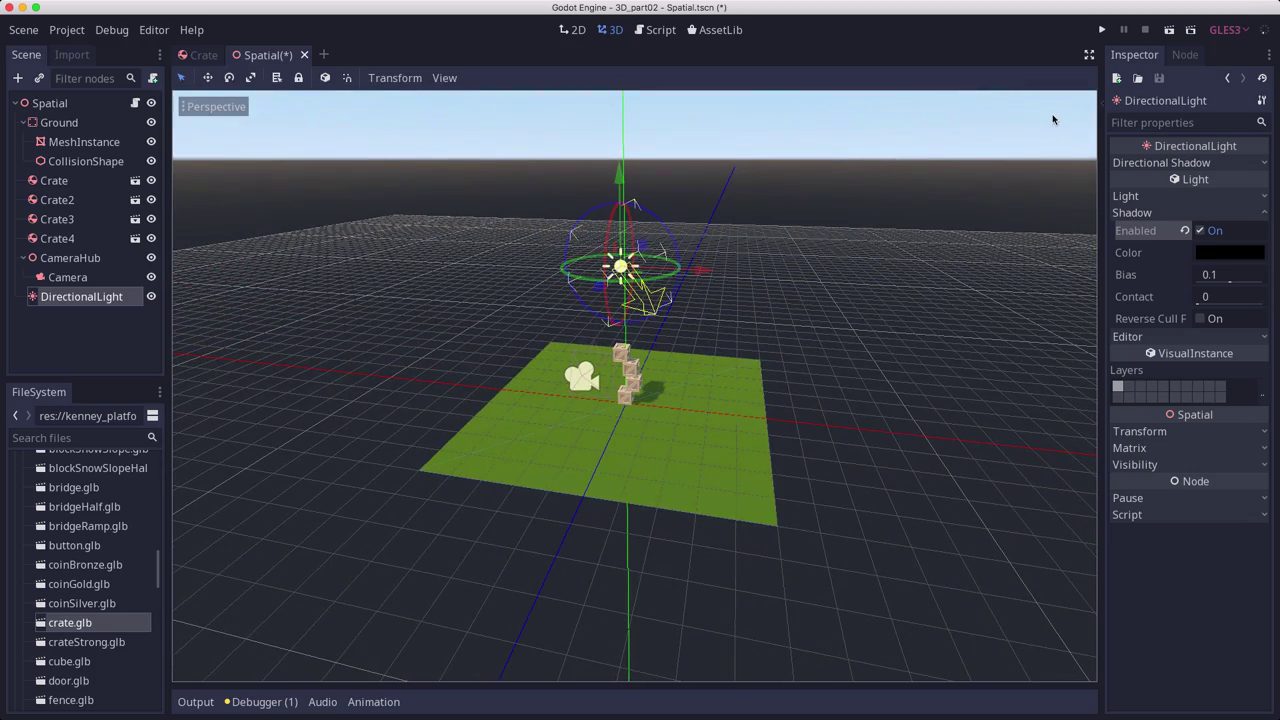
{"action": "left_click", "coordinate": [1169, 30]}
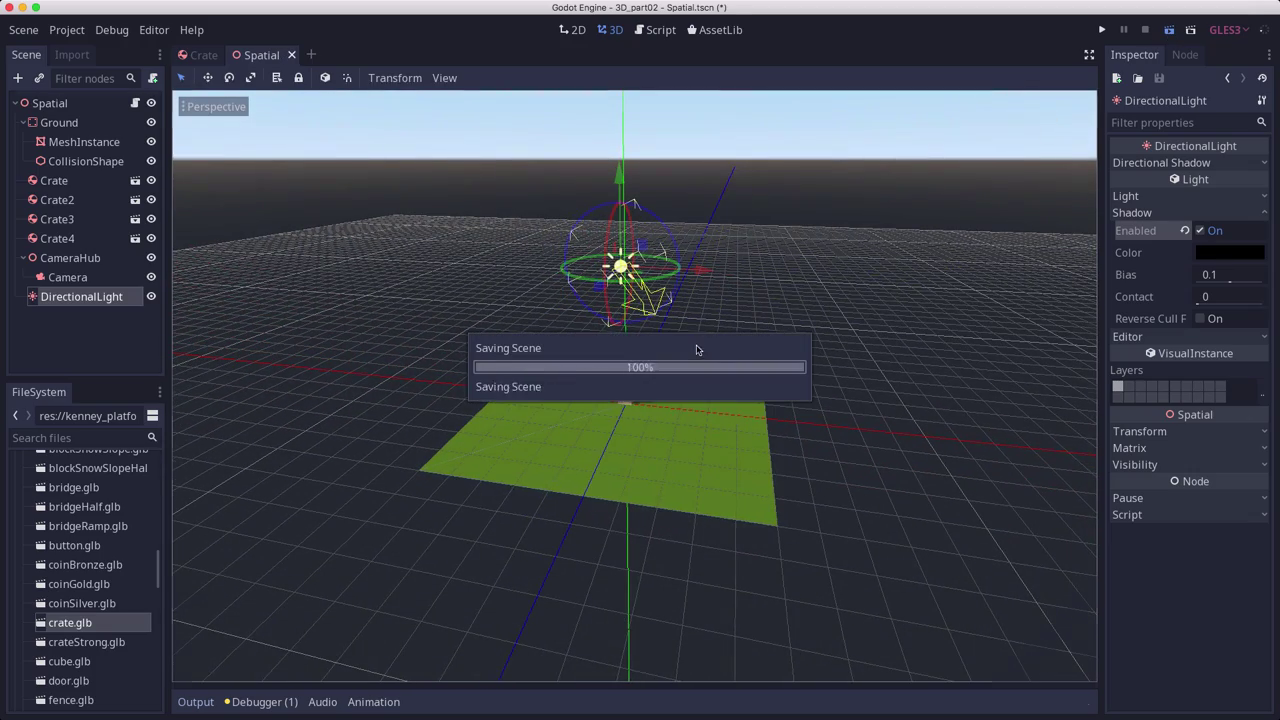